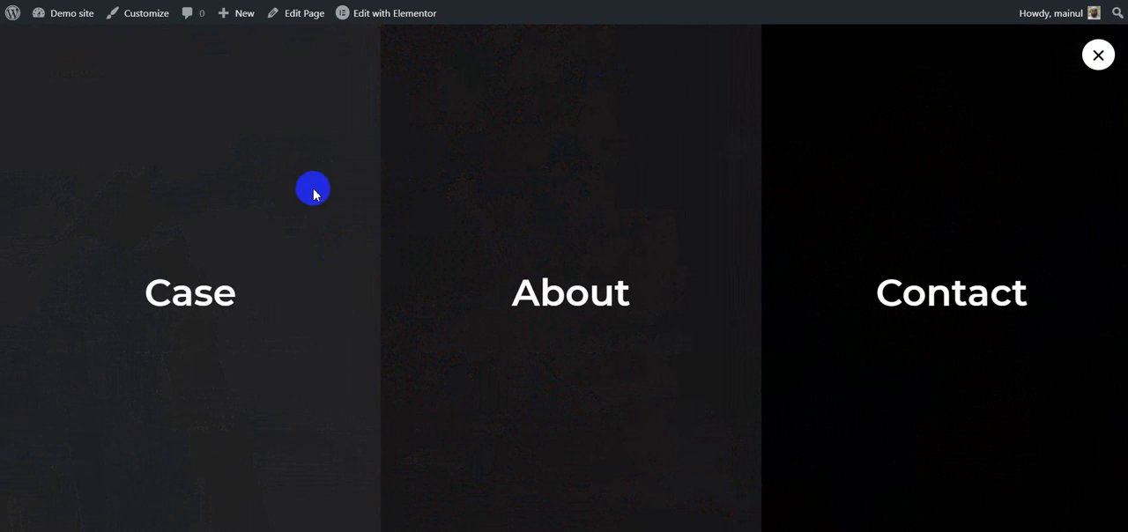
Step: Examine how the full-screen popup menu on the demo page opens and closes
click(1099, 55)
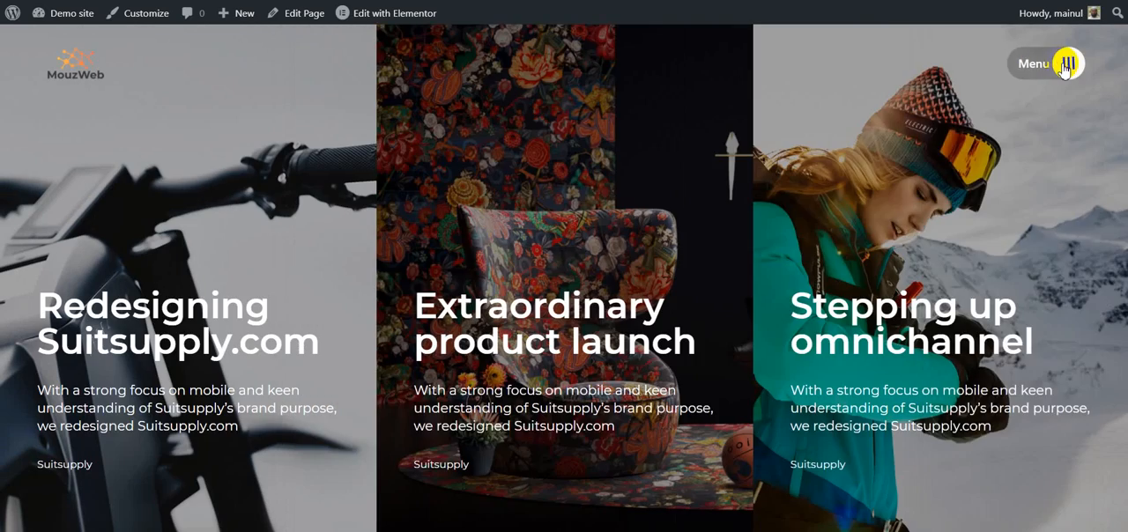
click(1064, 69)
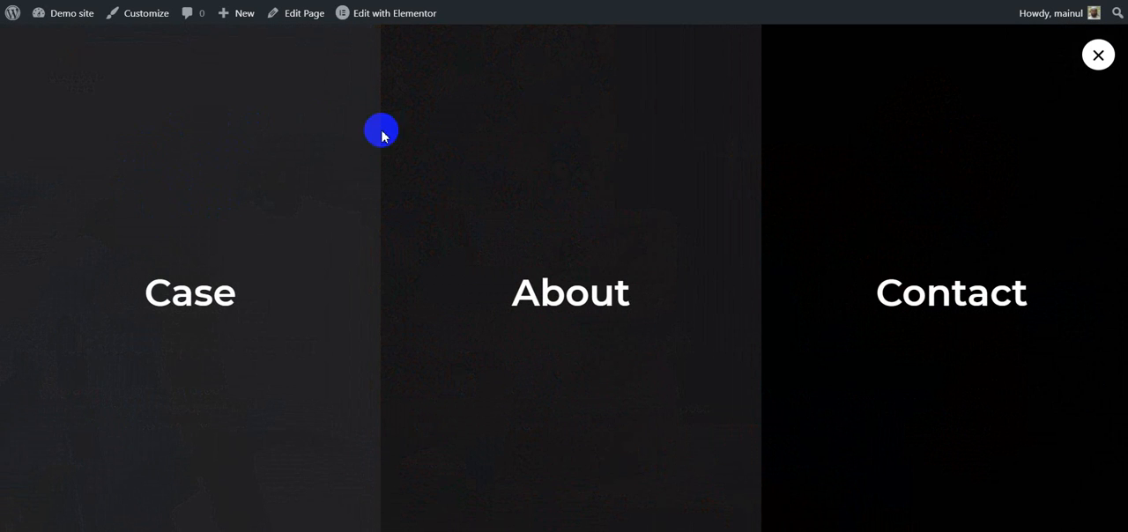
click(1096, 58)
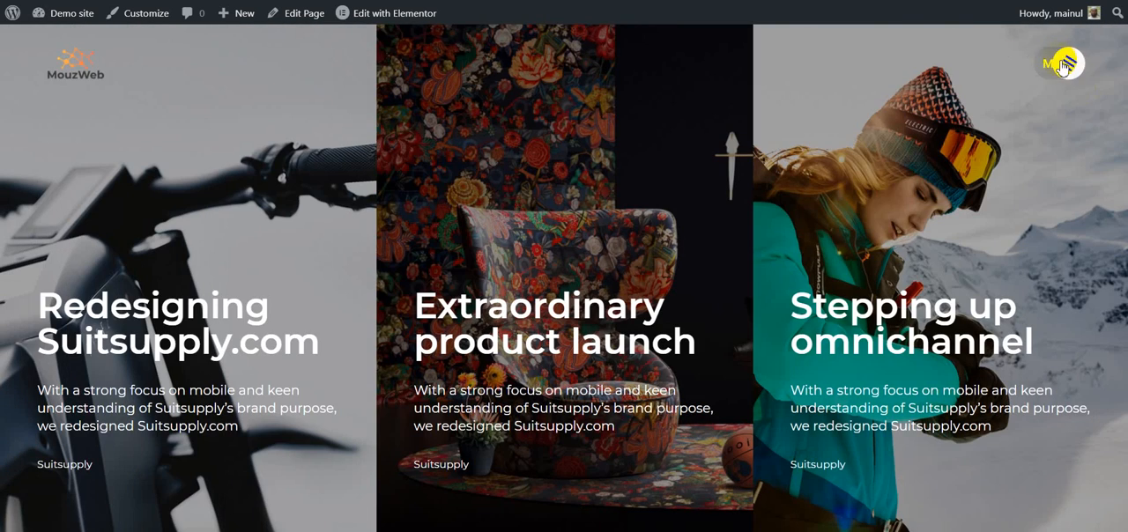
click(1065, 66)
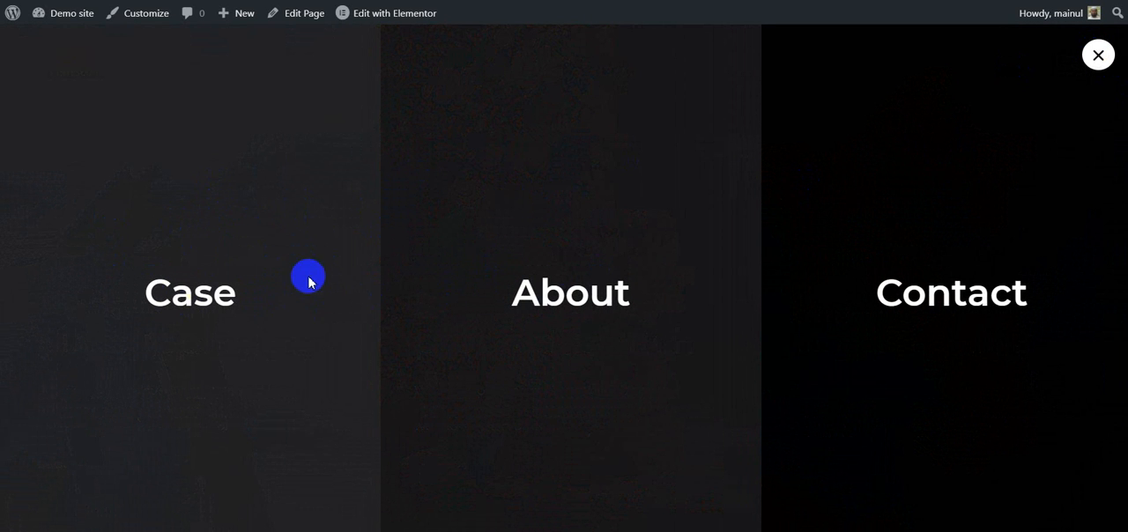
click(1109, 63)
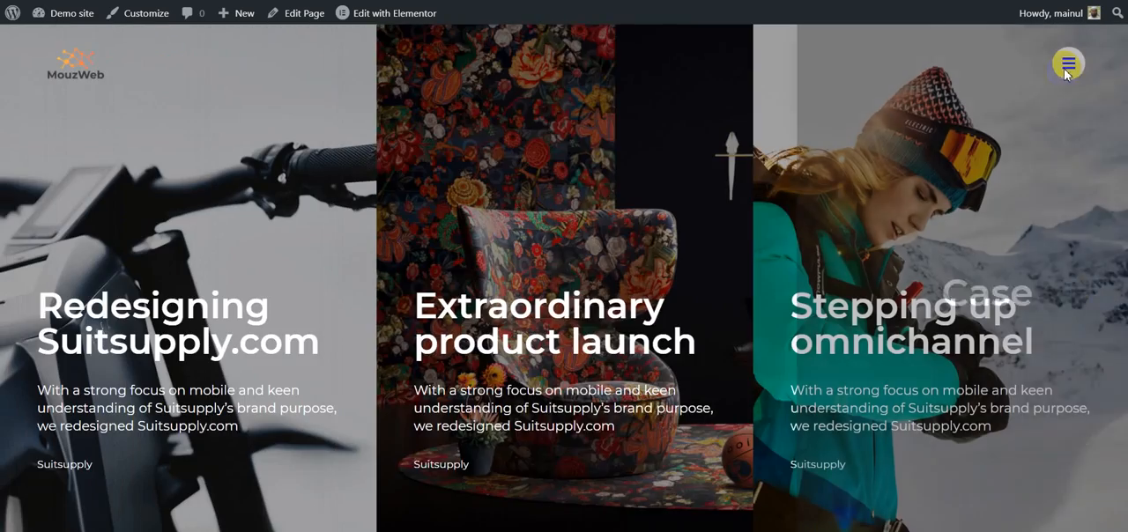
click(1101, 62)
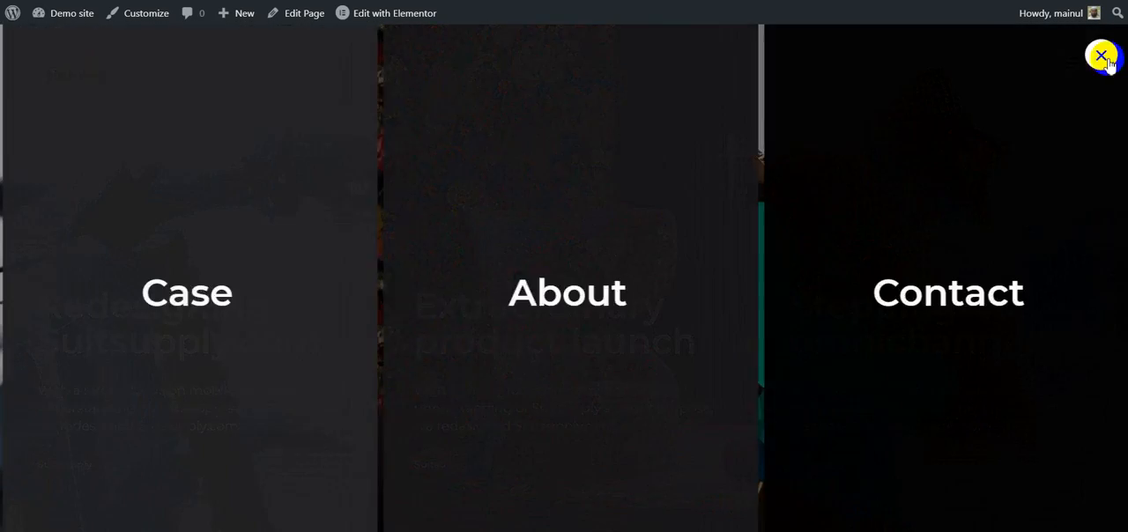
click(1099, 58)
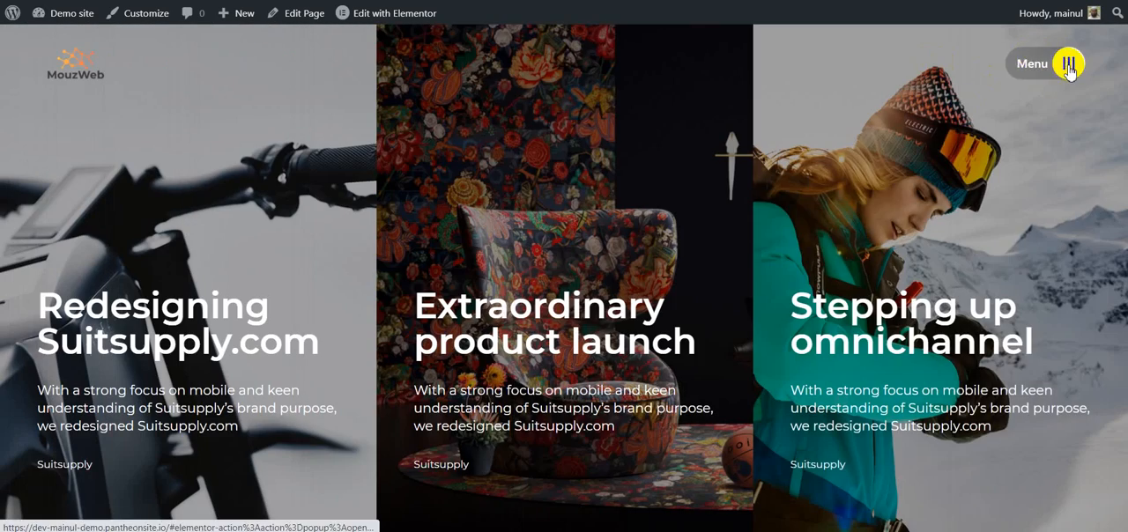
click(1068, 64)
click(1098, 56)
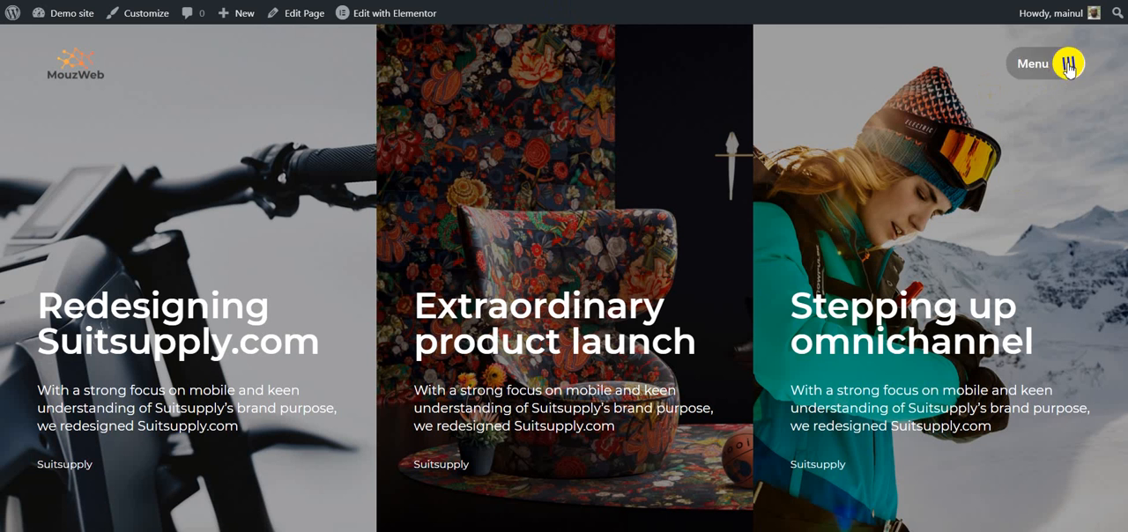
click(1029, 66)
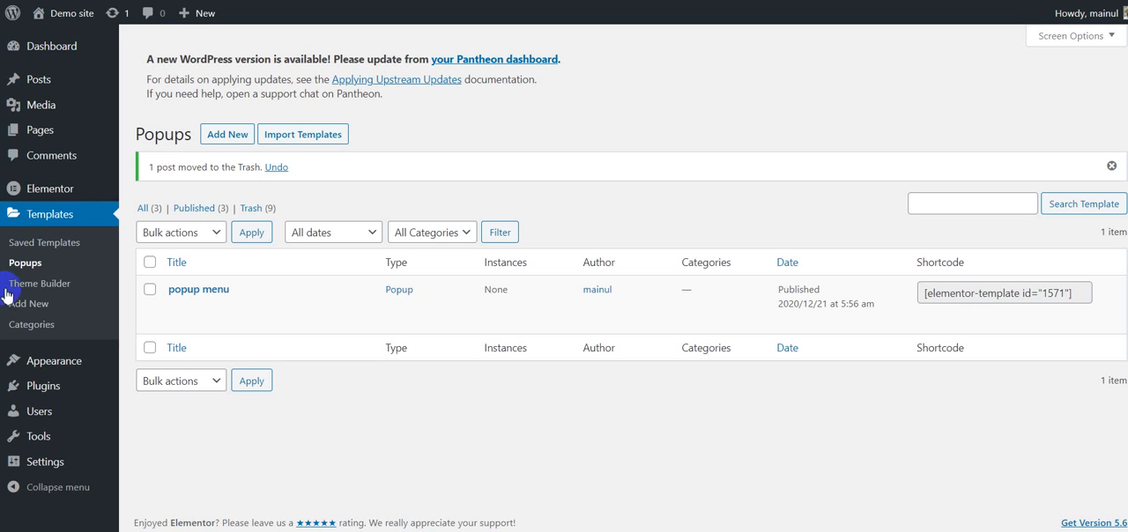
Step: Create a new popup template named "new menu popup" and dismiss the template library to start from a blank popup
click(225, 132)
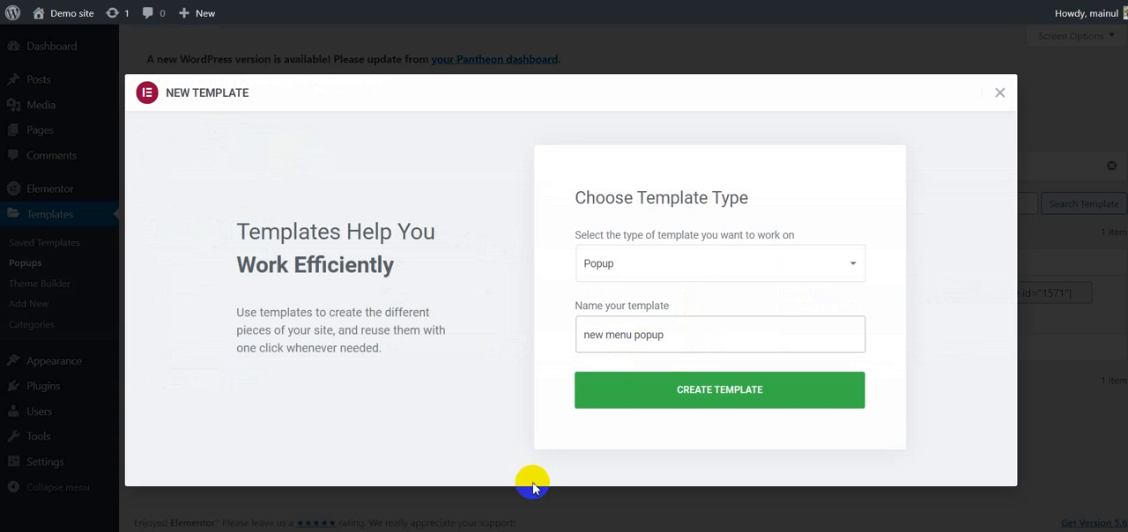
click(674, 388)
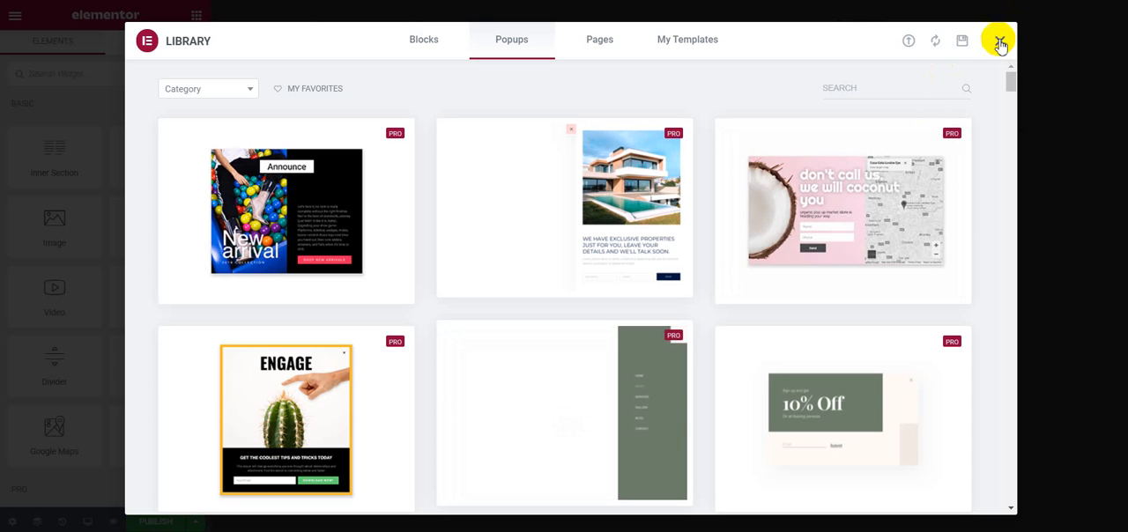
click(998, 38)
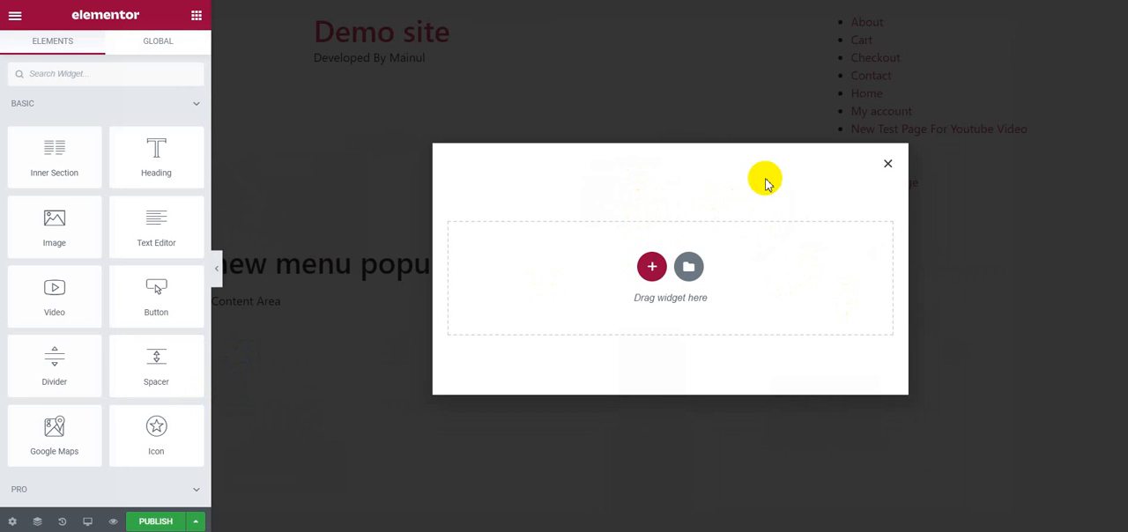
Step: Set the popup's width to 100 VW in its layout settings
click(12, 523)
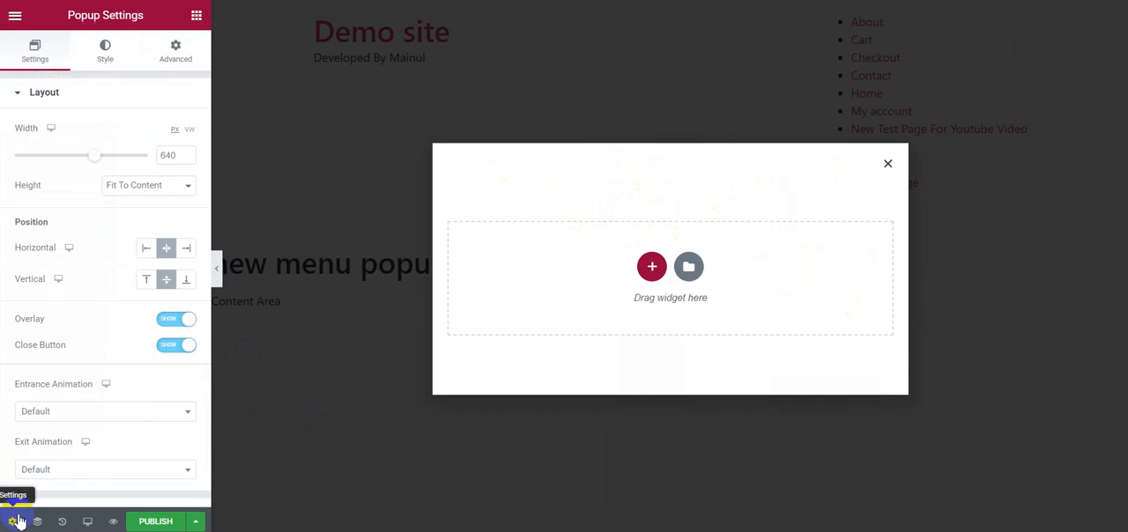
click(187, 130)
drag(14, 156, 159, 157)
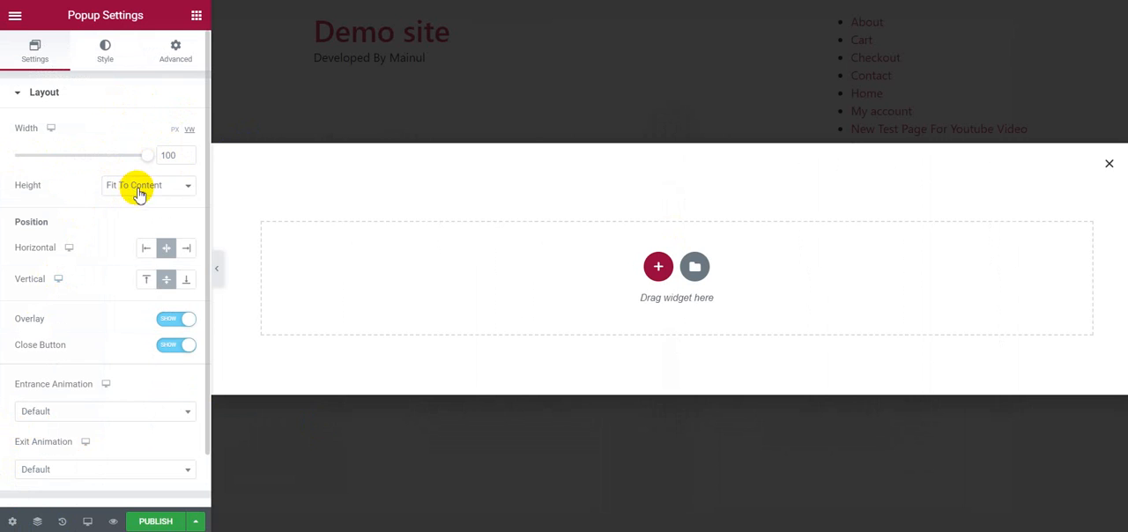
Step: Try the Custom height option for the popup and return the height to Fit To Content
click(138, 190)
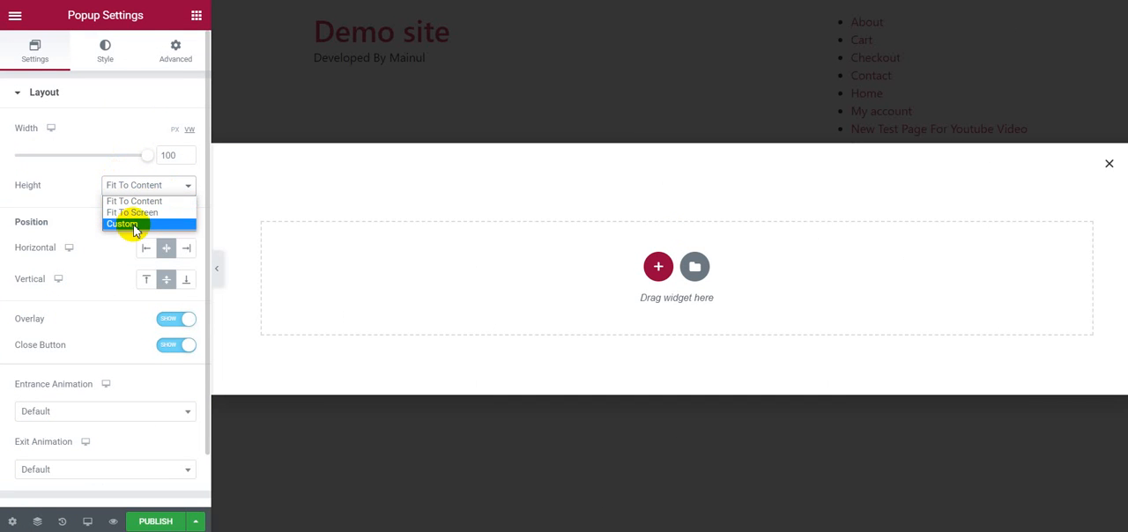
click(132, 225)
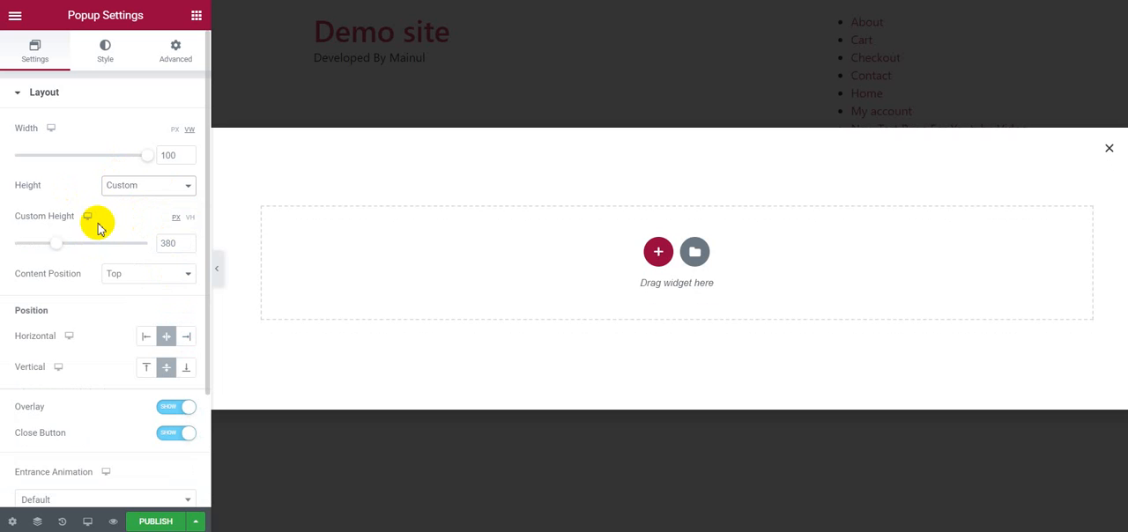
click(118, 196)
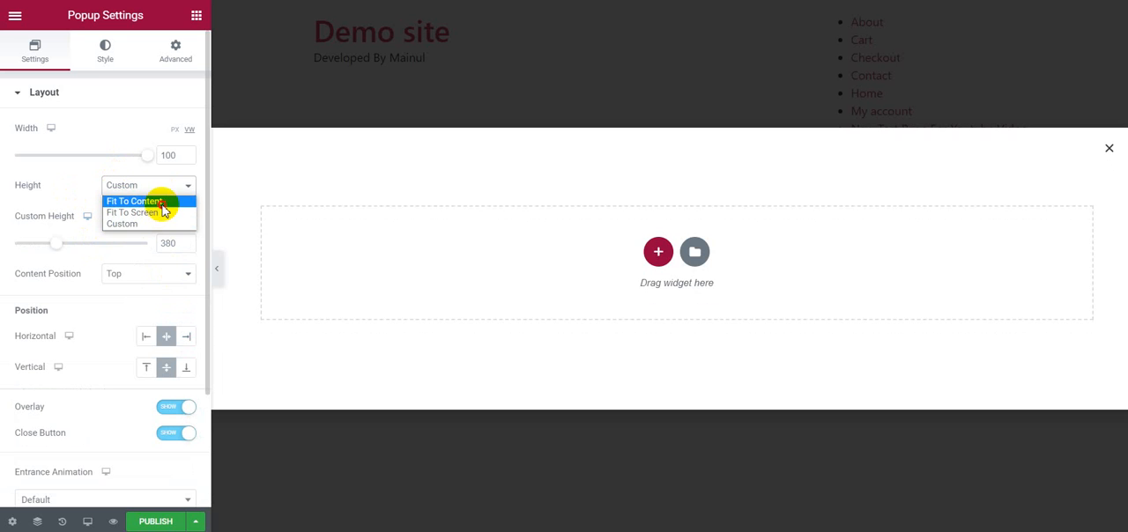
click(157, 199)
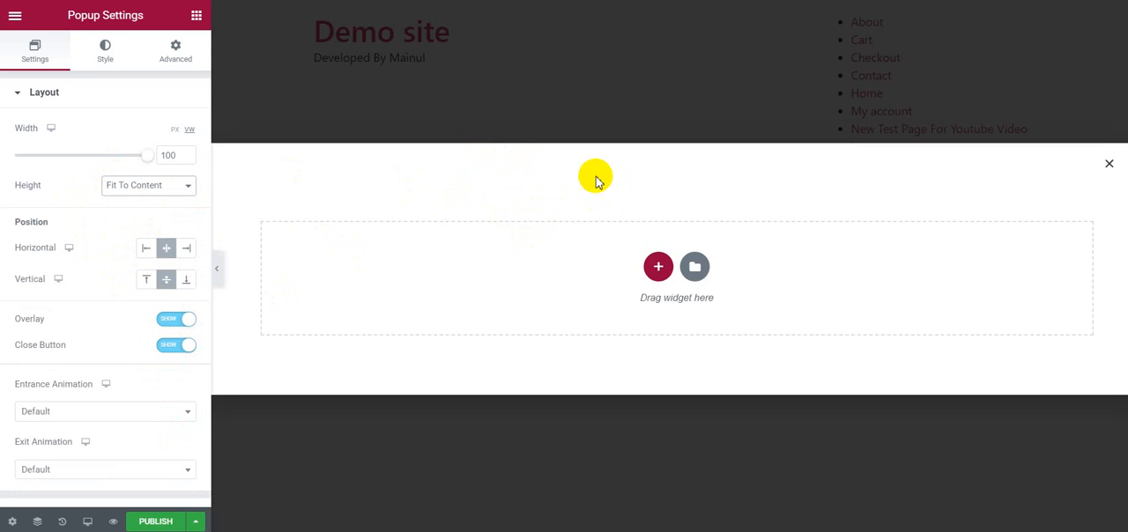
Step: Hide the popup's overlay
click(181, 319)
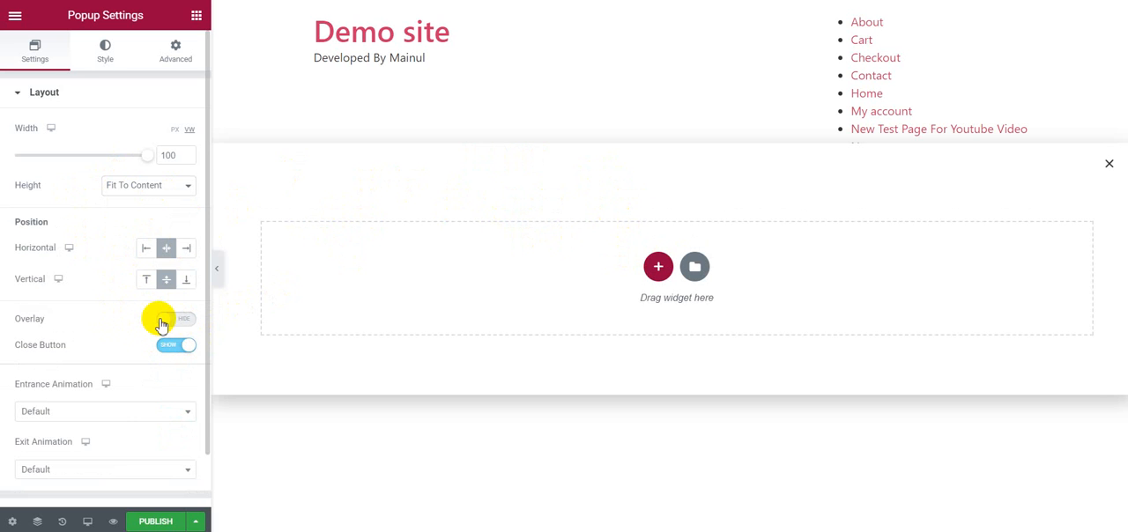
click(167, 321)
click(172, 320)
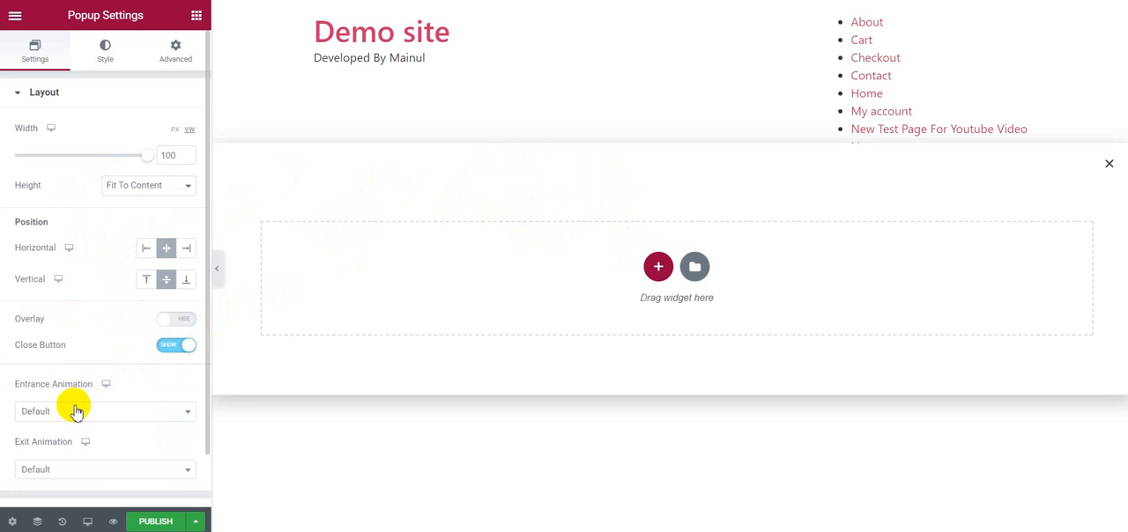
Step: Set the popup's exit animation to Fade Out Right with a duration of 1 second, and check the general and preview settings
scroll(72, 414, down, 1)
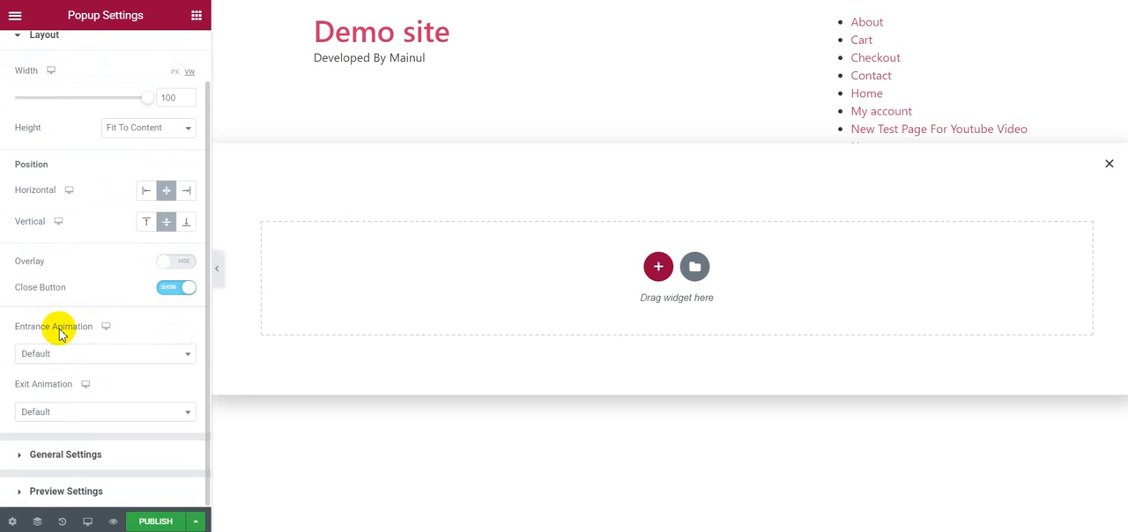
click(73, 412)
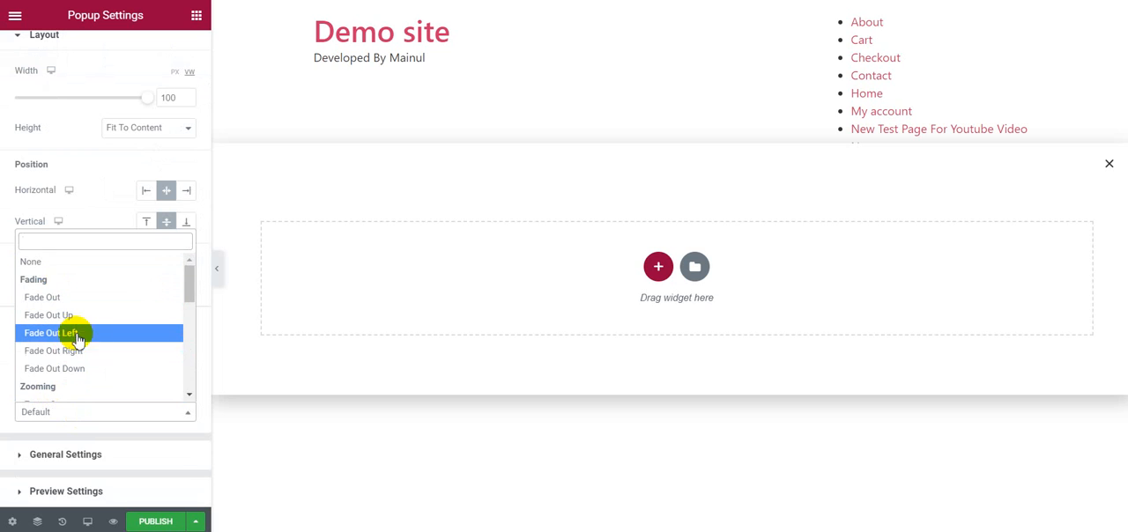
click(94, 352)
double_click(171, 458)
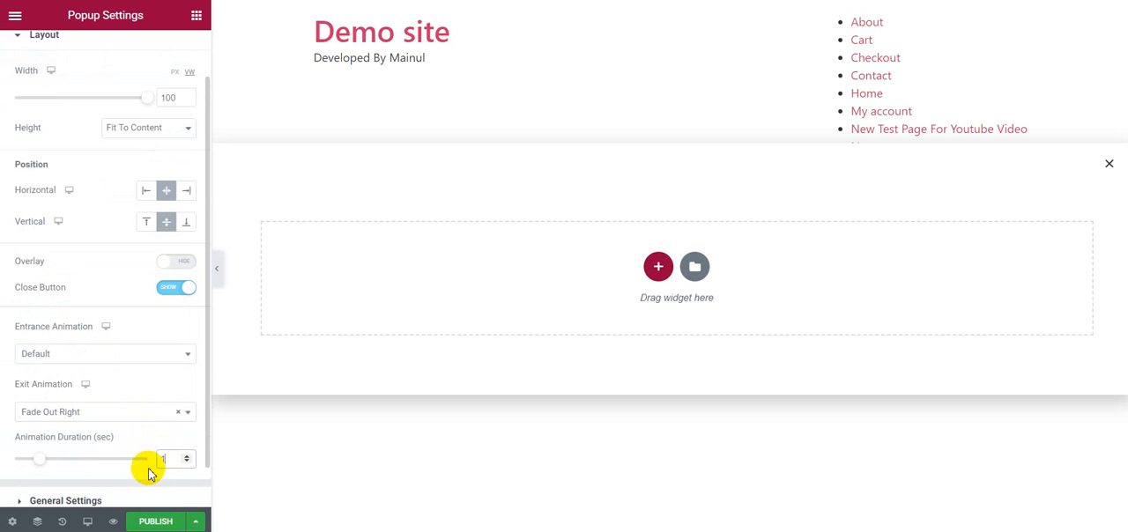
scroll(115, 436, down, 1)
click(100, 454)
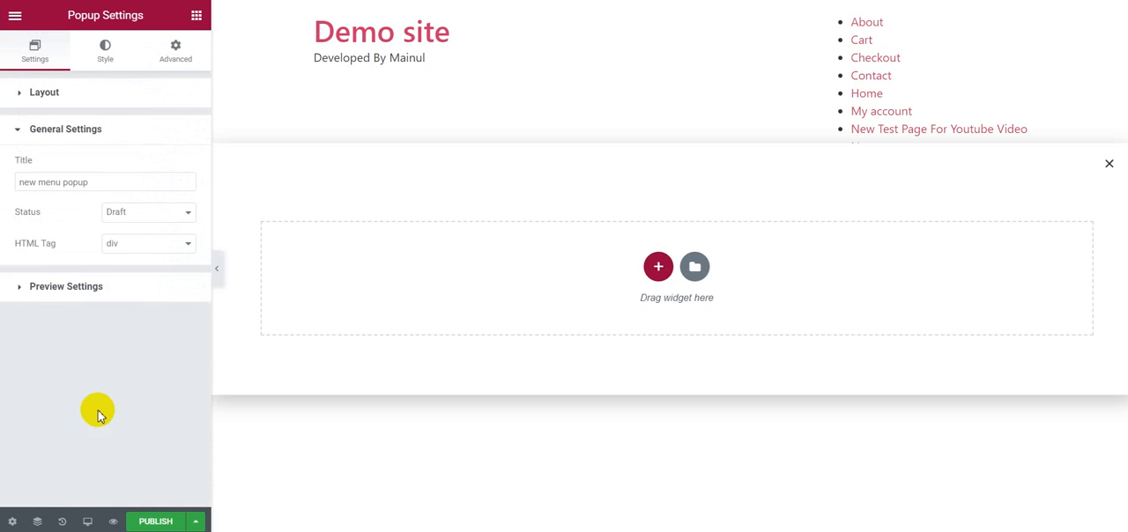
click(92, 286)
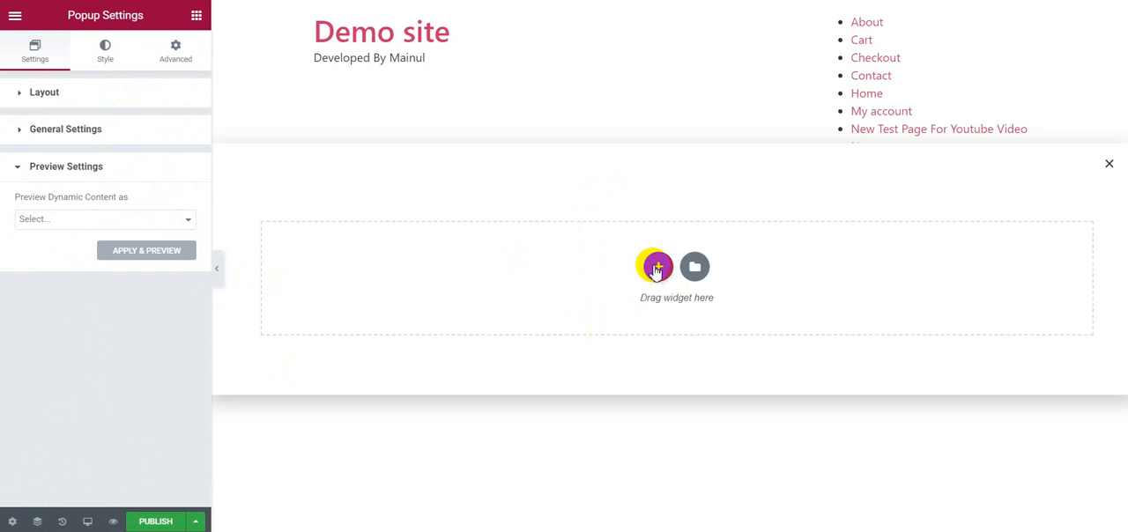
Step: Add a section with three equal columns to the popup, set to Full Width content and No Gap between columns
click(656, 267)
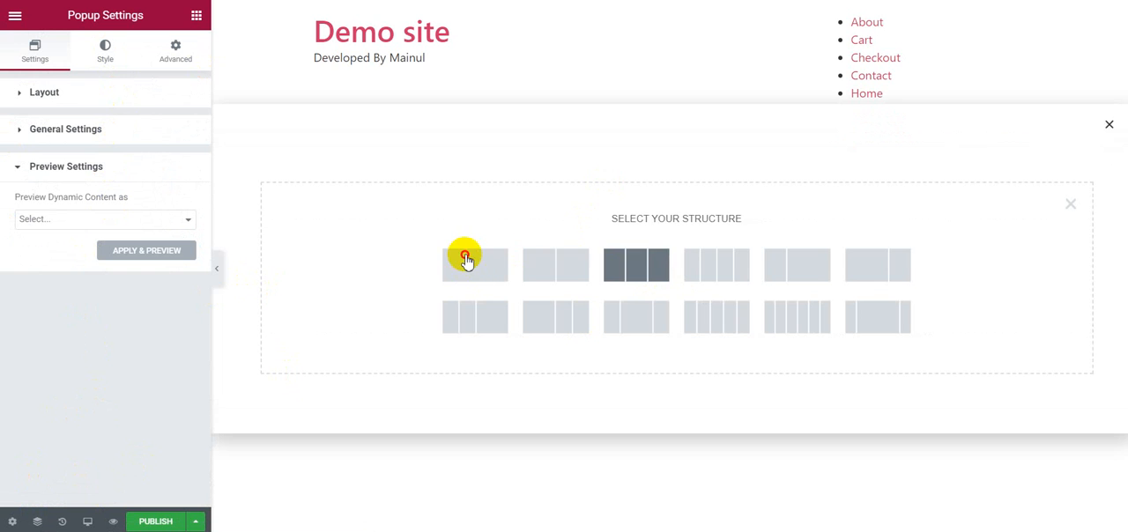
click(651, 252)
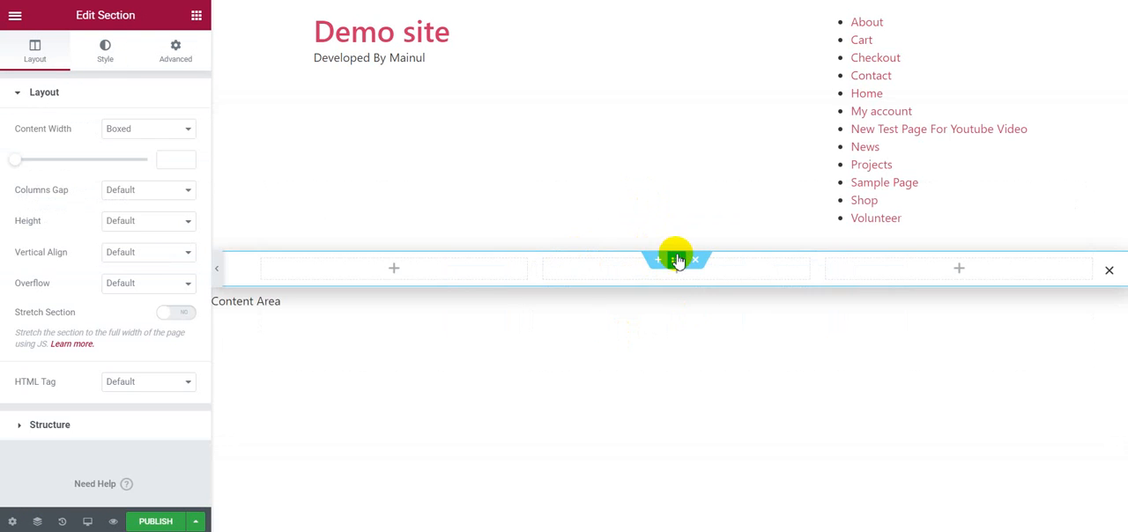
click(133, 129)
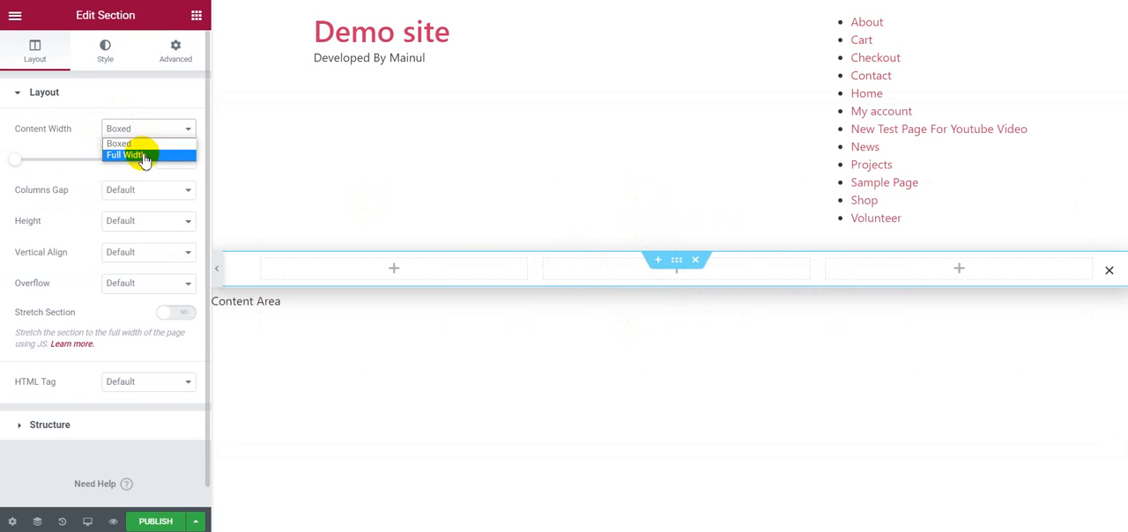
click(141, 152)
click(136, 160)
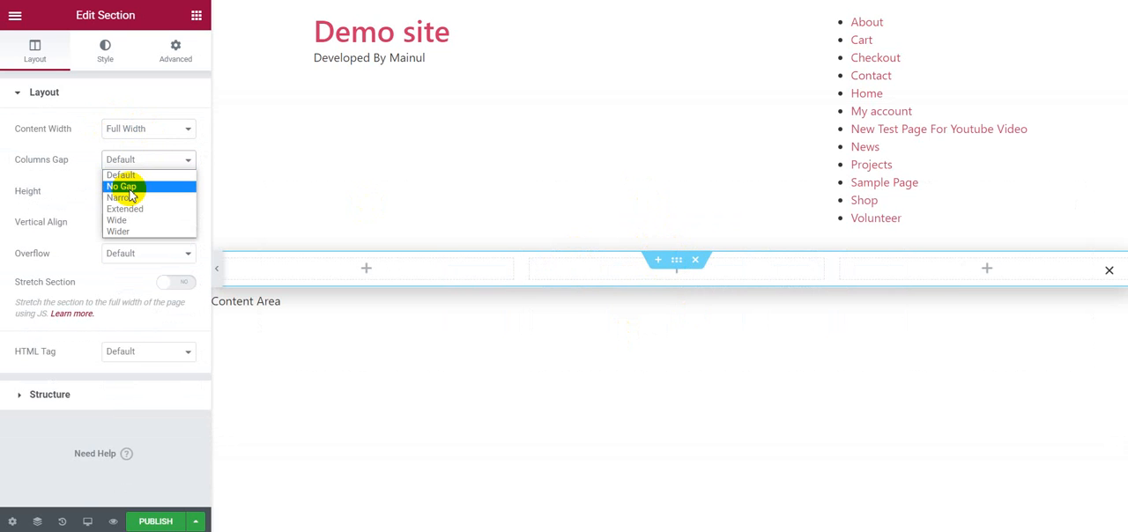
click(128, 188)
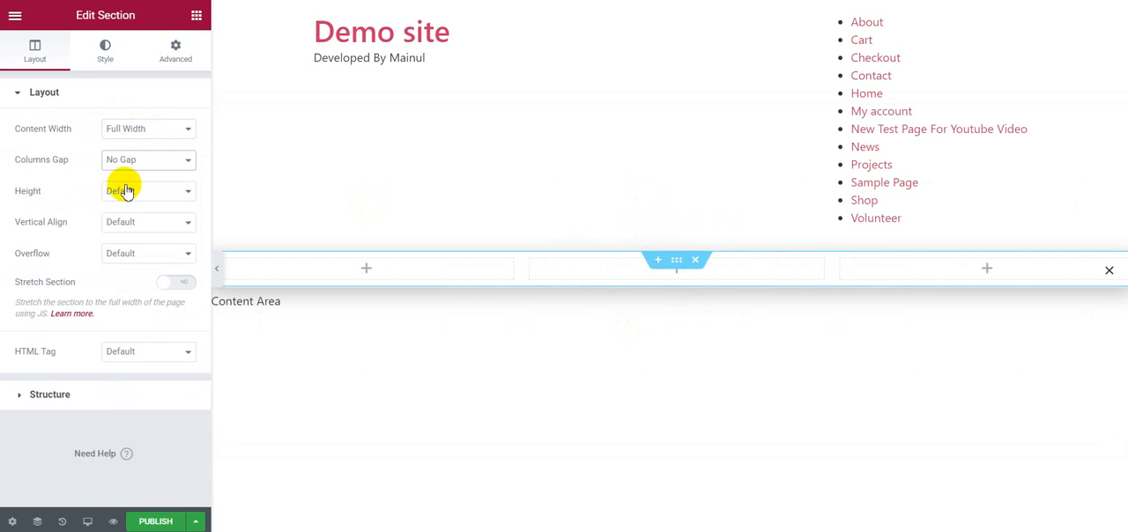
Step: Give the three-column section a Min Height of 100 VH
click(123, 190)
click(137, 230)
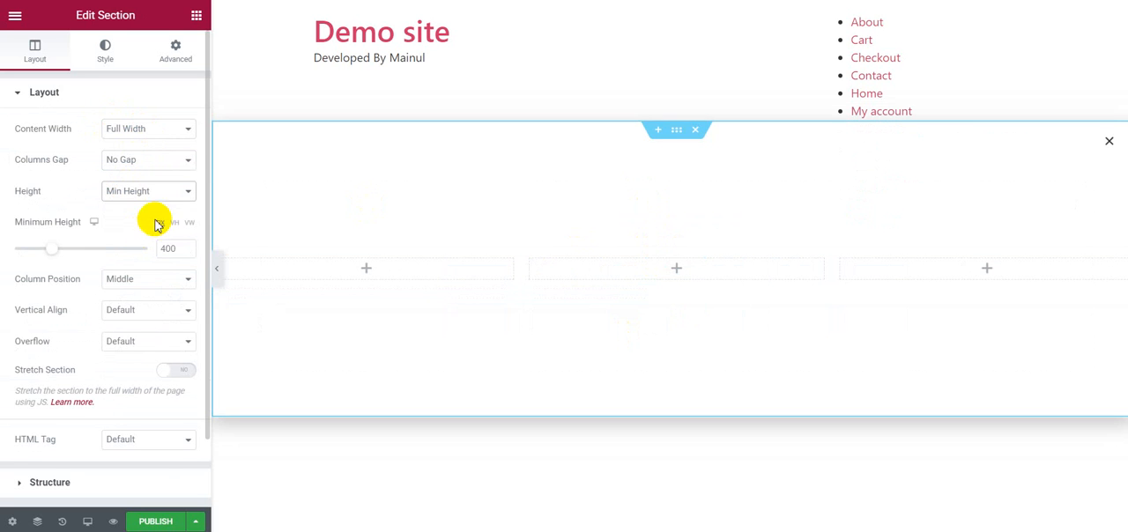
click(174, 223)
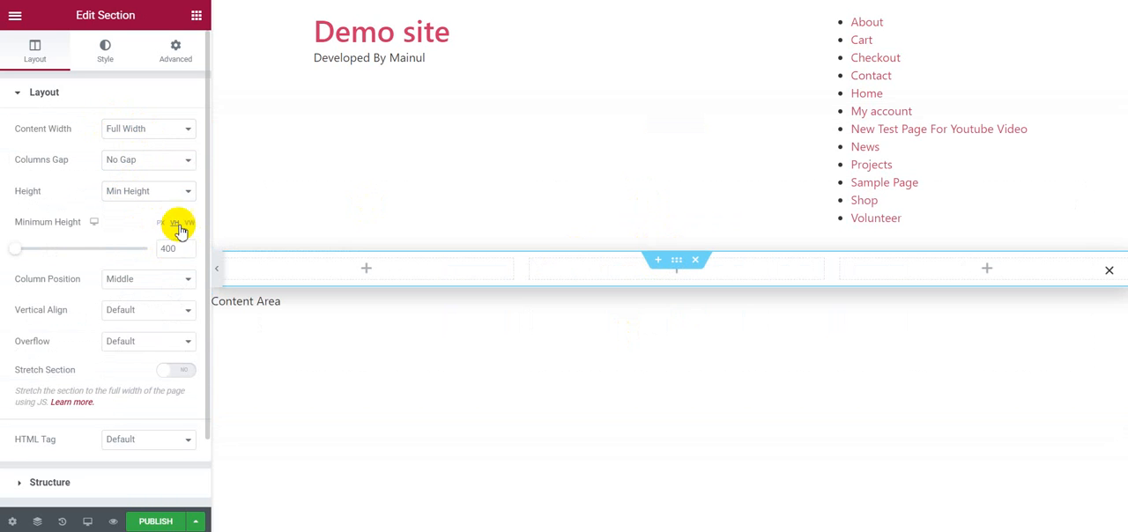
drag(65, 246, 154, 257)
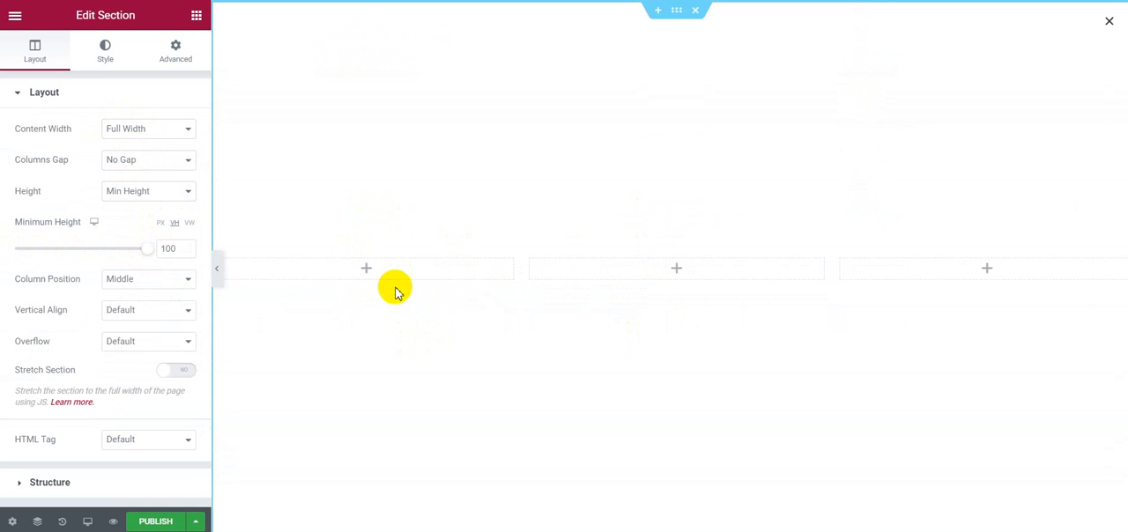
Step: Set the three-column section's column position to Stretch and its vertical alignment to Middle
click(134, 278)
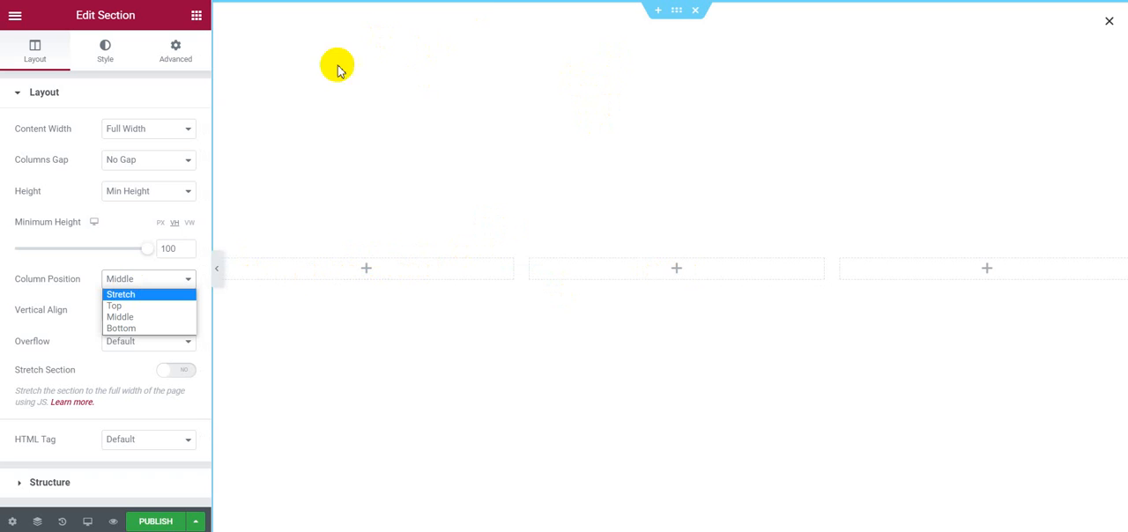
click(132, 296)
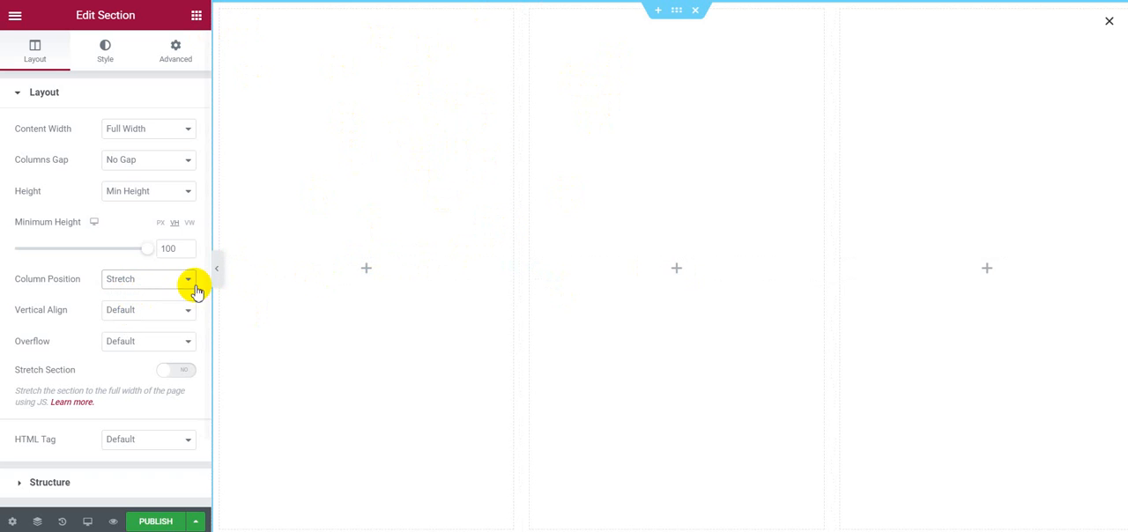
click(124, 313)
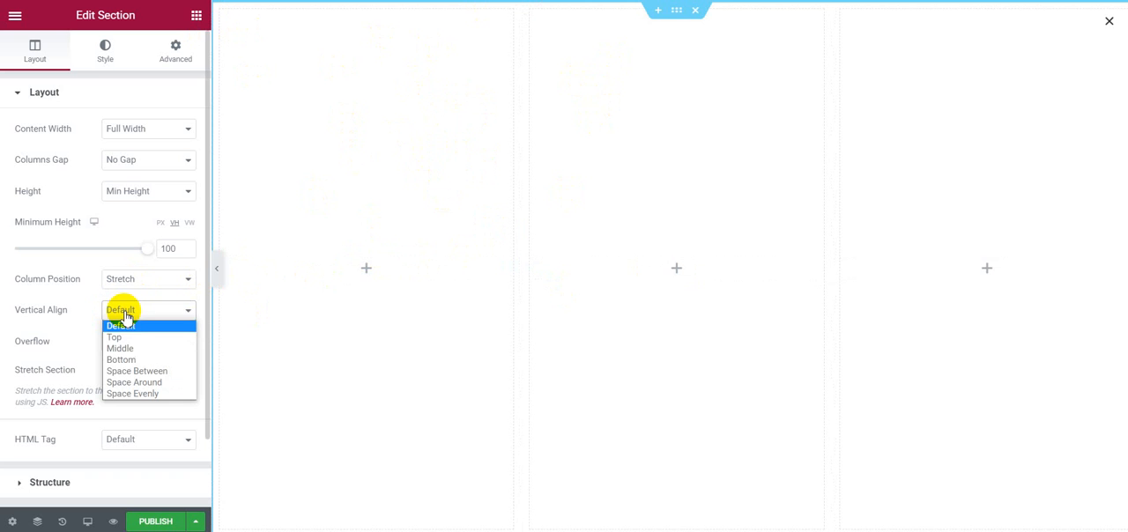
click(127, 349)
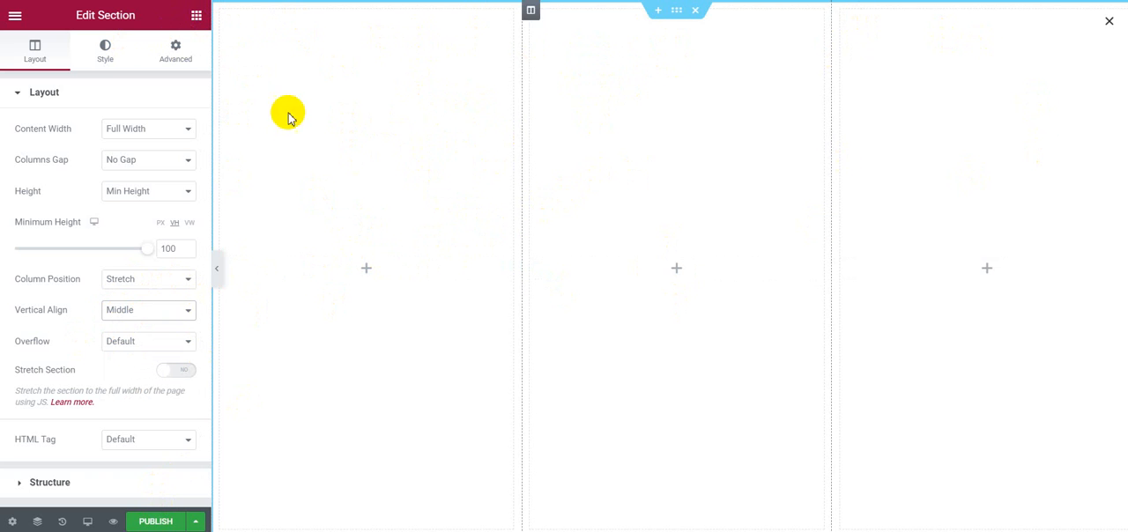
Step: Add the custom CSS rule selector{ overflow: hidden; } to the first column
click(224, 13)
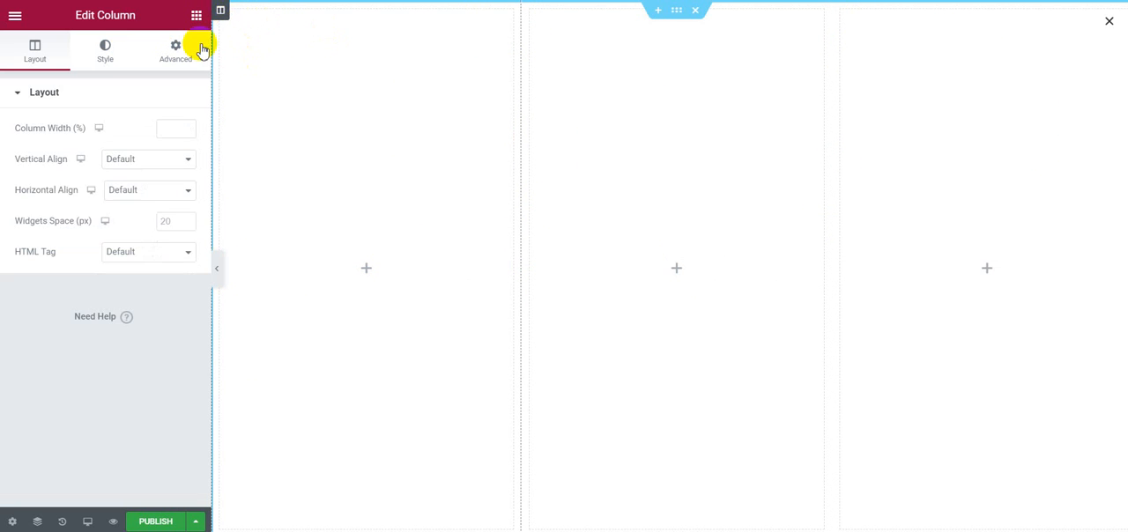
click(181, 65)
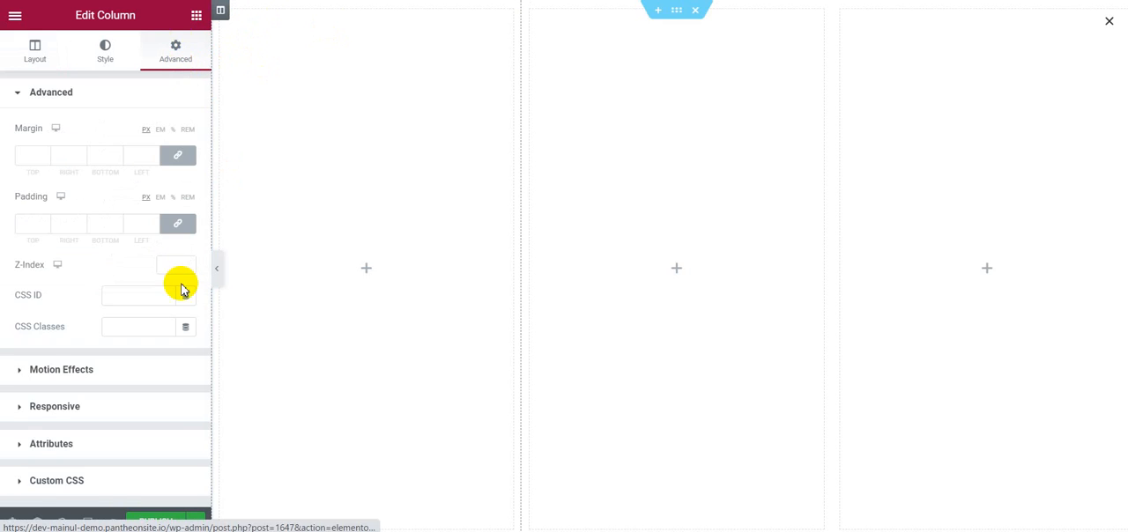
scroll(149, 326, down, 2)
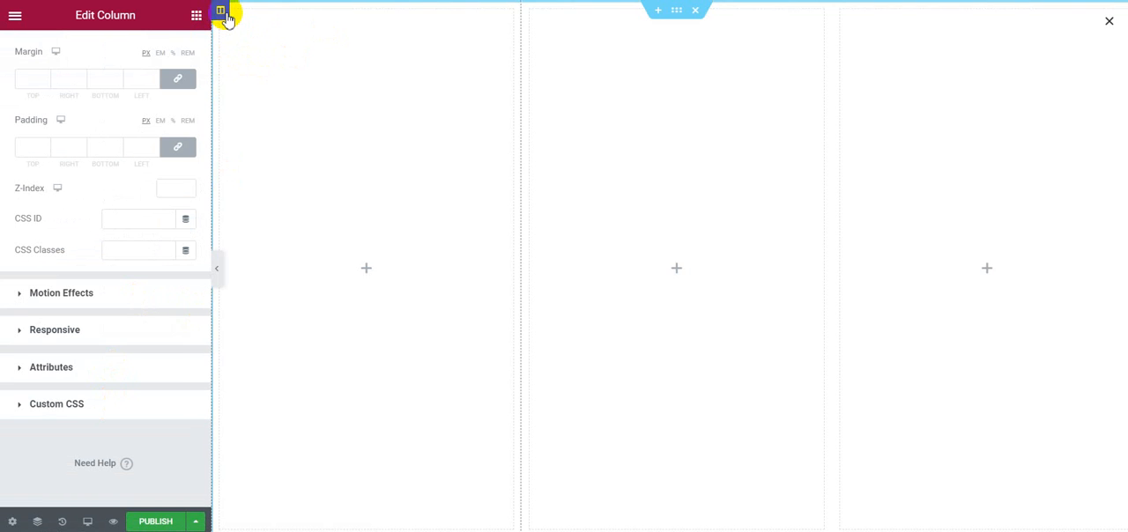
click(116, 406)
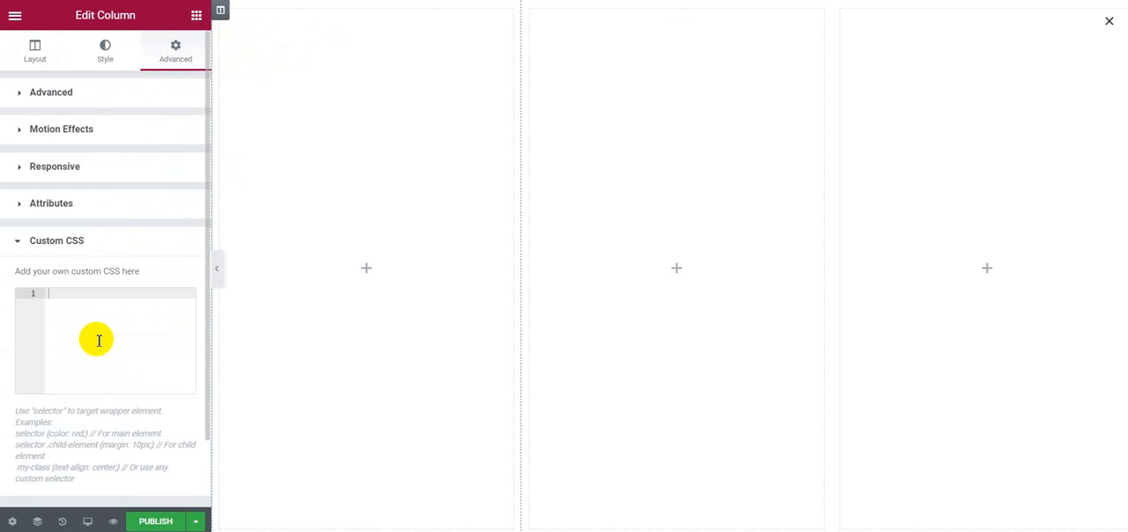
text(sel)
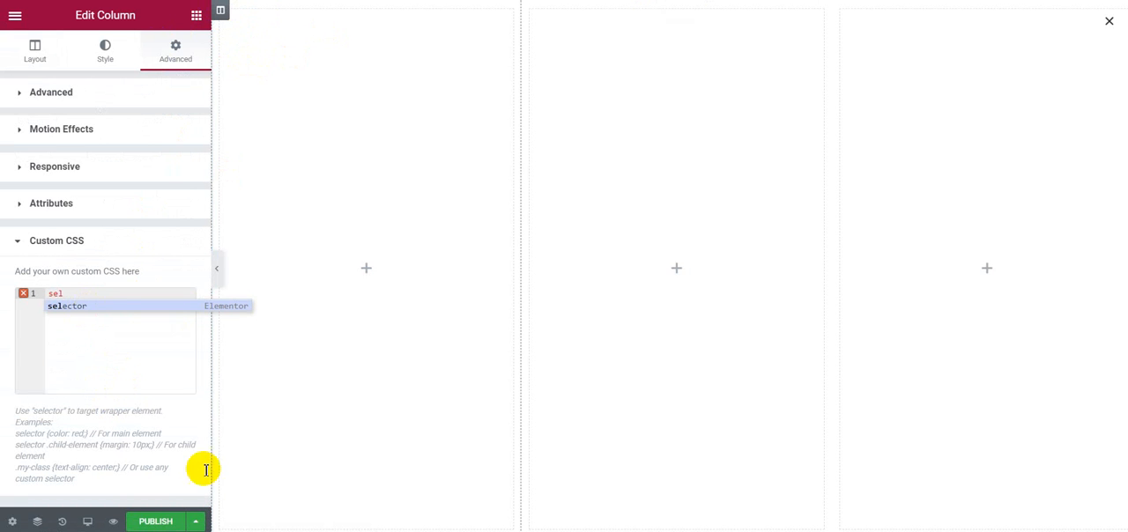
click(99, 309)
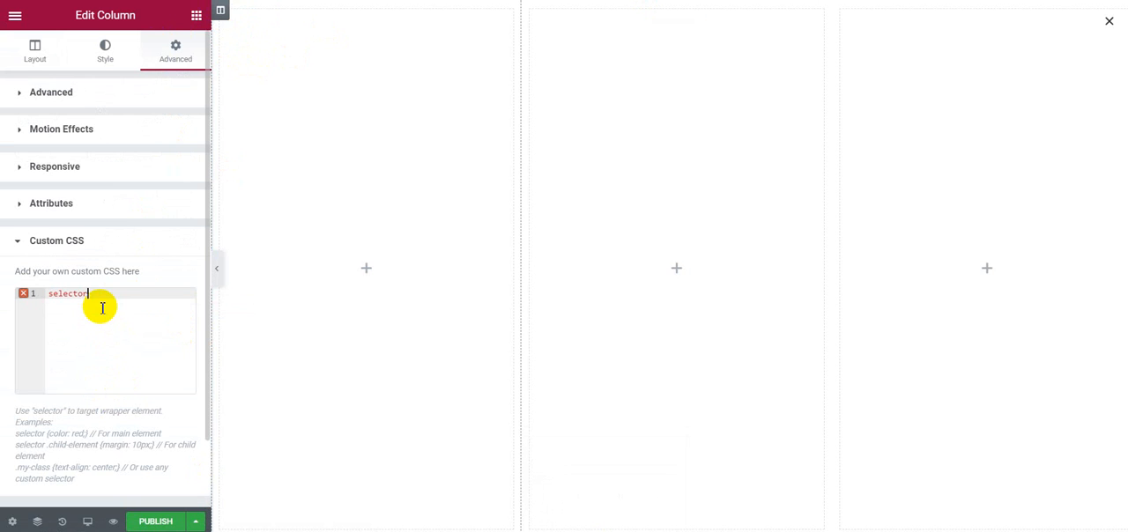
text({)
key(Return)
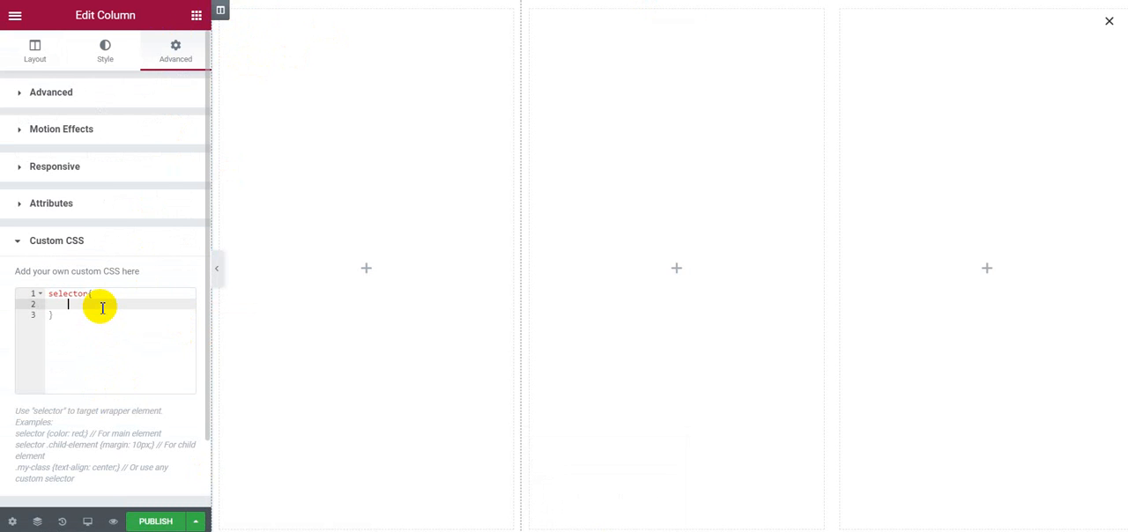
text(ov)
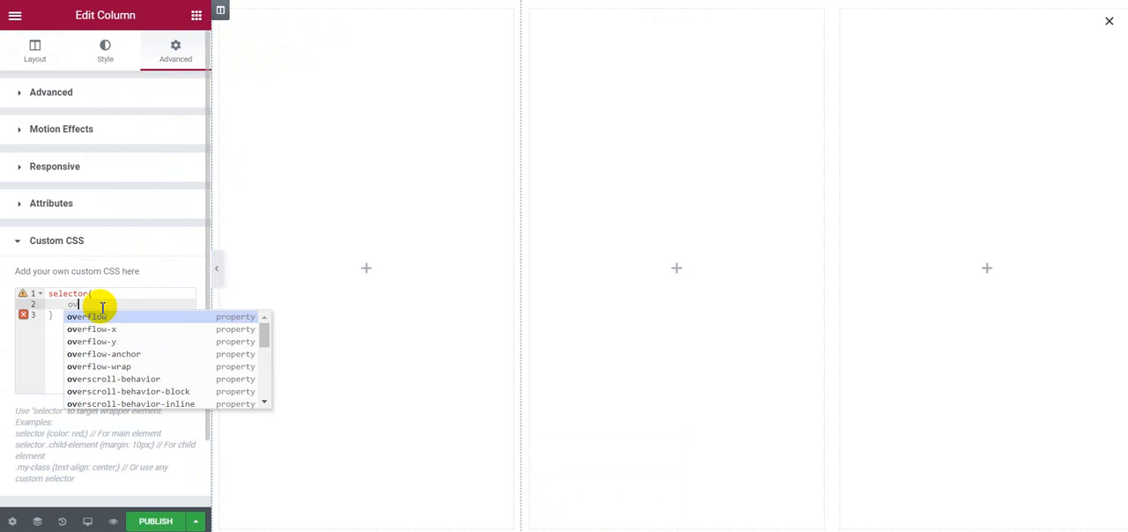
text(erflow: h)
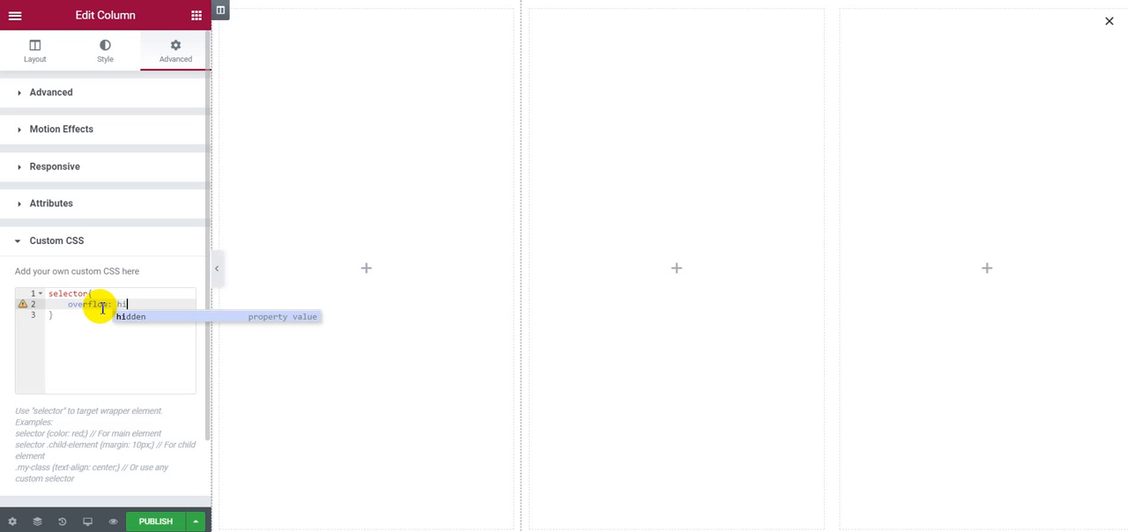
text(i)
key(Return)
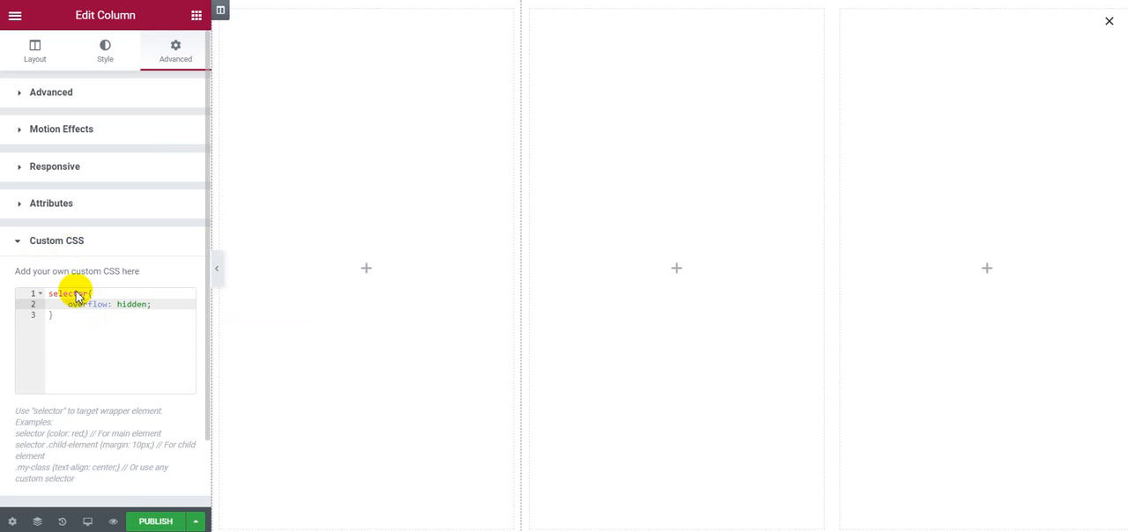
Step: Copy the first column's overflow: hidden CSS rule into the second column's custom CSS
key(ctrl+a)
key(ctrl+c)
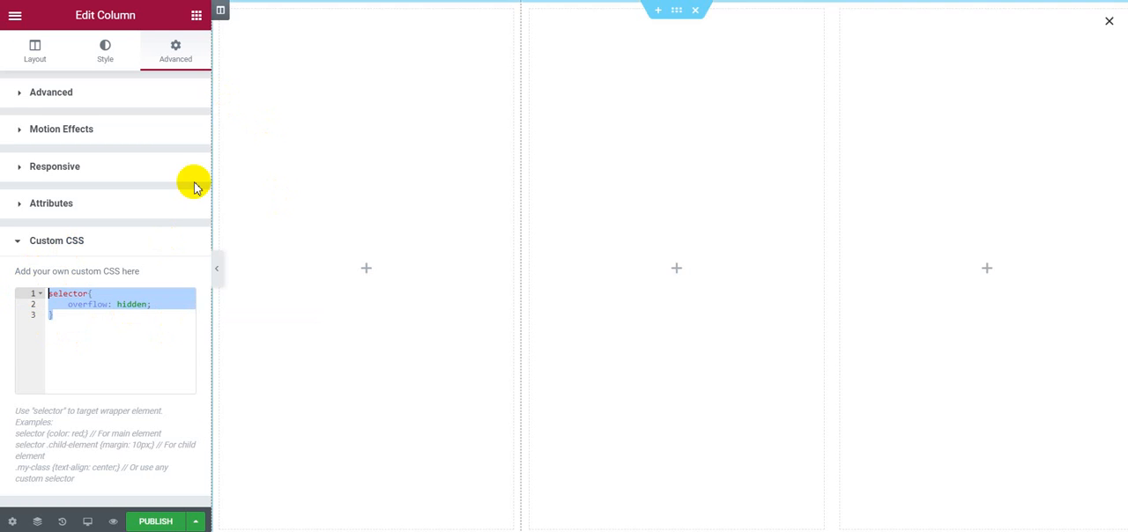
click(532, 10)
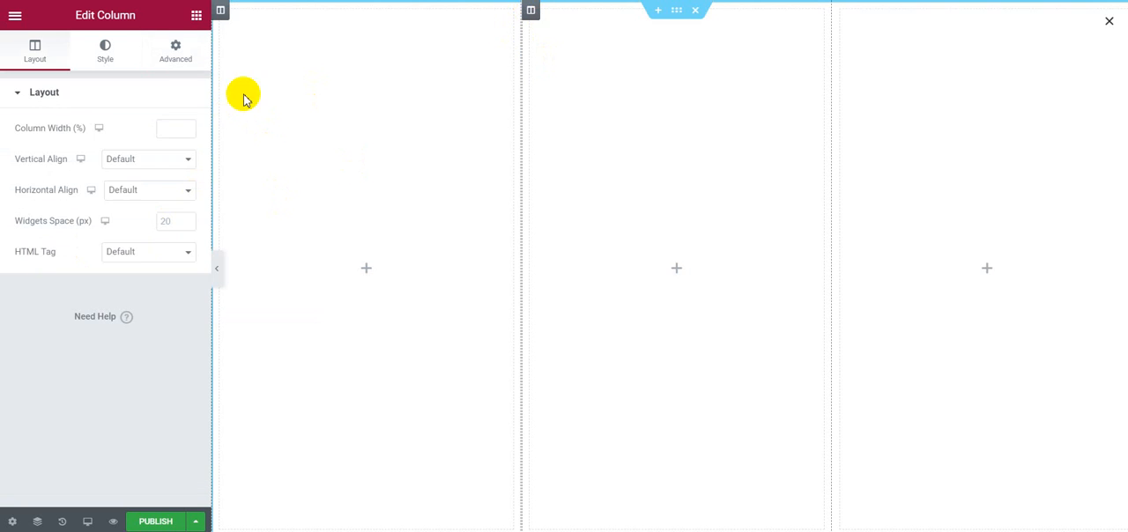
click(167, 54)
scroll(102, 411, down, 1)
click(102, 410)
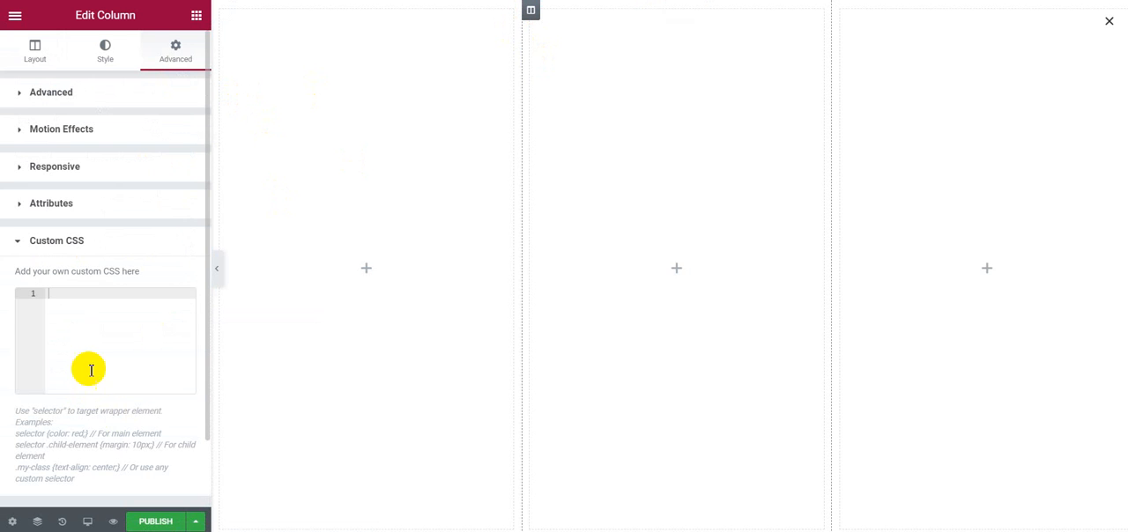
key(ctrl+v)
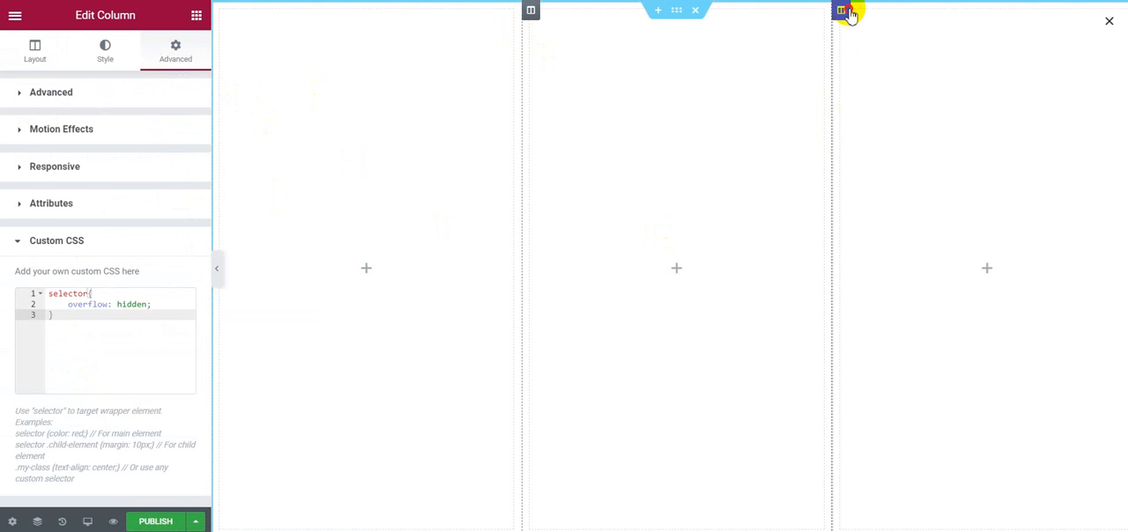
Step: Paste the same overflow: hidden rule into the third column's custom CSS
click(841, 10)
click(190, 68)
scroll(111, 400, down, 2)
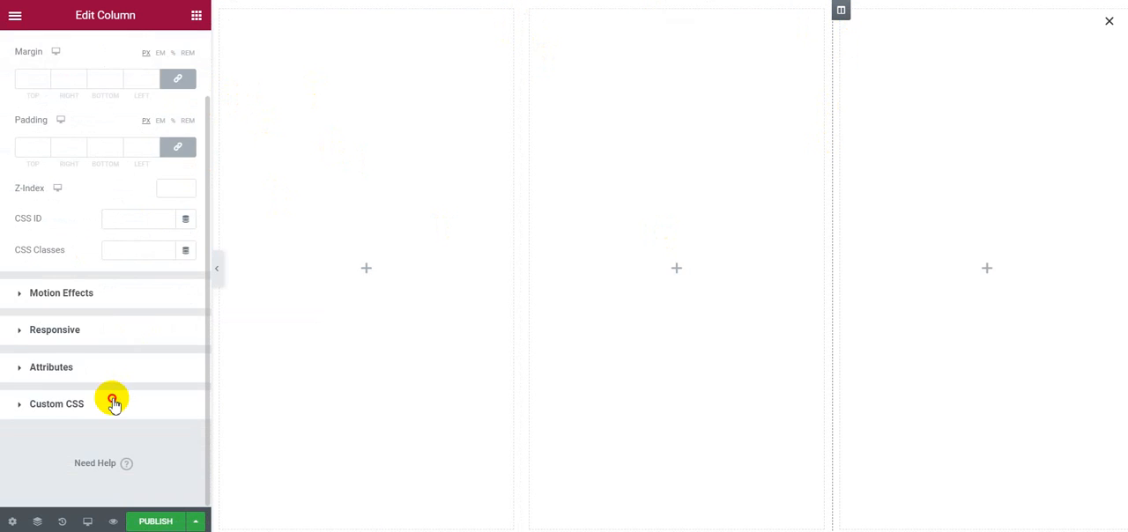
click(111, 401)
key(ctrl+v)
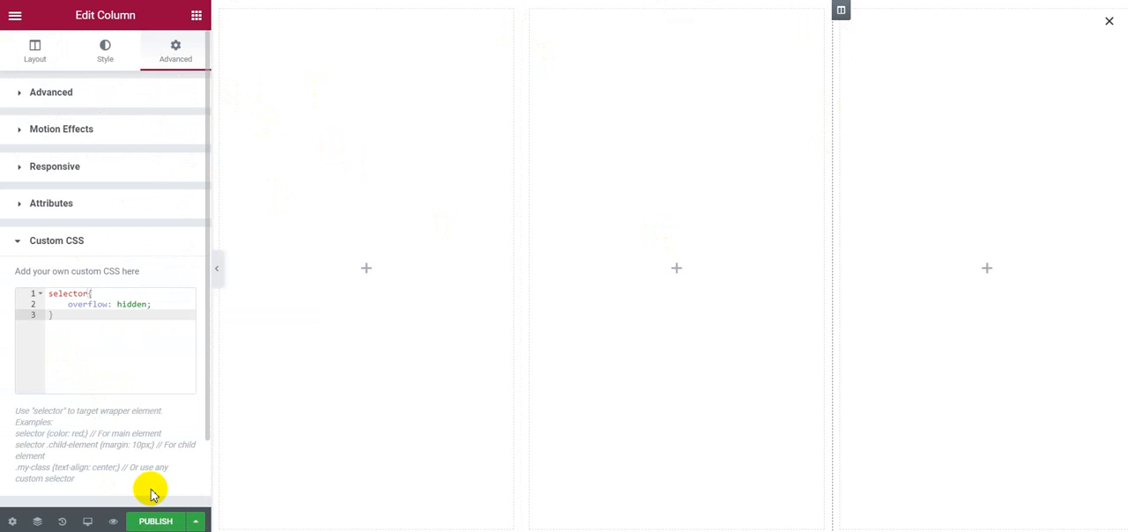
Step: Add a Heading widget to the first column, title it "Case" and center-align it
click(196, 16)
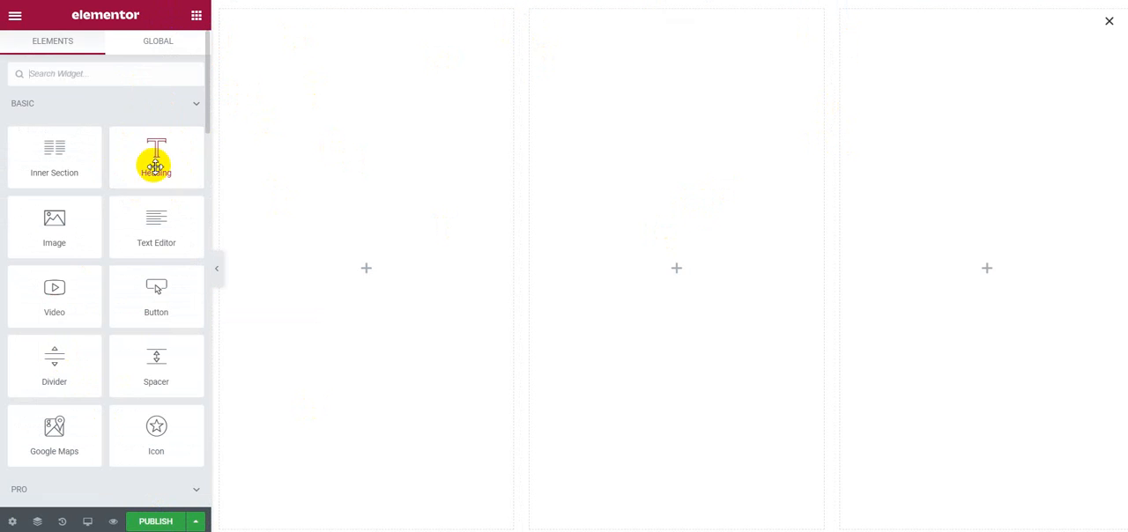
drag(153, 159, 396, 250)
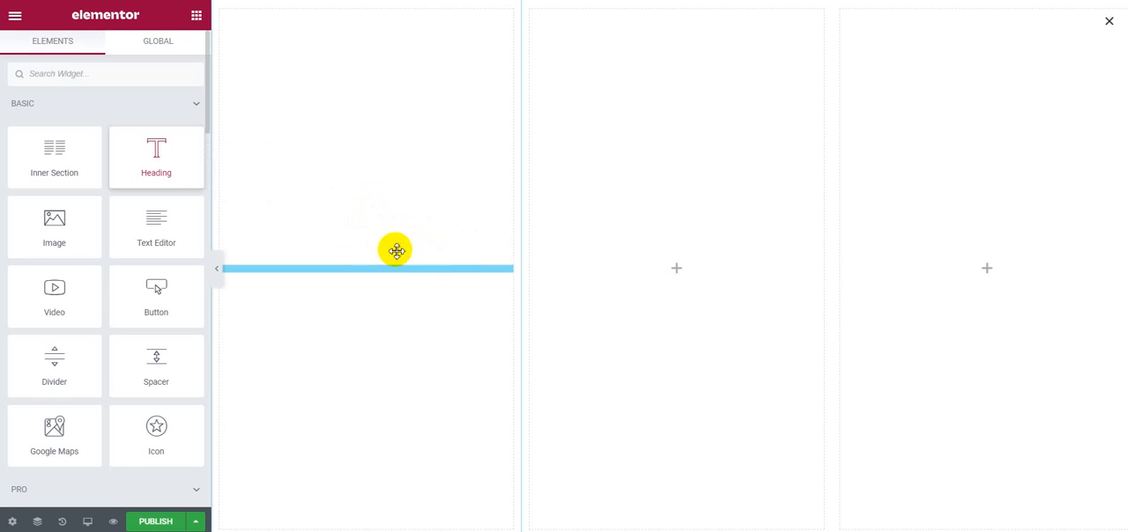
drag(157, 145, 18, 138)
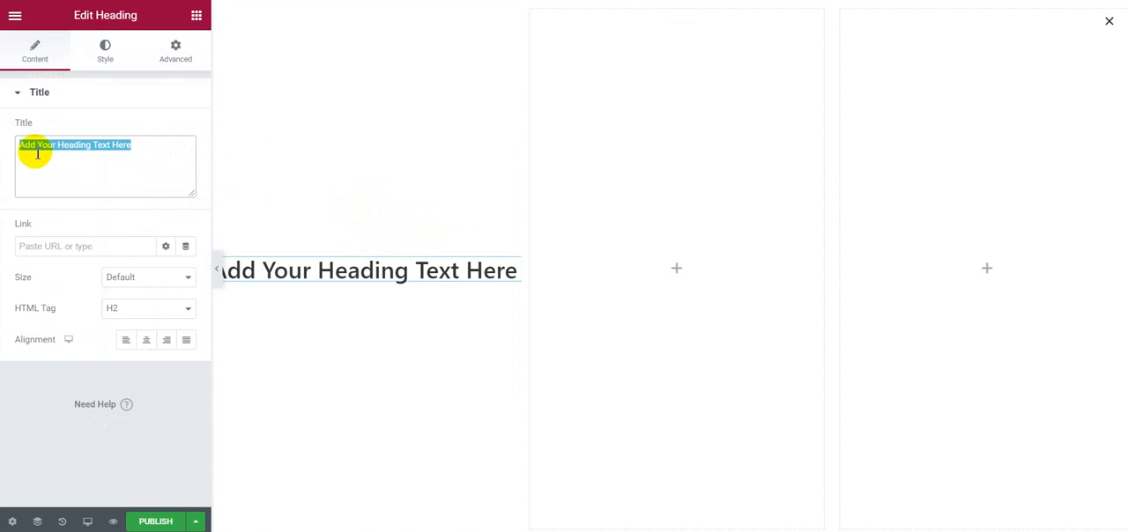
text(Case)
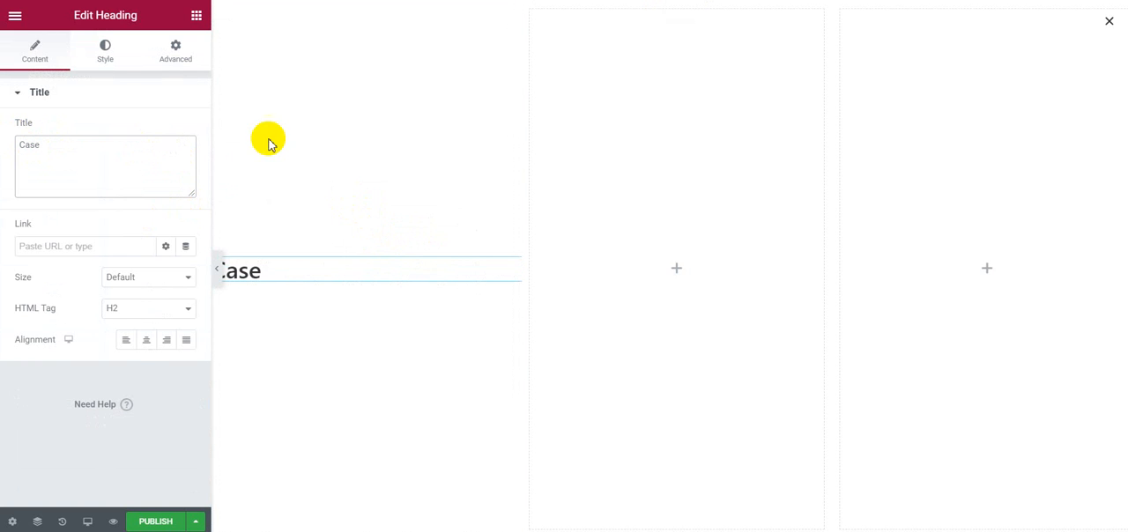
click(146, 339)
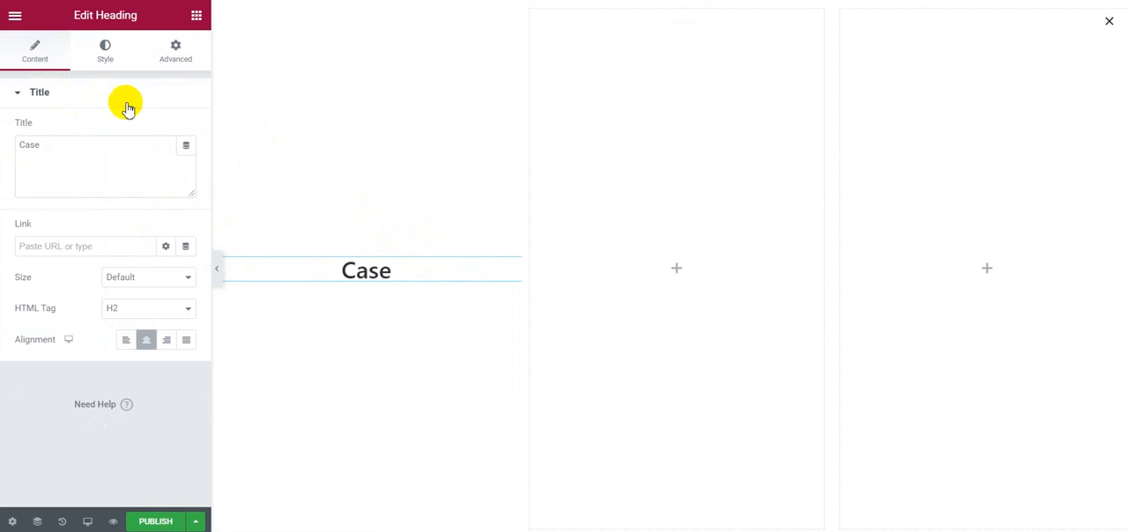
Step: Give the Case heading a classic background in the near-black global color
click(176, 50)
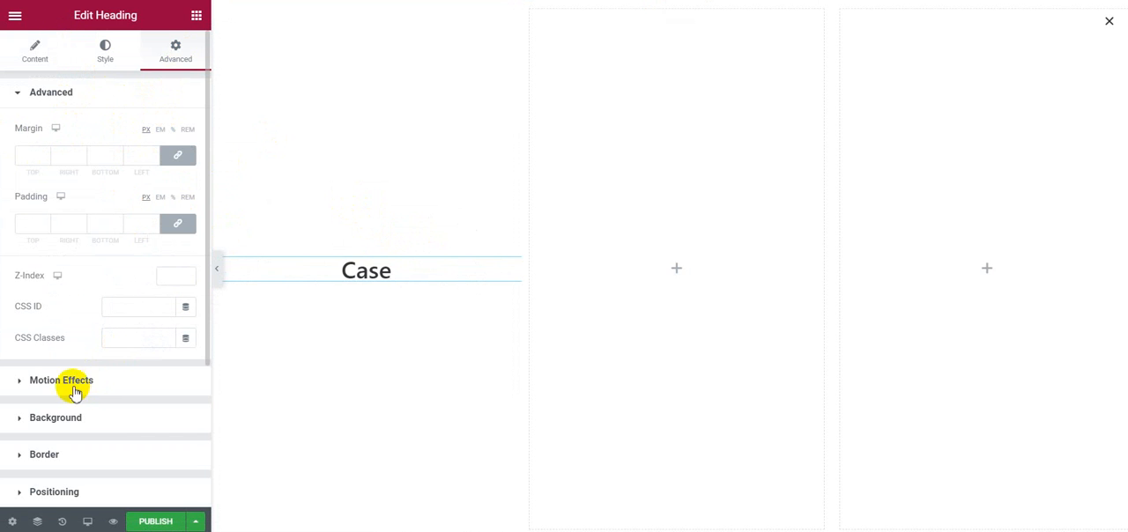
scroll(96, 348, down, 3)
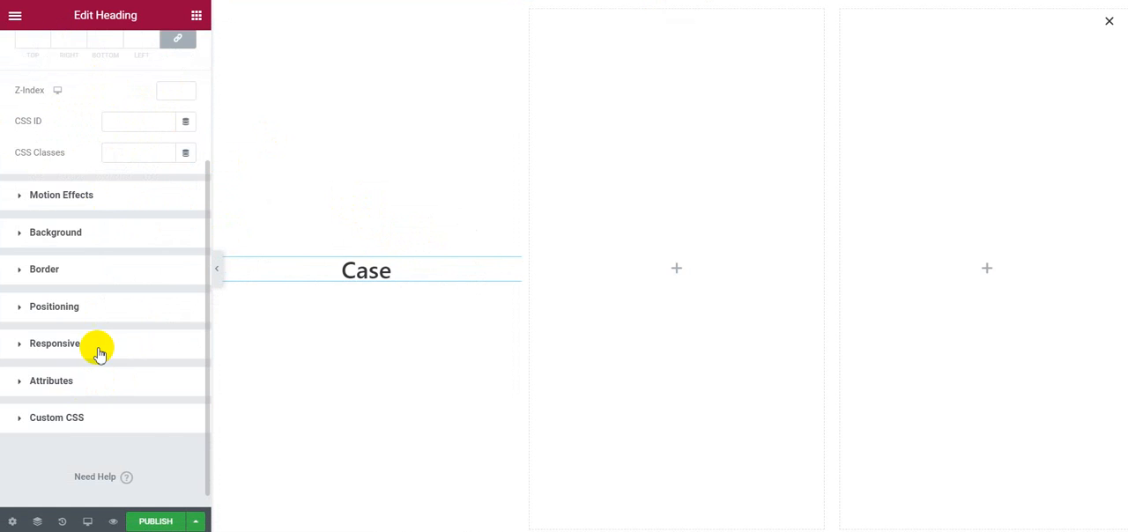
click(85, 235)
click(165, 233)
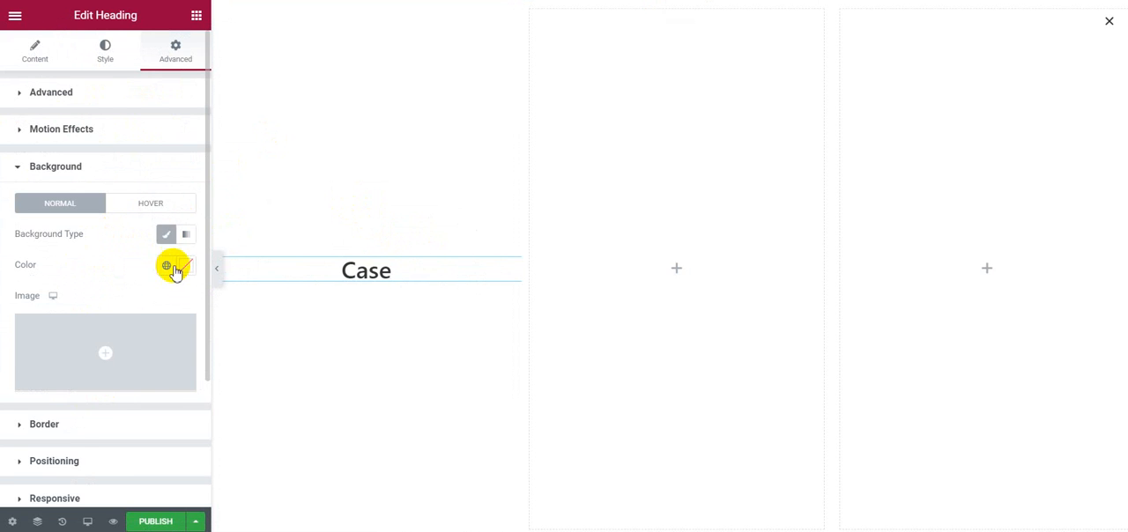
click(167, 266)
scroll(124, 388, down, 5)
click(68, 465)
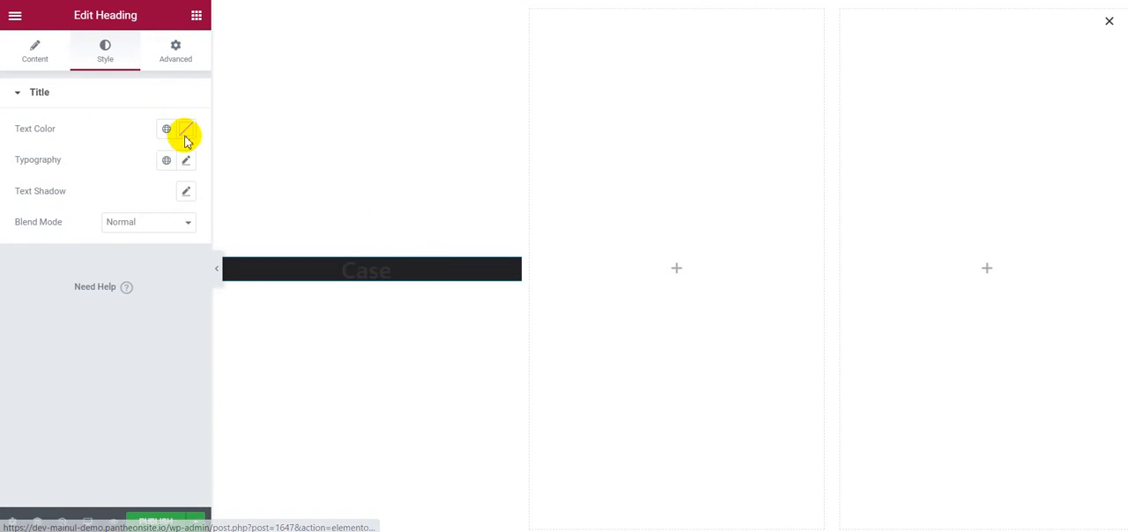
Step: Set the Case heading's text color to white, #FFFFFF
click(183, 132)
drag(166, 202, 70, 167)
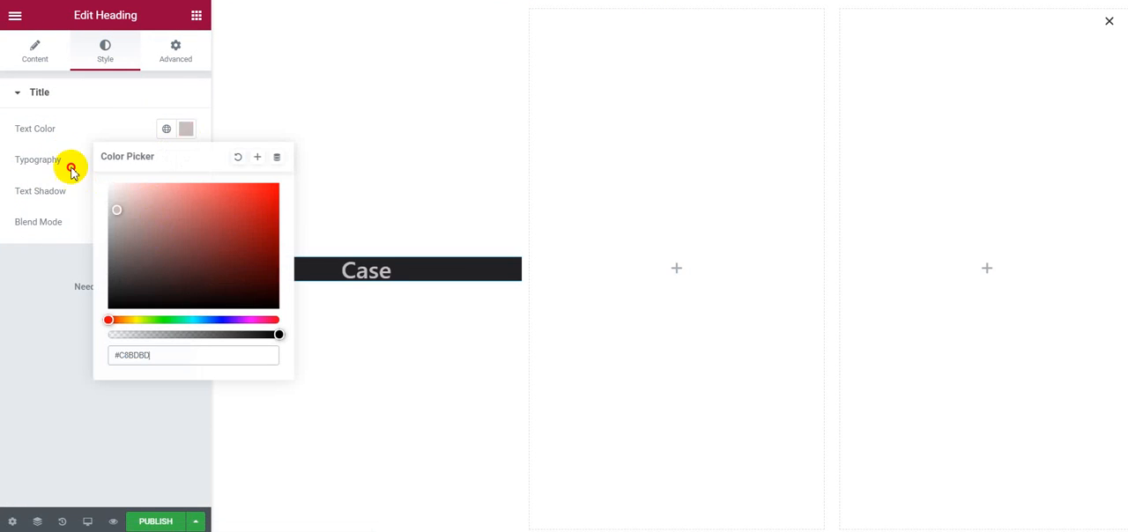
click(88, 102)
click(119, 93)
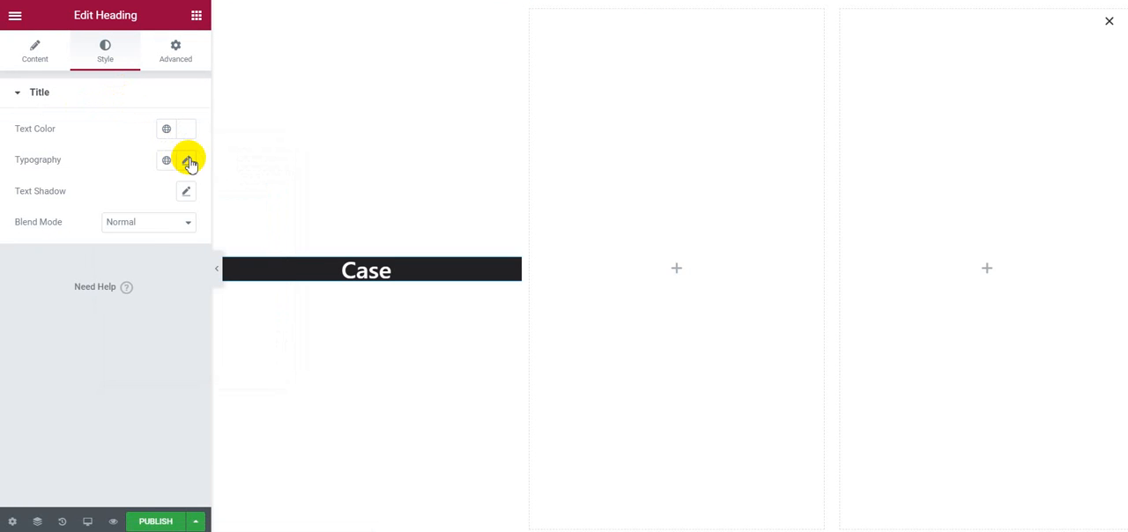
Step: Set the Case heading's font family to Montserrat in its typography settings
click(187, 161)
click(146, 236)
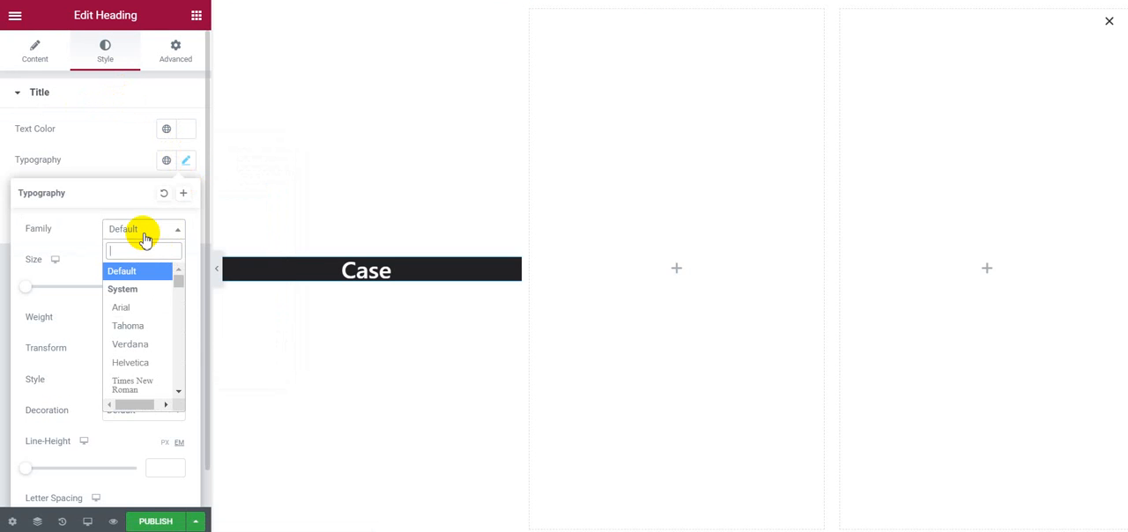
text(mons)
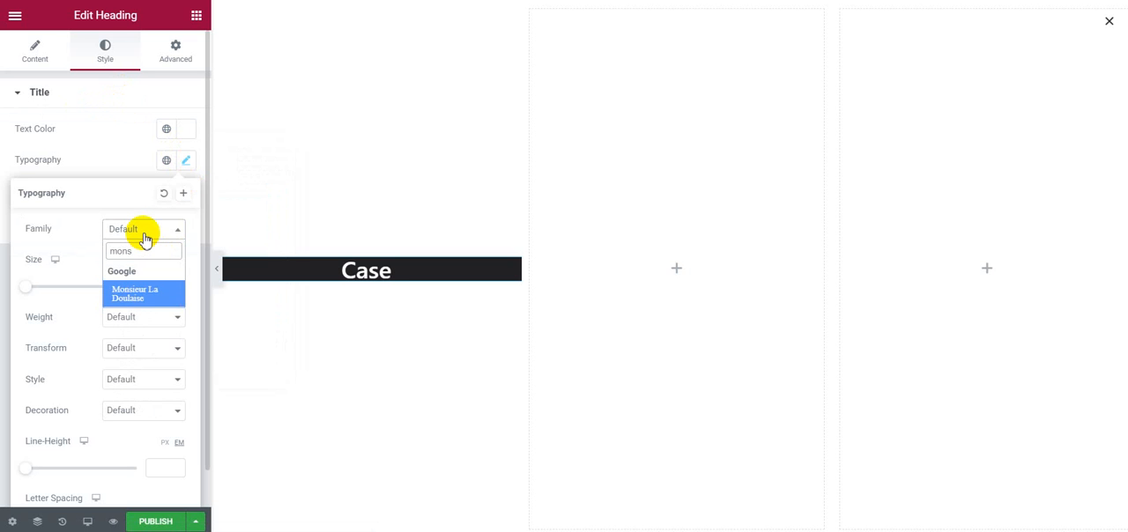
key(BackSpace)
key(BackSpace)
key(BackSpace)
key(BackSpace)
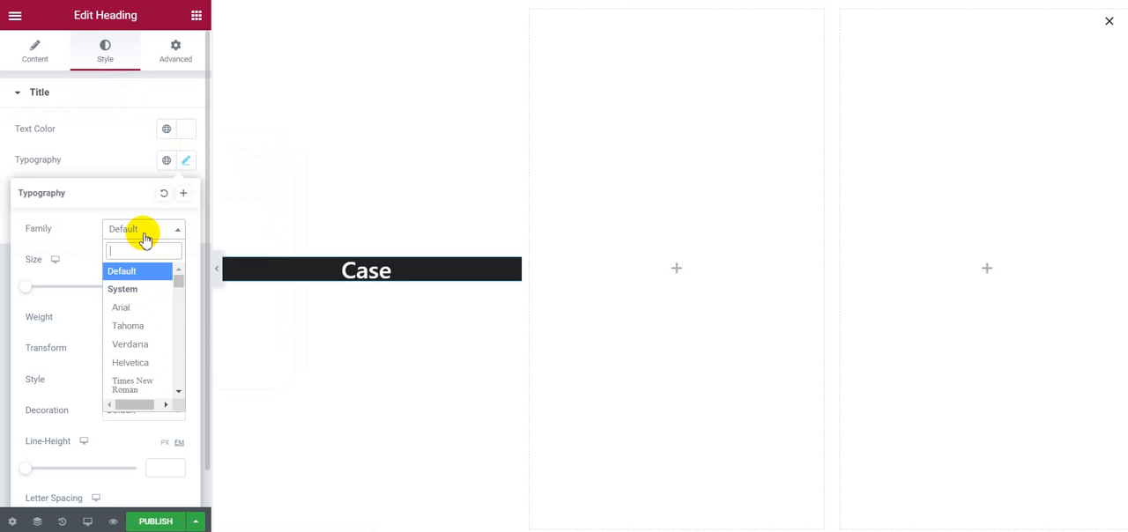
text(mons)
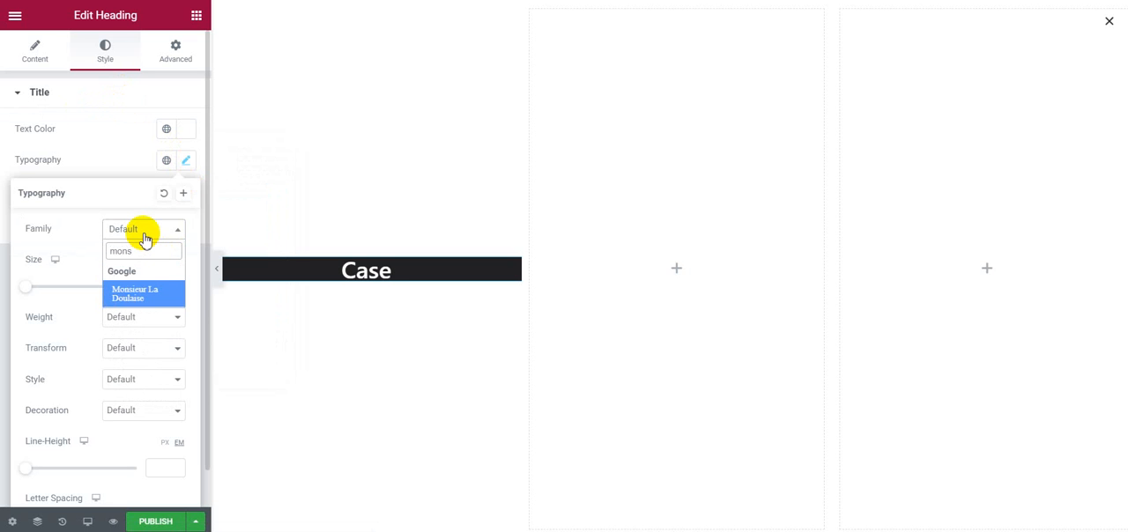
key(BackSpace)
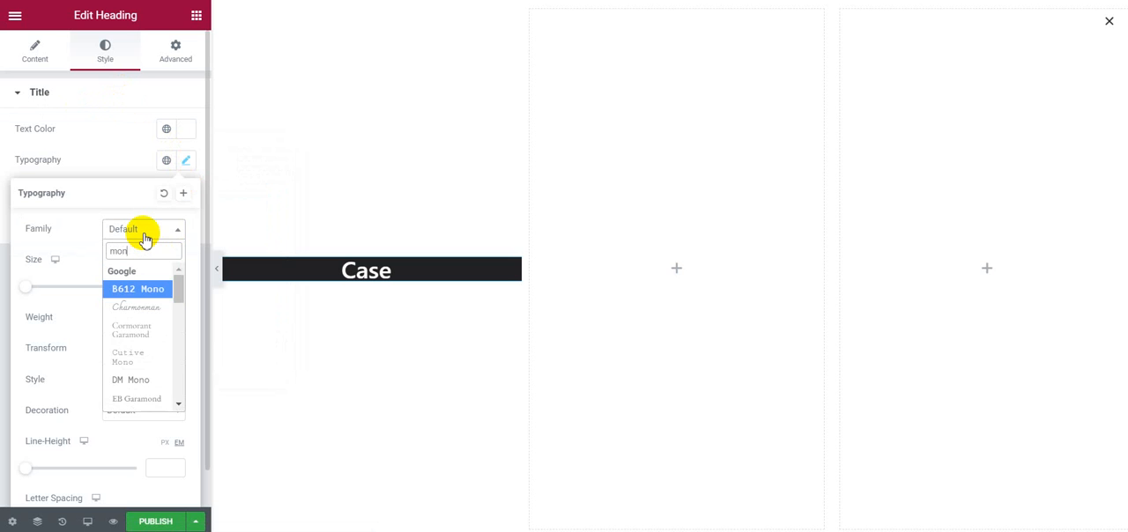
text(ts)
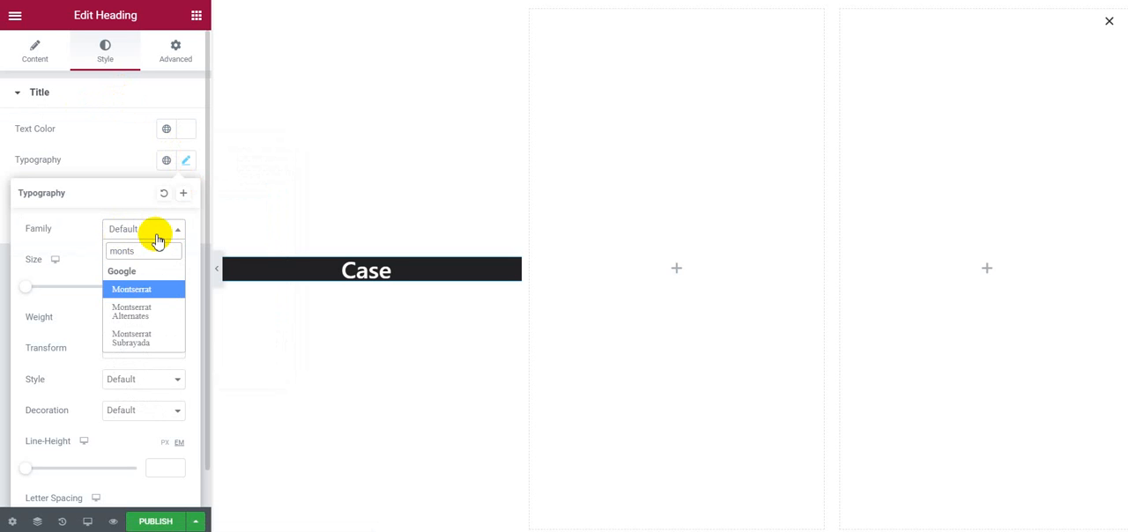
click(131, 290)
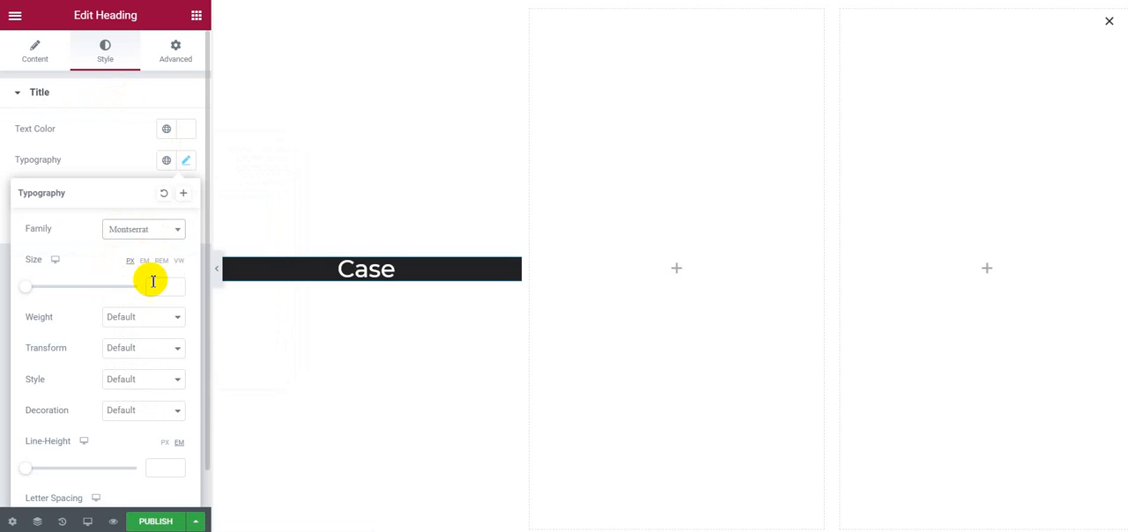
Step: Set the Case heading's font size to 50 px and close the typography settings
click(153, 292)
text(50)
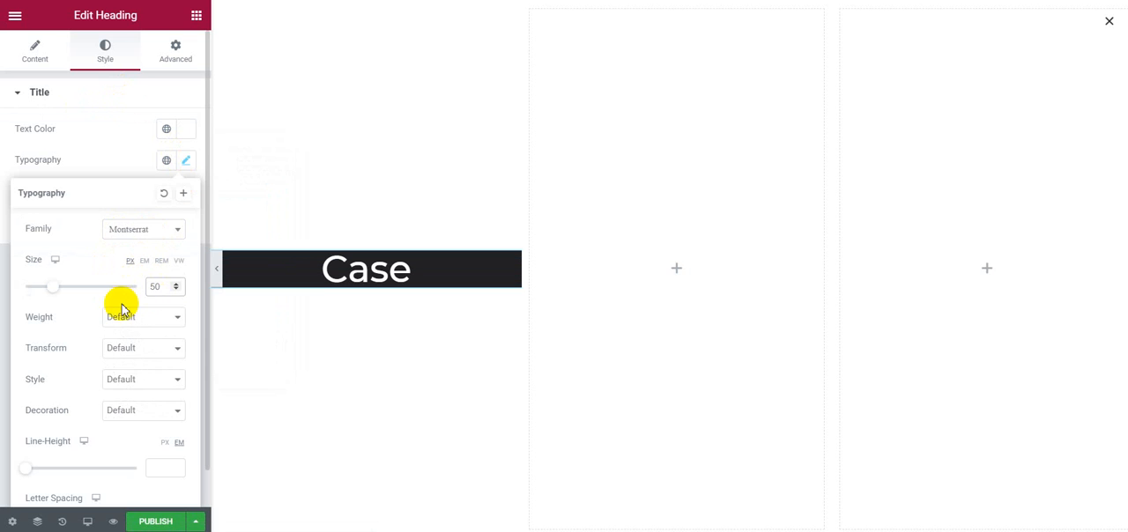
click(122, 317)
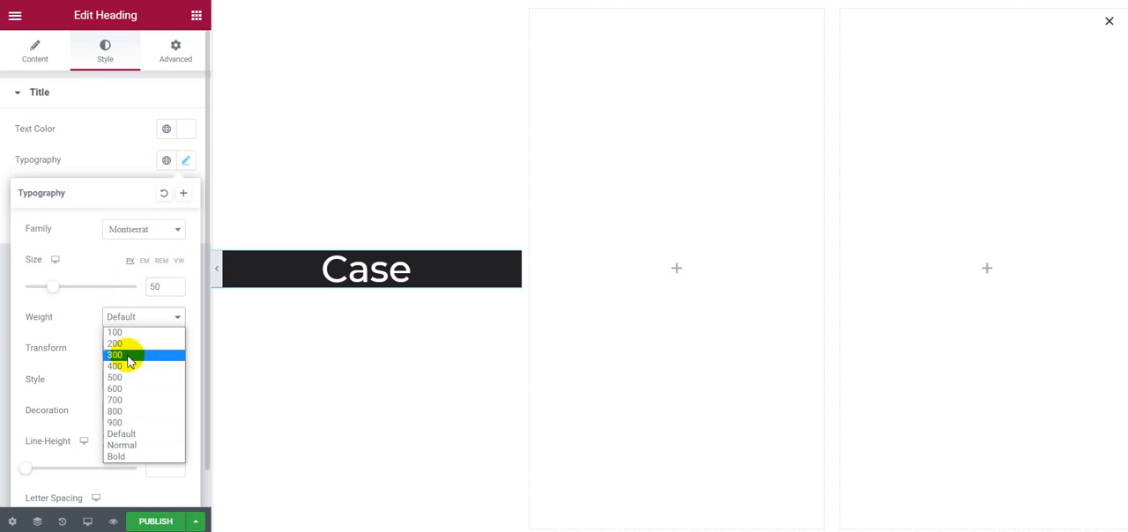
click(92, 160)
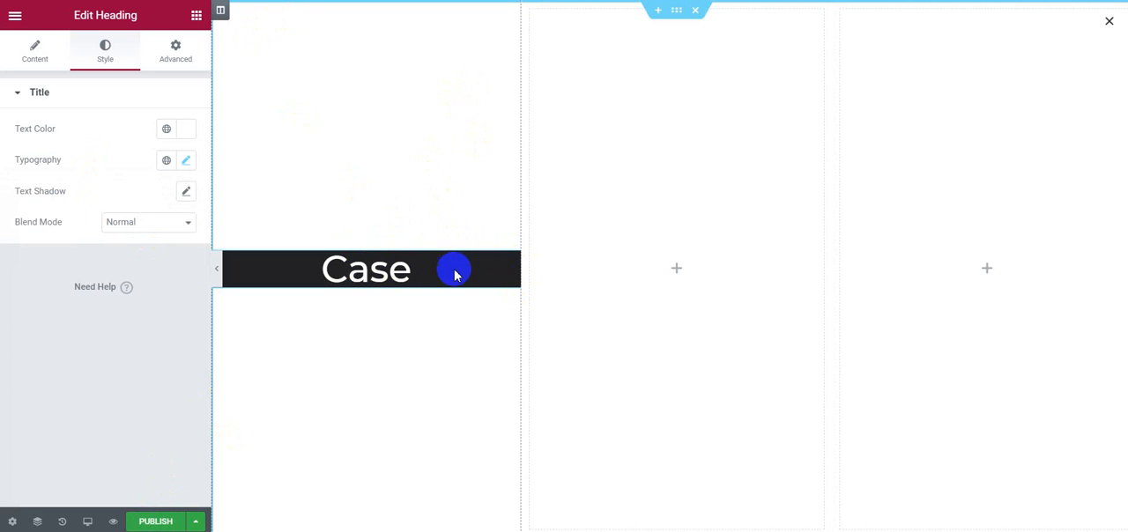
Step: Open the custom CSS editor in the Case heading's advanced settings
click(174, 51)
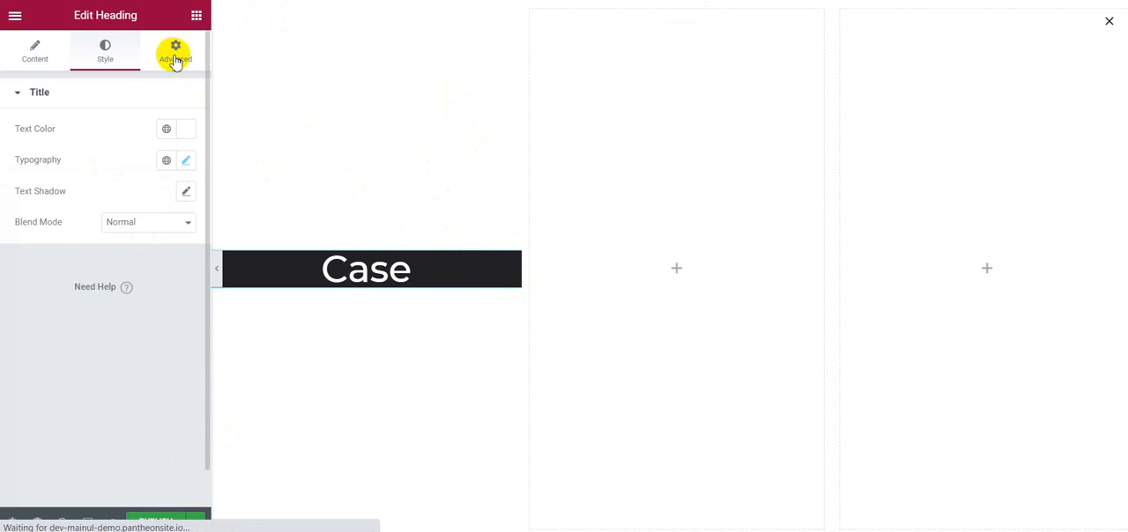
scroll(159, 244, down, 3)
click(442, 276)
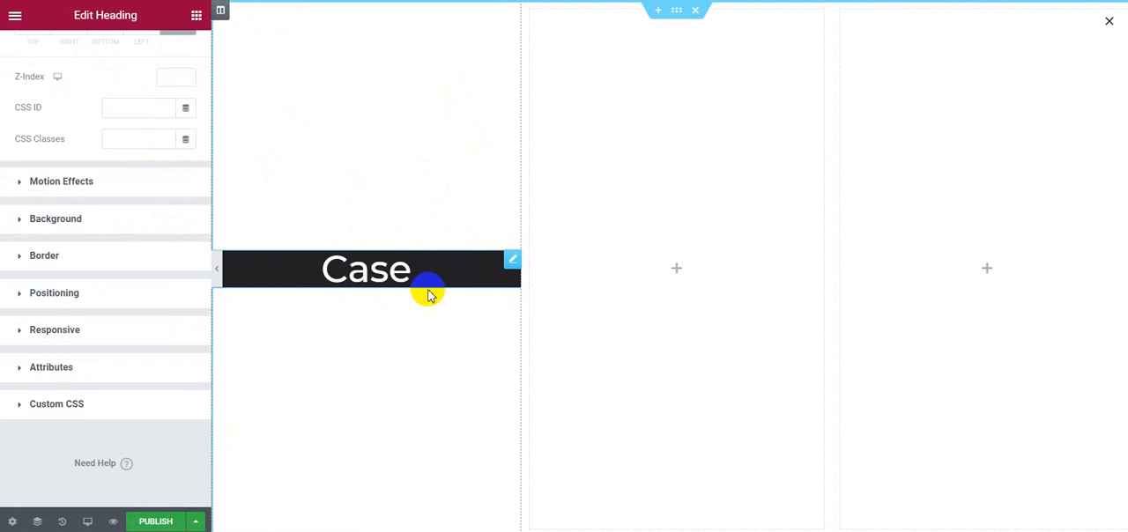
scroll(168, 220, up, 3)
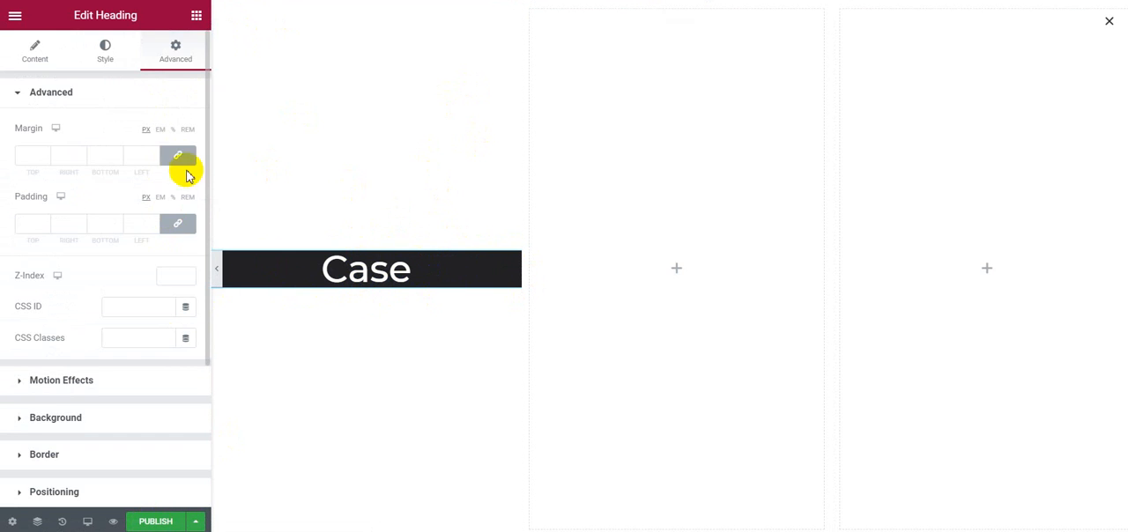
scroll(148, 413, down, 3)
click(145, 405)
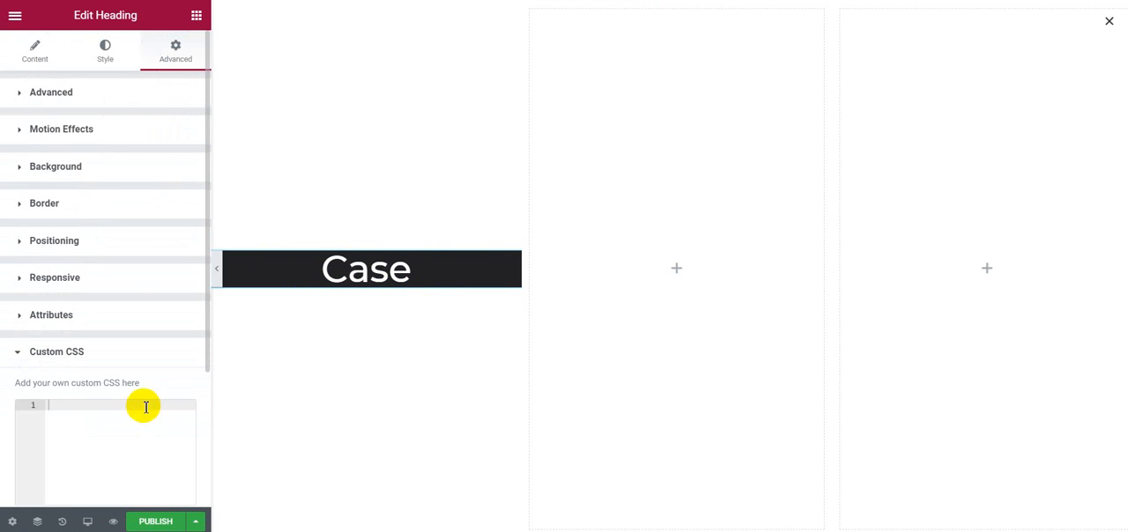
Step: Publish the popup and open the live page to view it
click(151, 521)
click(853, 518)
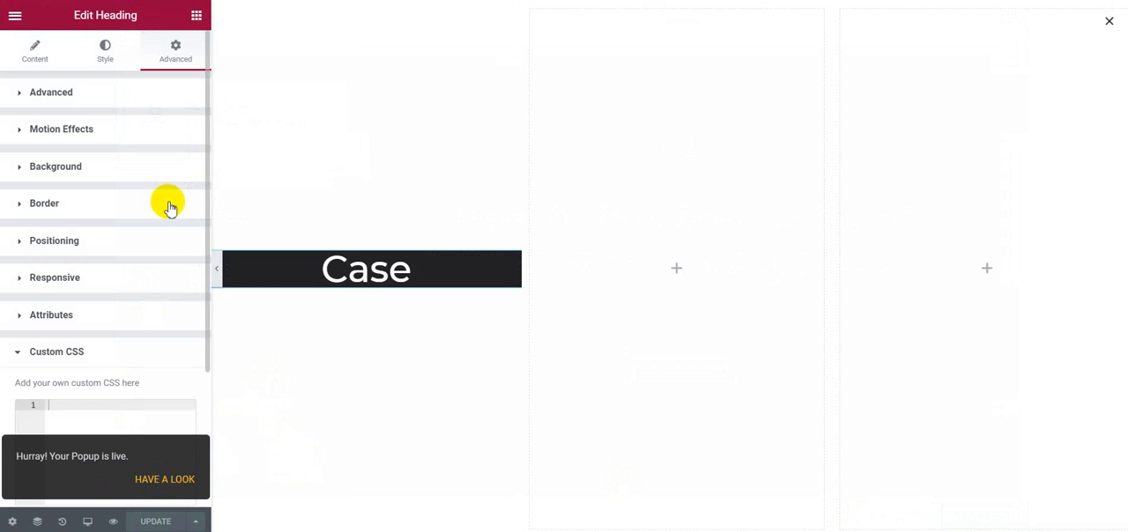
click(118, 521)
click(155, 483)
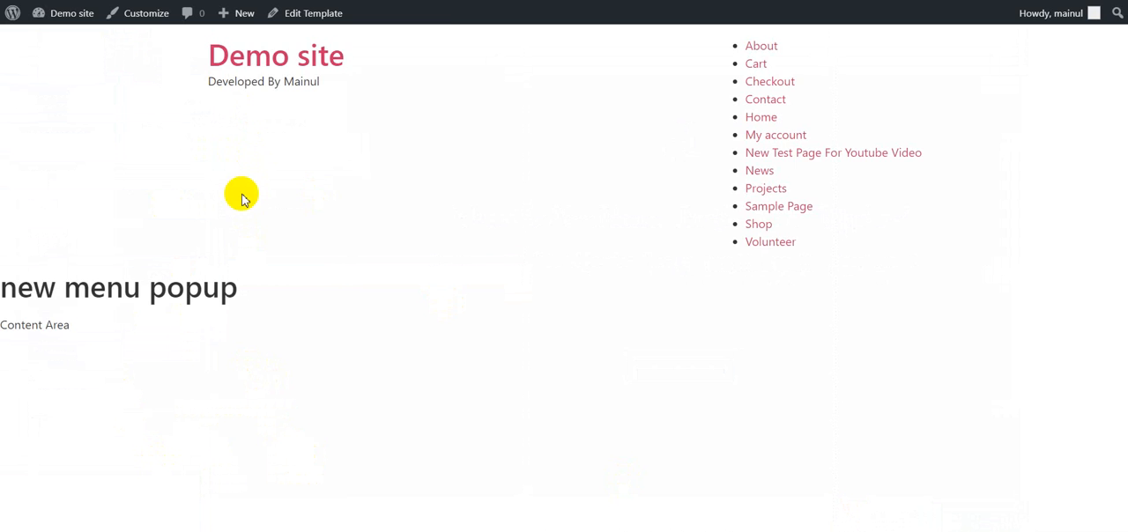
Step: Inspect the Case heading's markup on the live page and copy the class name elementor-widget-container from its wrapper div
right_click(257, 297)
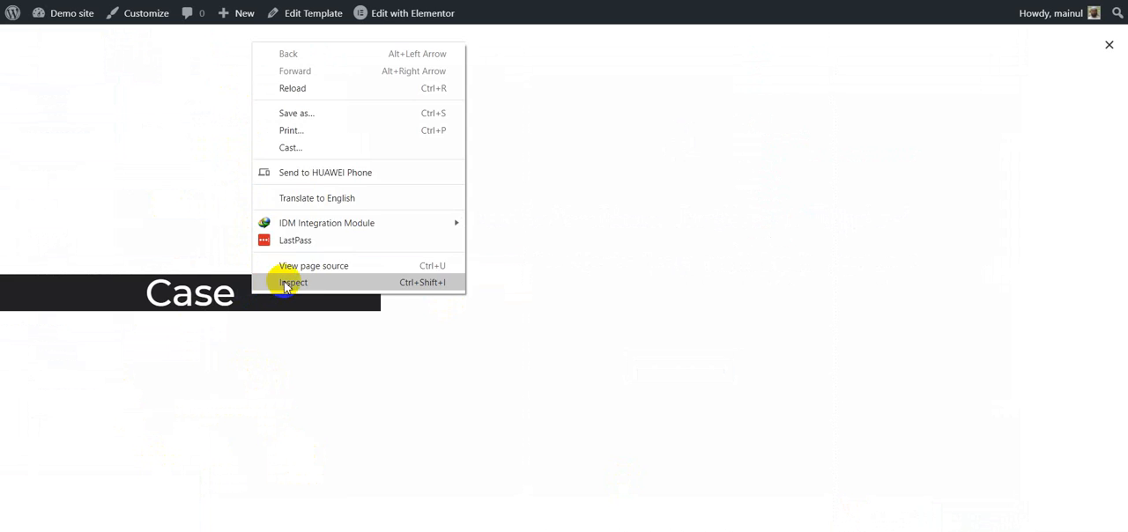
click(285, 284)
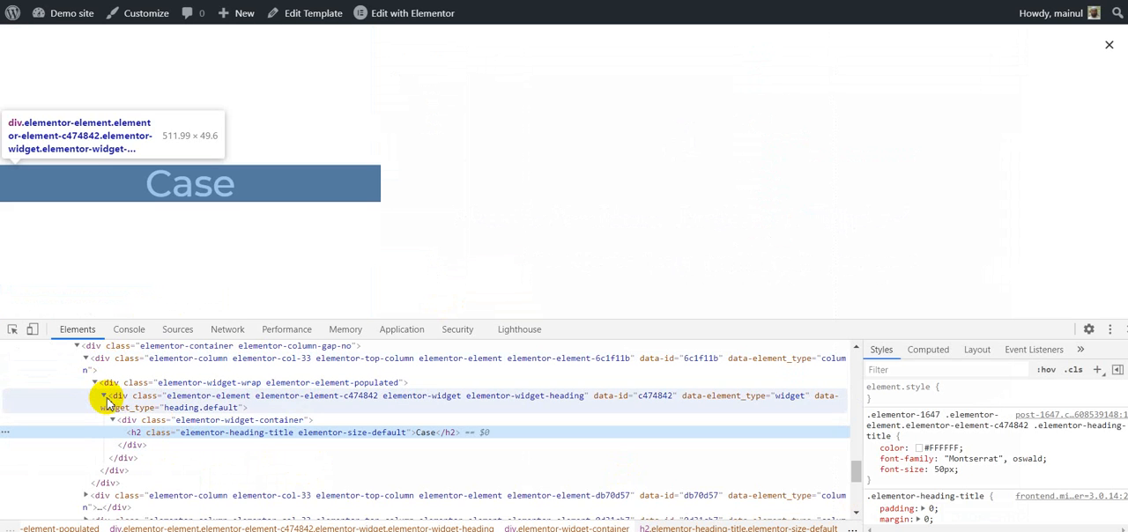
click(104, 398)
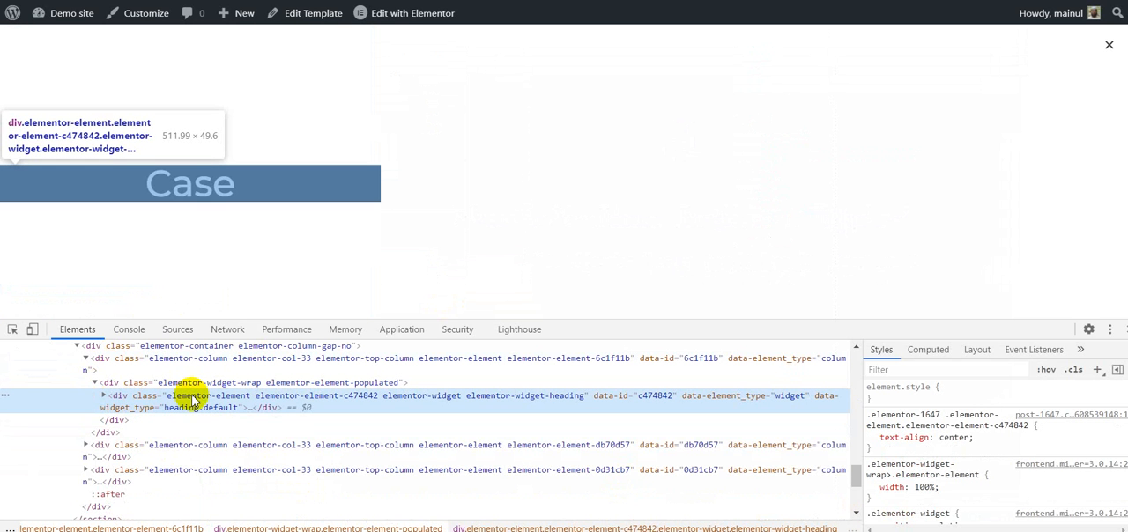
click(105, 396)
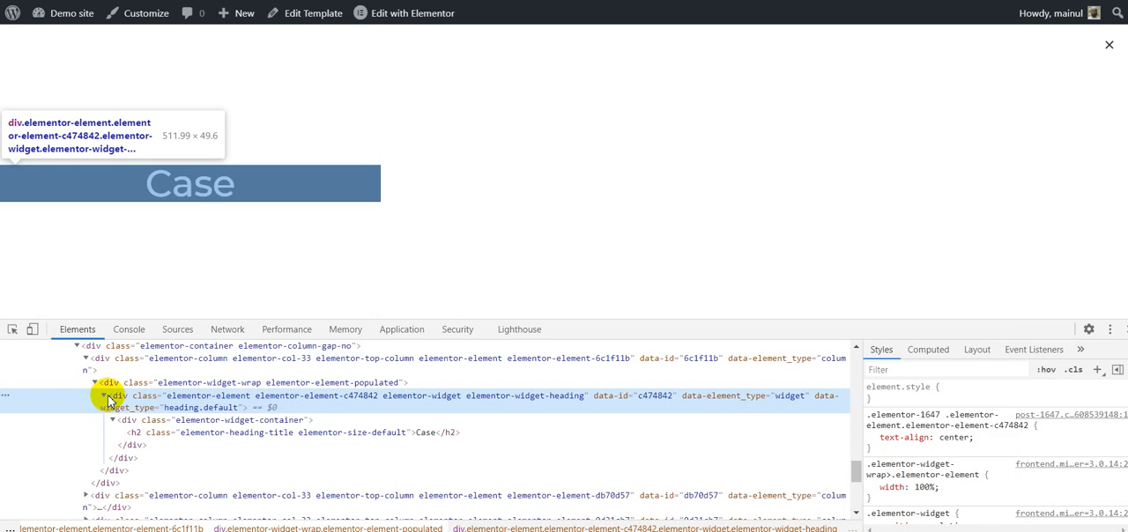
click(205, 423)
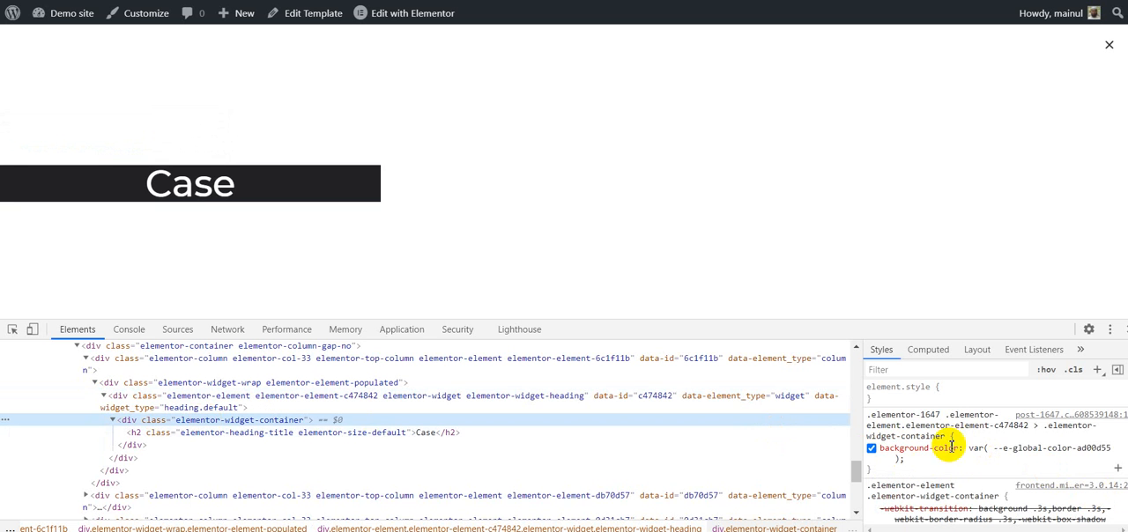
double_click(249, 423)
key(ctrl+c)
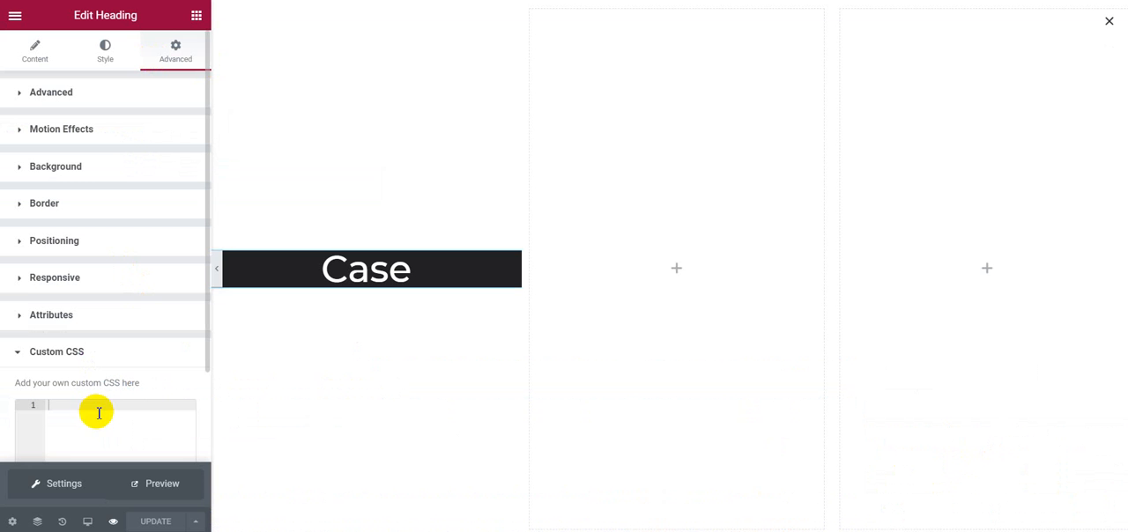
Step: Enter the selector "selector .elementor-widget-container" in the Case heading's custom CSS, pasting the copied class name
click(97, 407)
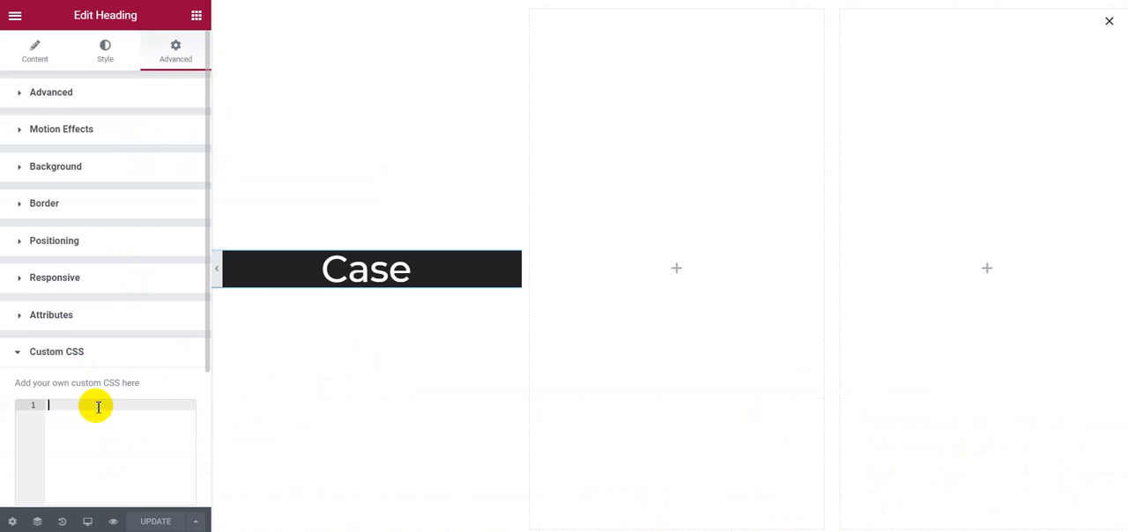
text(selector)
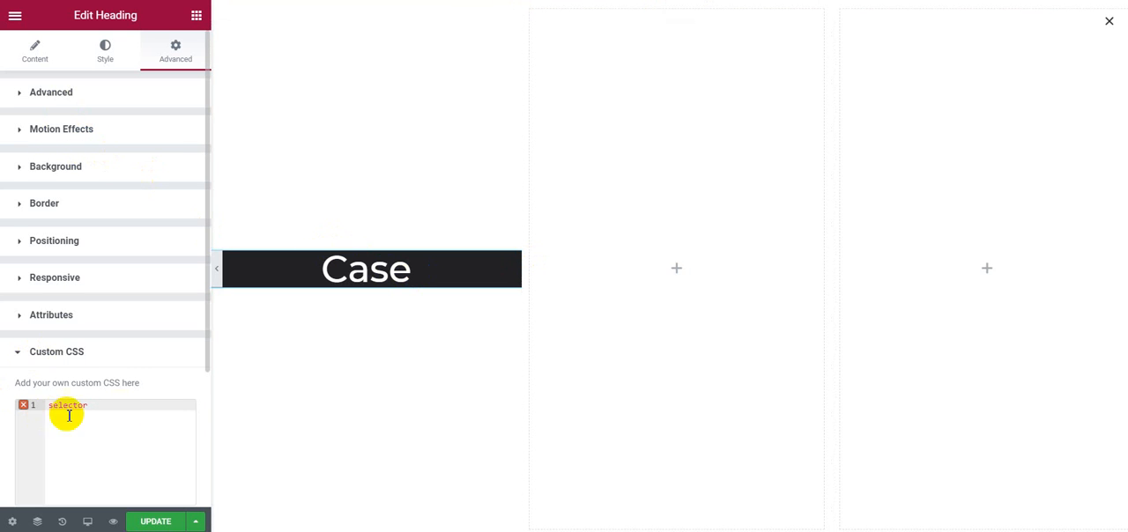
key(ctrl+v)
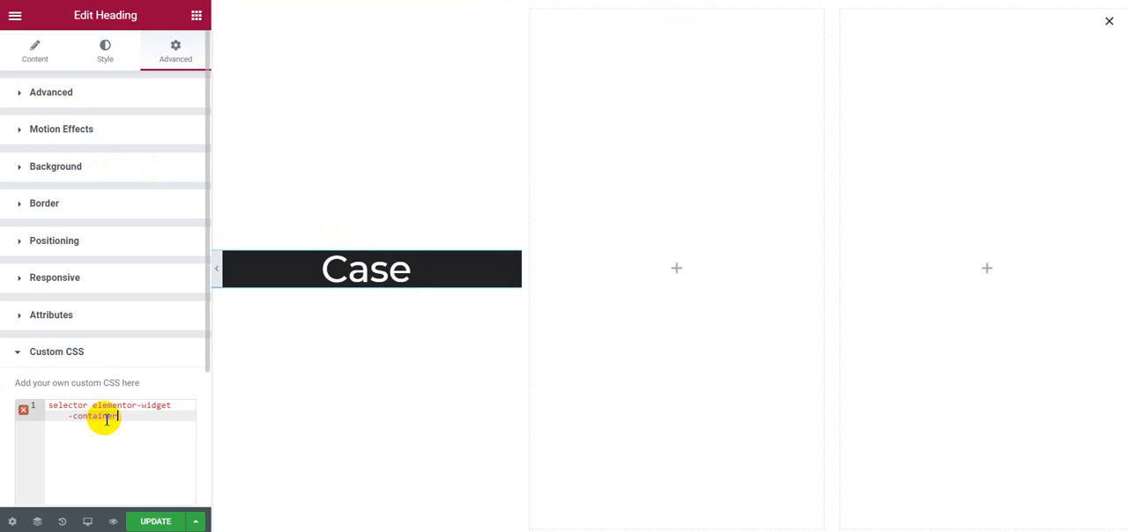
click(91, 407)
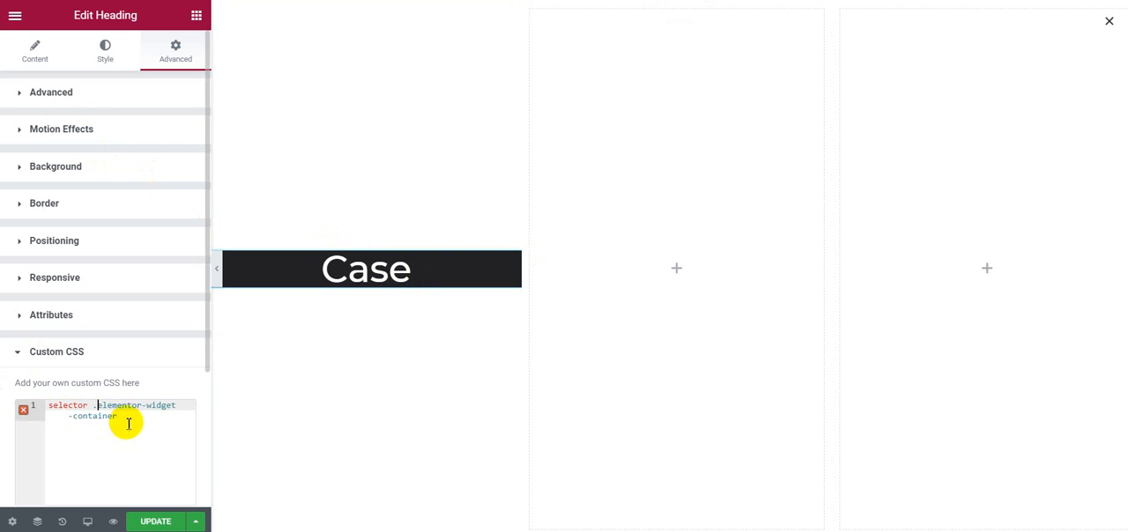
text(.)
click(129, 420)
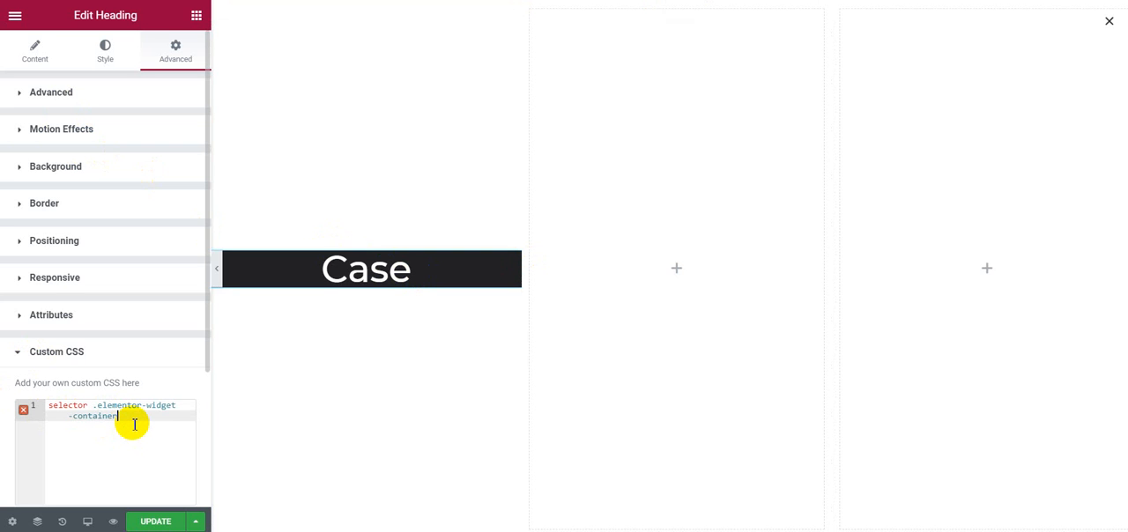
Step: Add a declaration block to the container selector with min-height: 100vh;
text({)
key(Return)
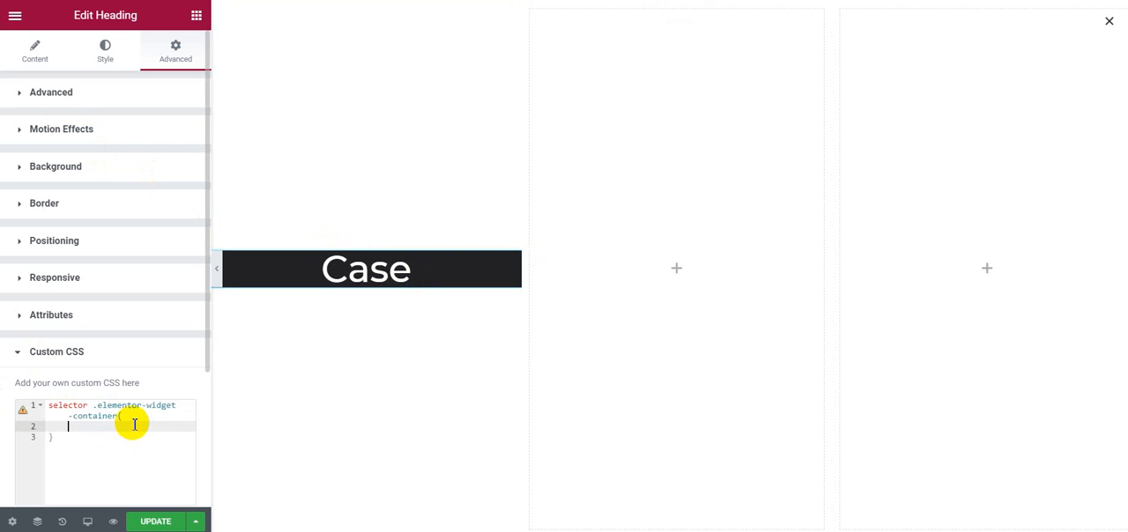
text(mi)
key(Return)
text(100vh;)
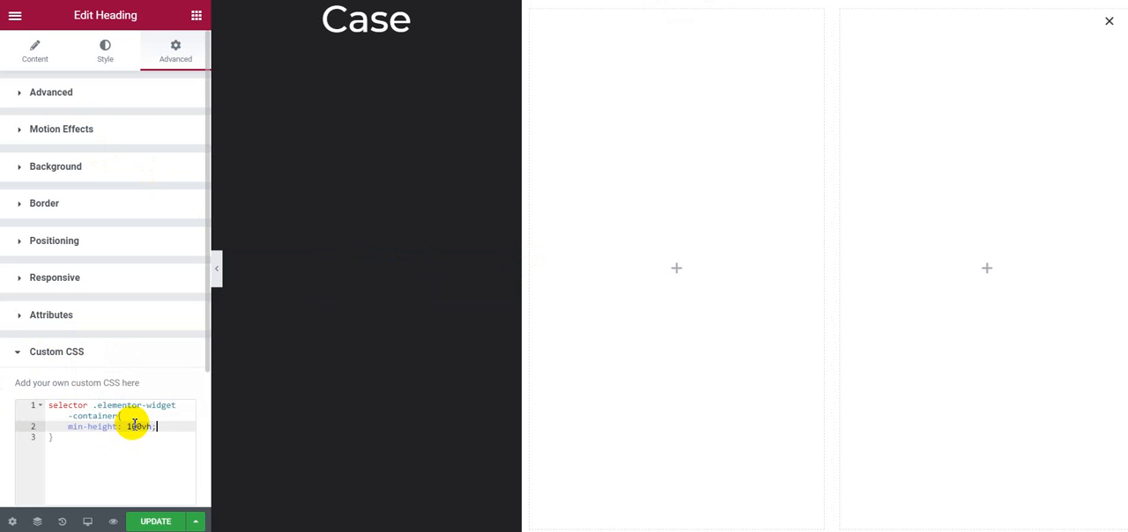
Step: Add display: flex; on a new line of the container rule in the Case heading's custom CSS
key(Return)
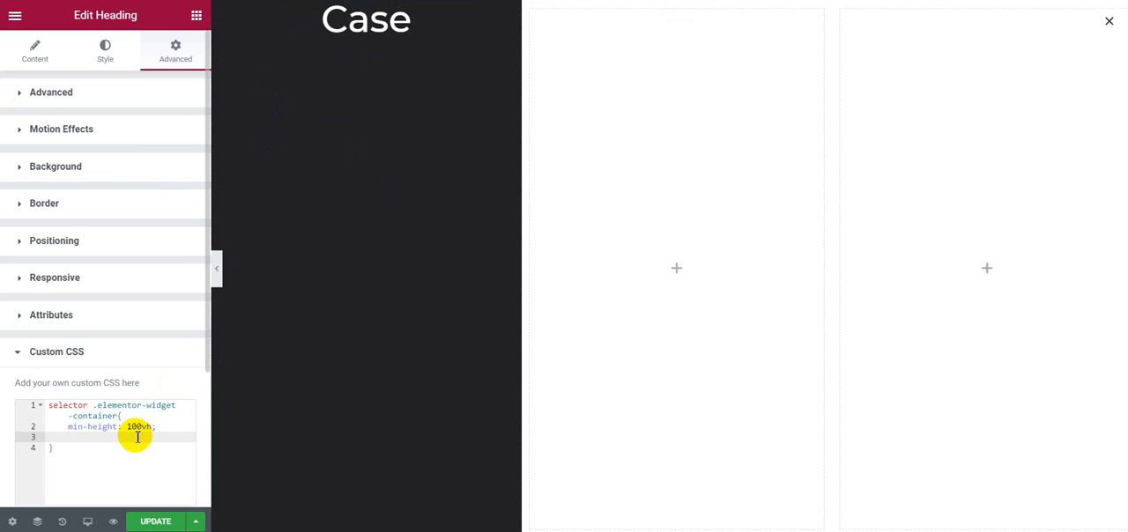
text(d)
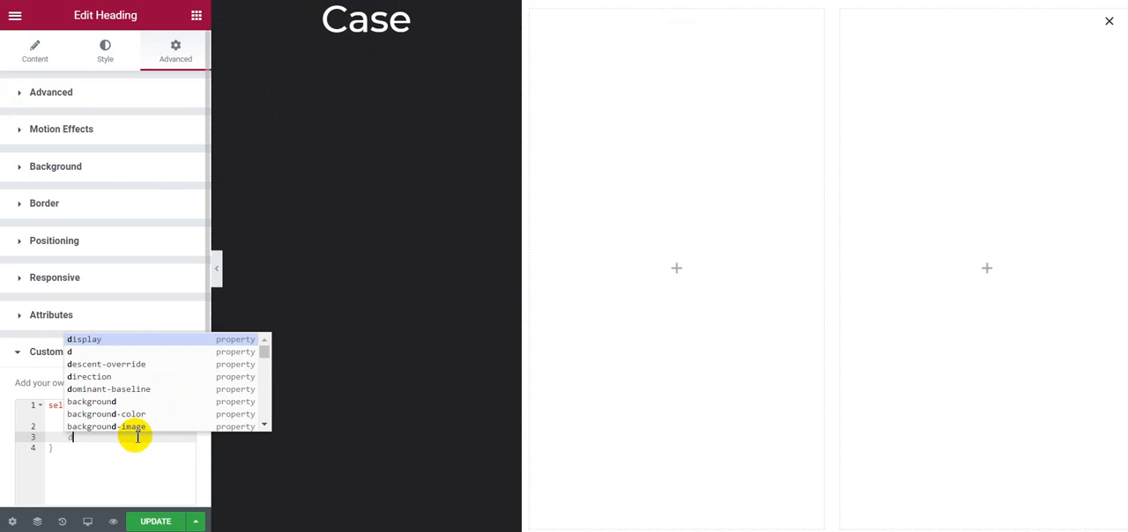
text(isplay: )
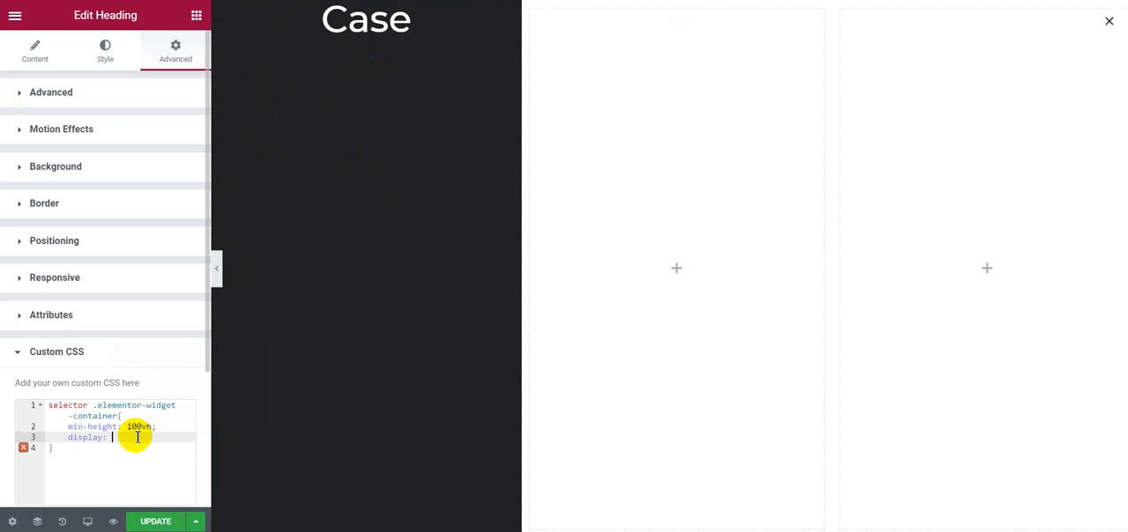
text(flex)
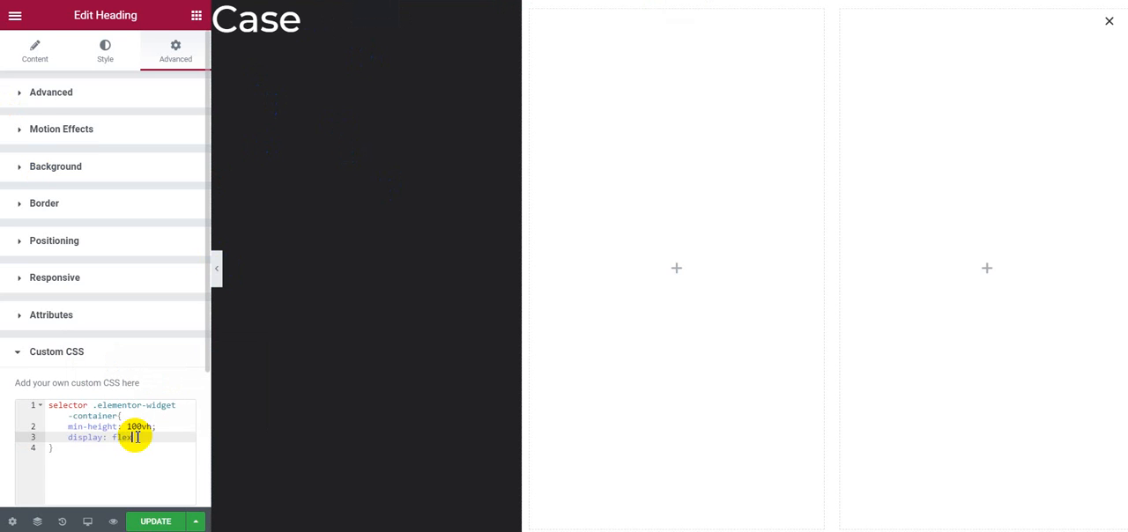
text(;)
Step: Add justify-content: center; on a new line of the container rule in the Case heading's custom CSS
key(Return)
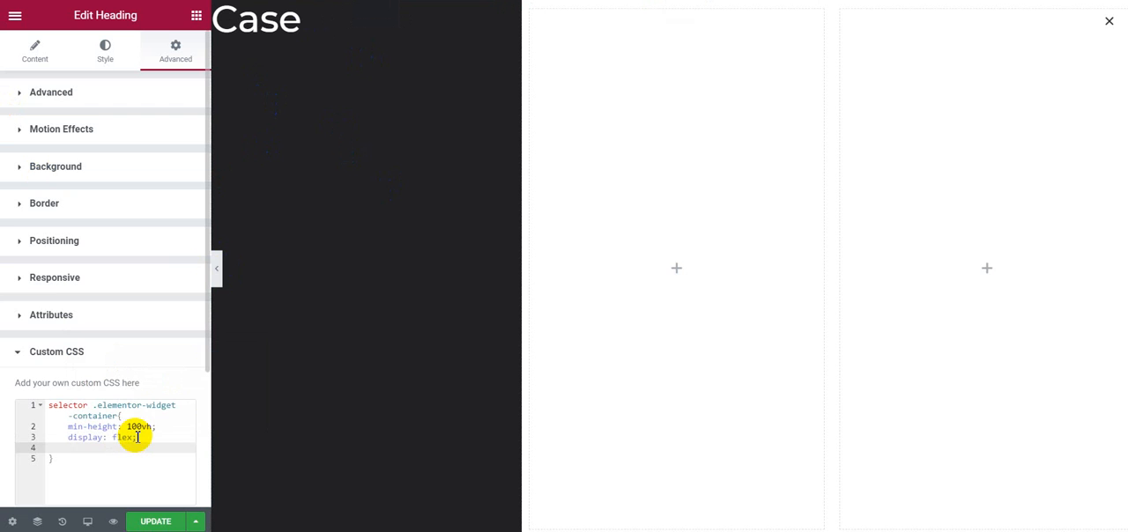
text(ju)
key(Return)
text(ce)
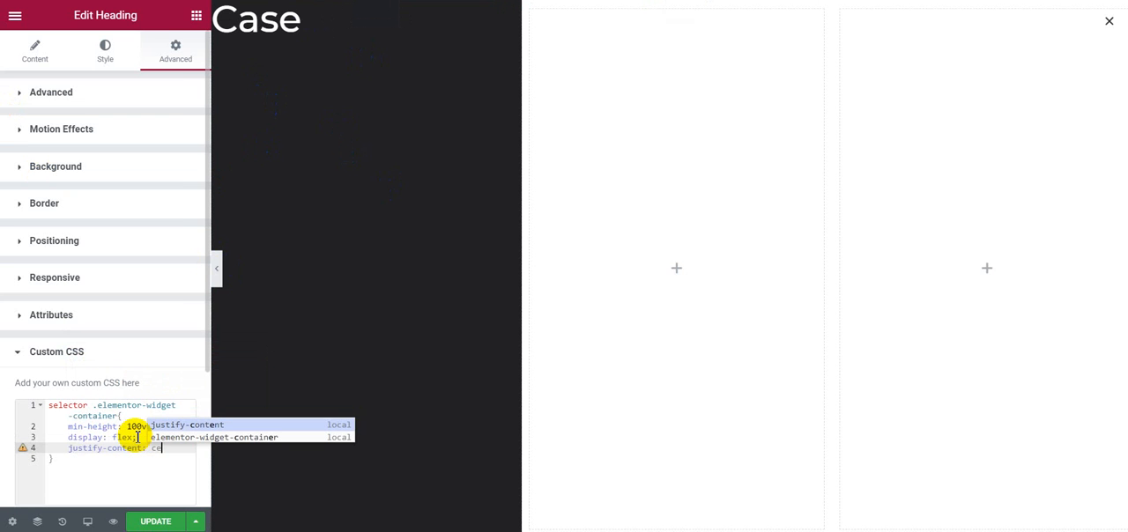
text(nter)
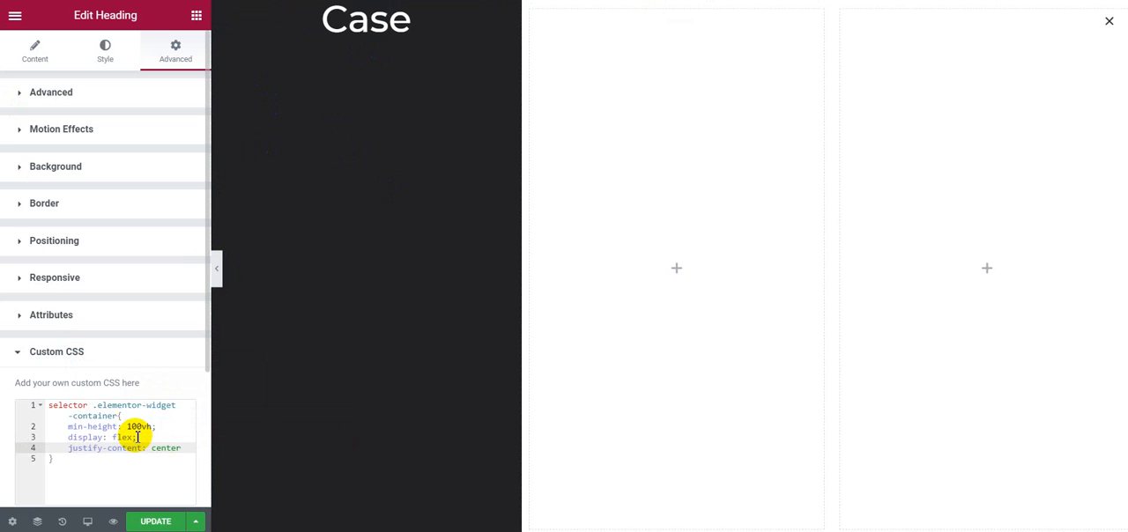
text(;)
Step: Add align-items: center; to the Case heading's container rule and update the popup, dismissing the publish settings
key(Return)
text(al)
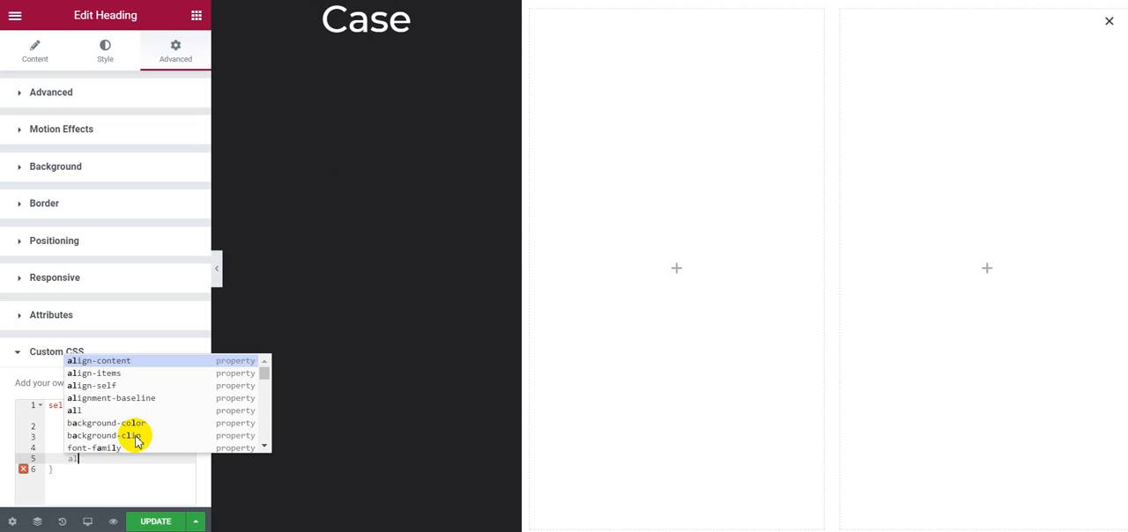
text(i)
key(Down)
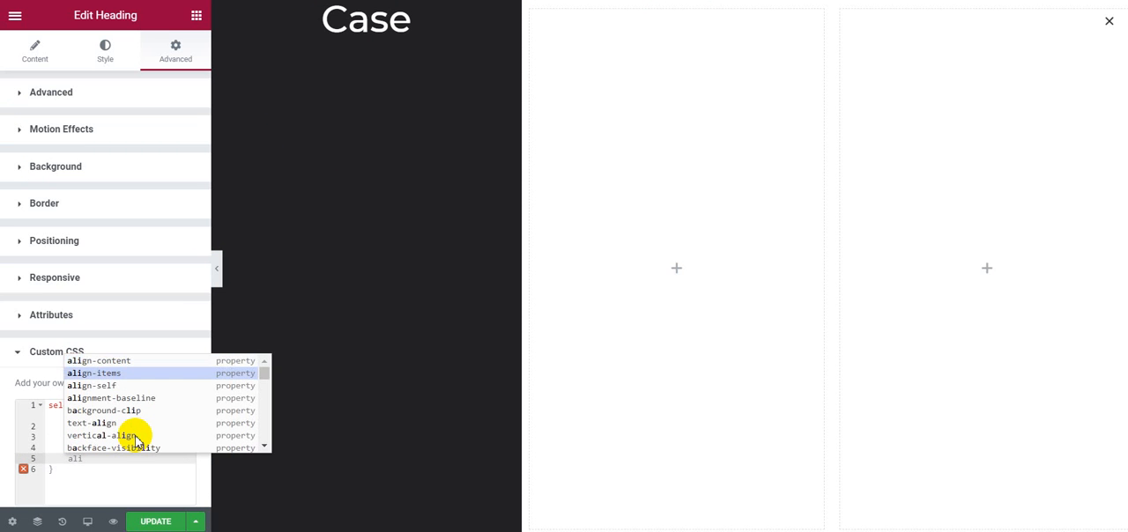
key(Return)
text(ce)
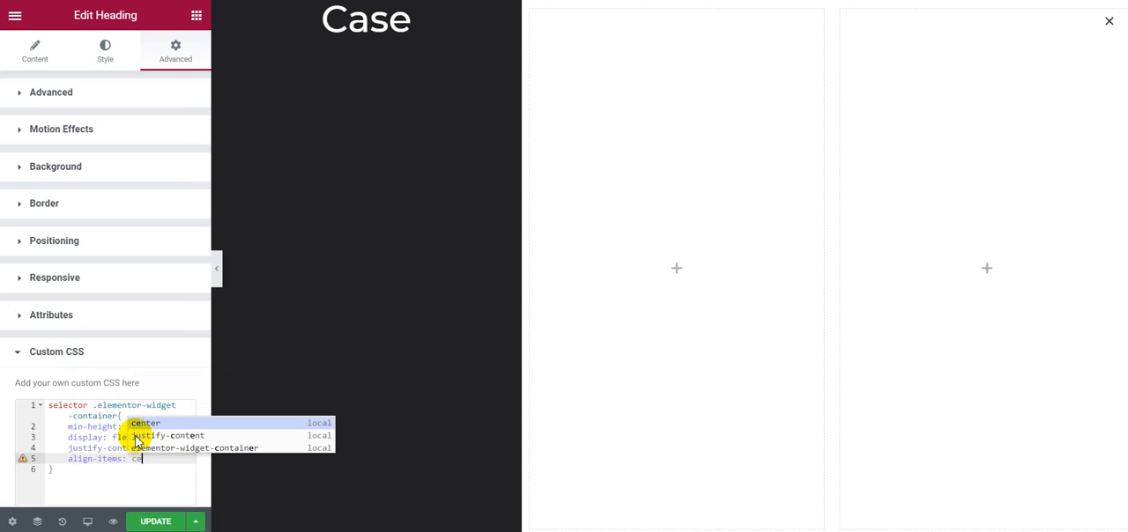
key(Return)
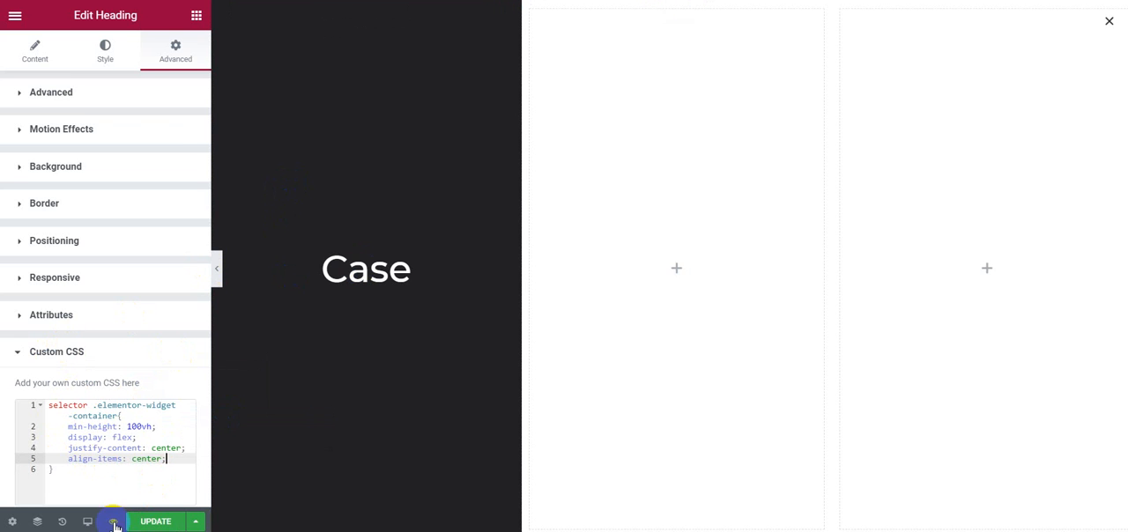
click(143, 518)
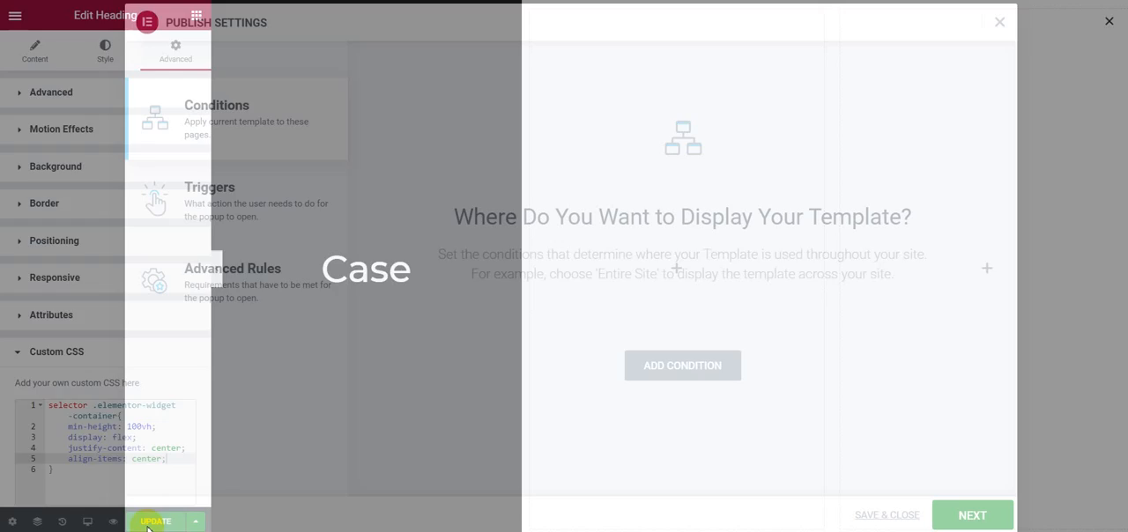
click(999, 22)
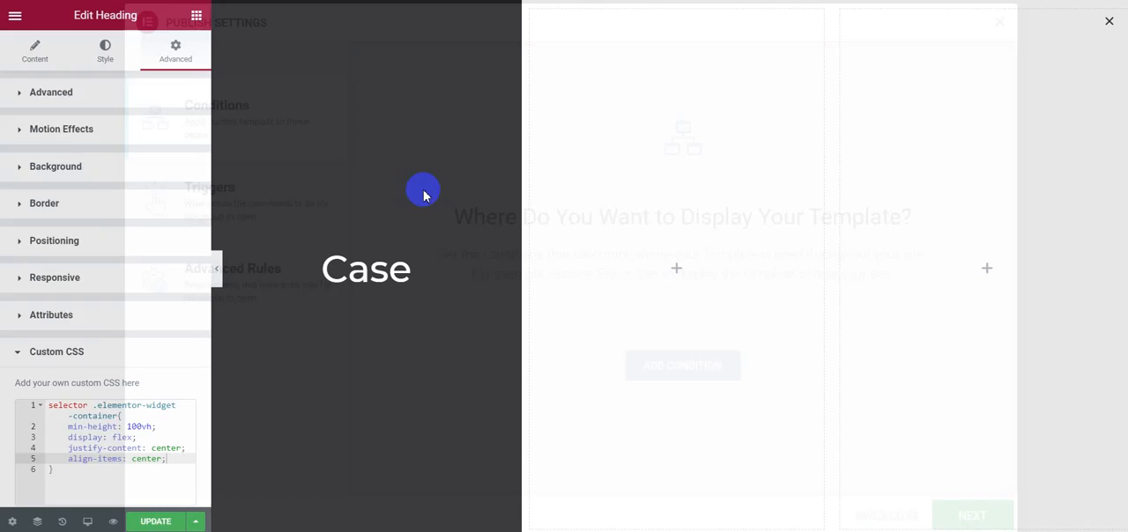
Step: Copy the Case heading into the second and third columns, and retitle the middle copy About
right_click(518, 19)
click(541, 74)
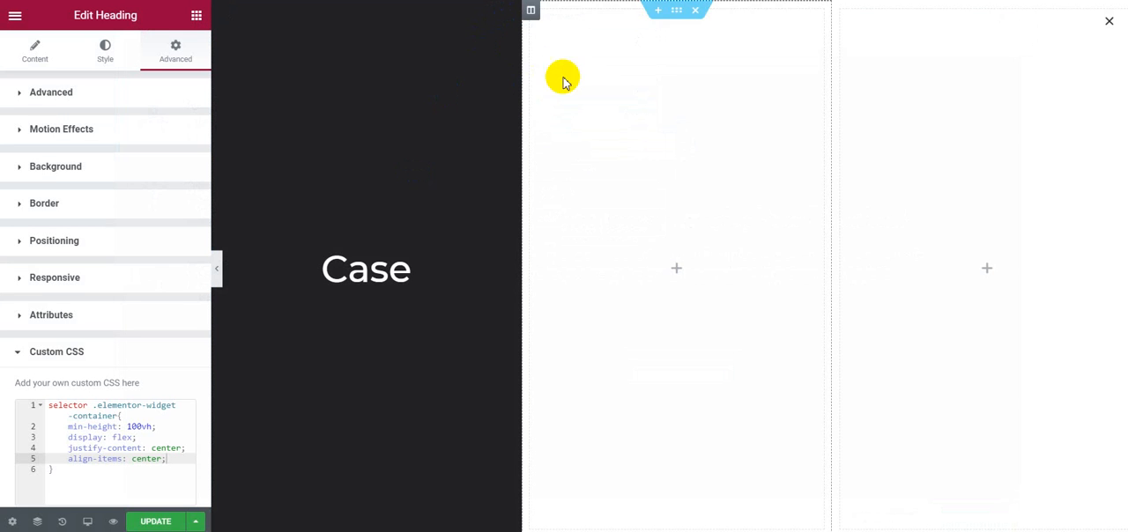
right_click(603, 84)
click(646, 197)
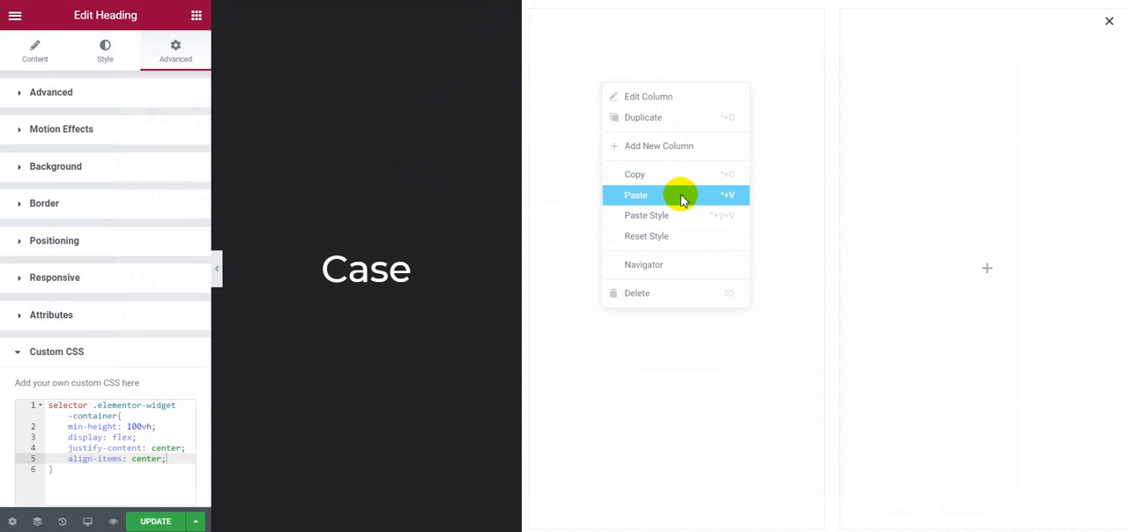
right_click(912, 122)
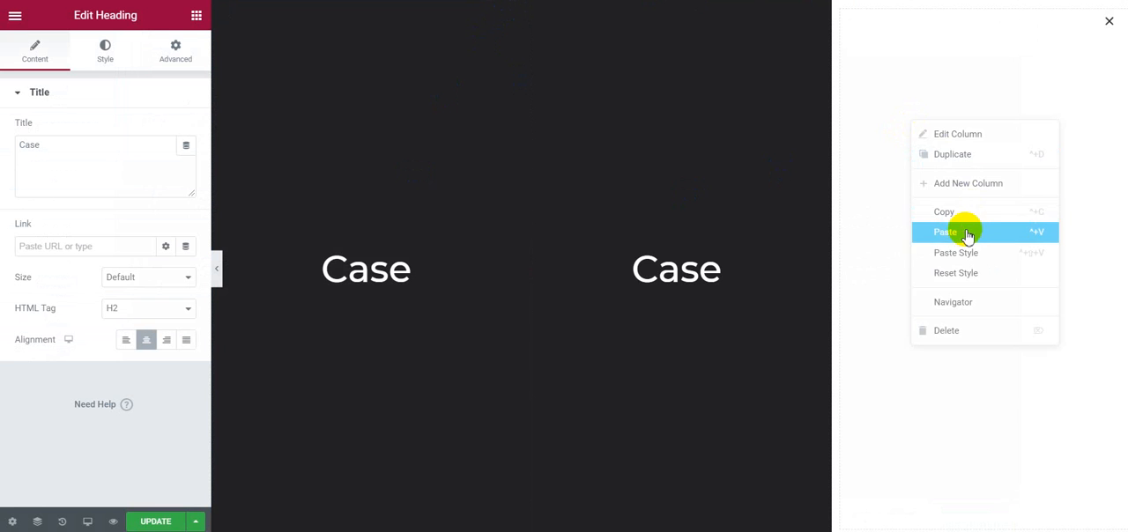
click(966, 235)
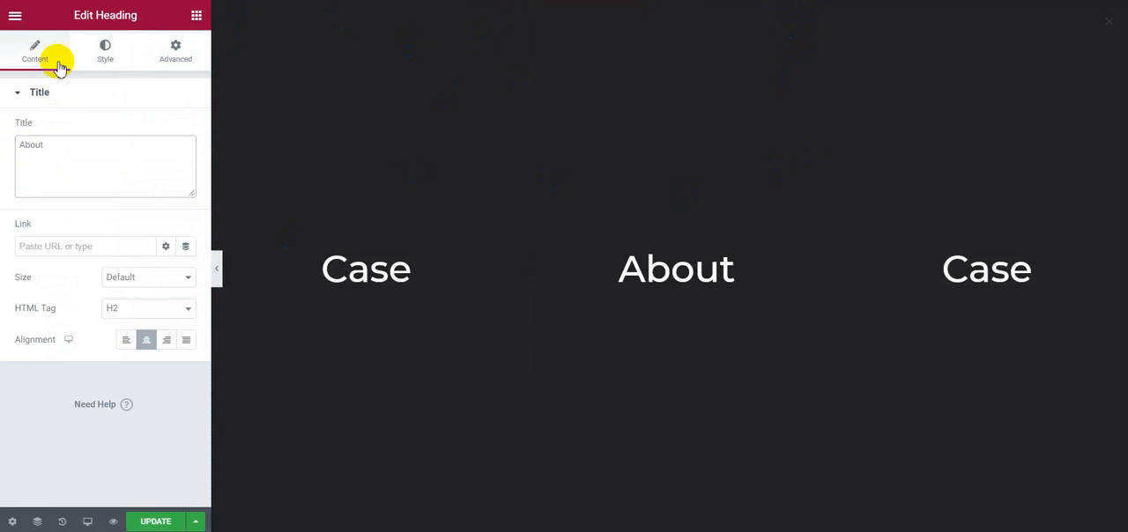
Step: Set the About heading's background to the global color #171719
click(154, 48)
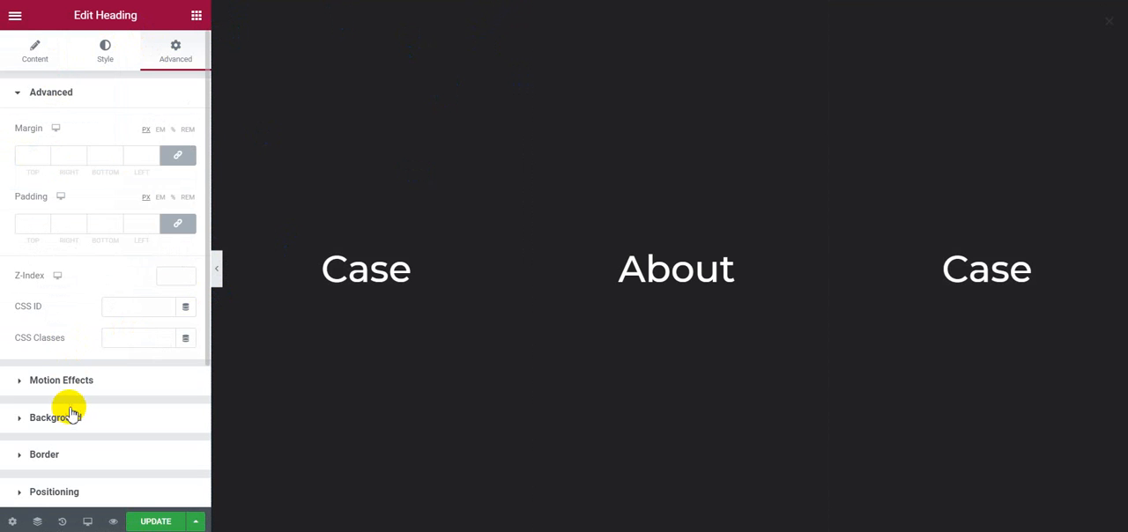
click(70, 412)
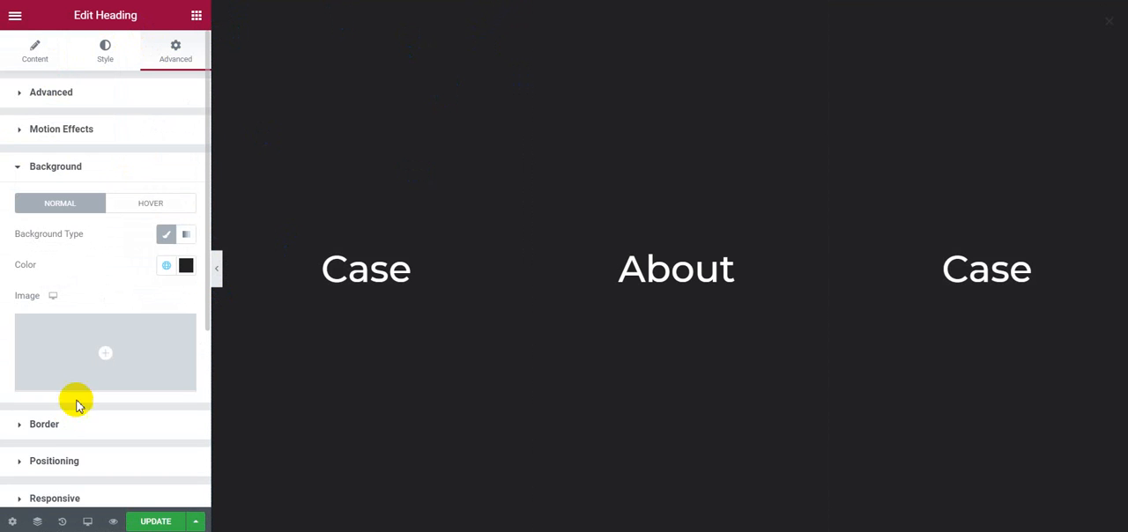
click(166, 263)
scroll(100, 434, down, 5)
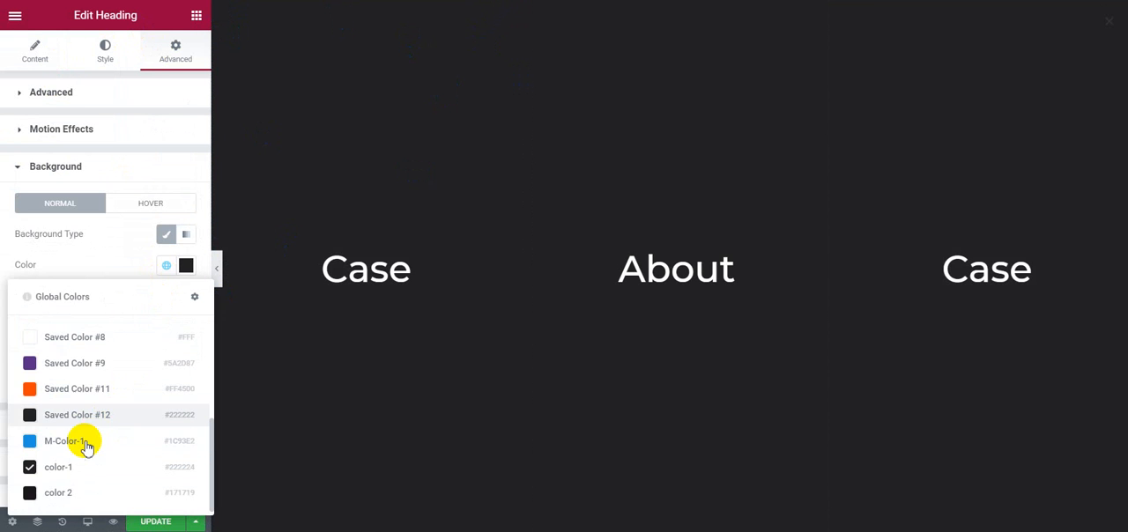
click(59, 493)
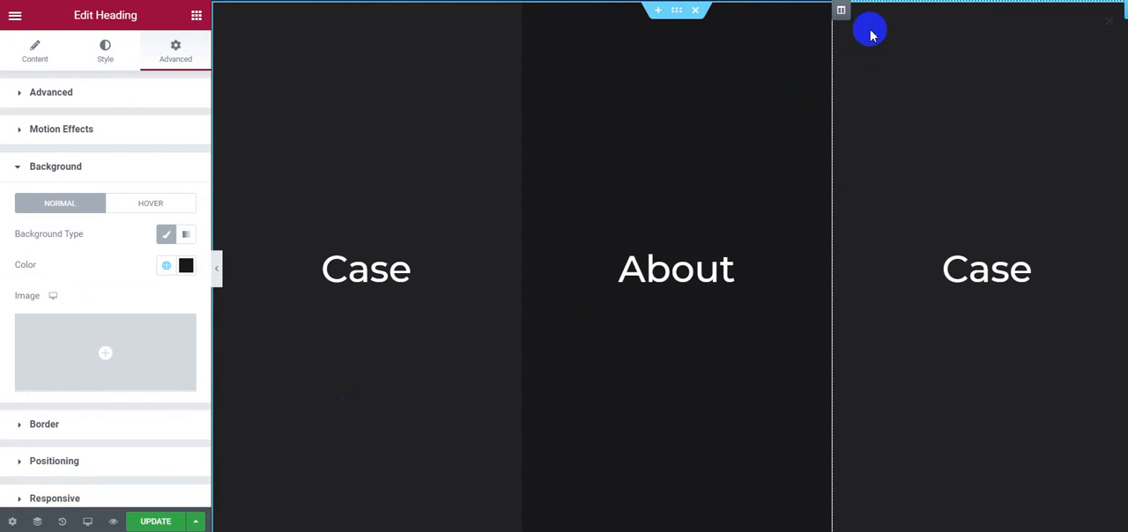
click(697, 155)
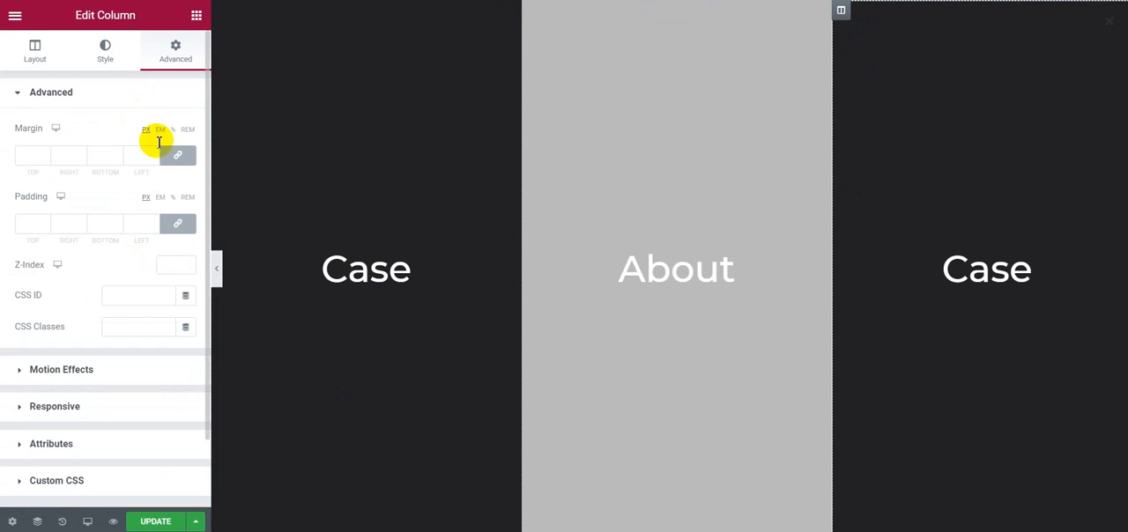
scroll(109, 324, down, 2)
click(82, 404)
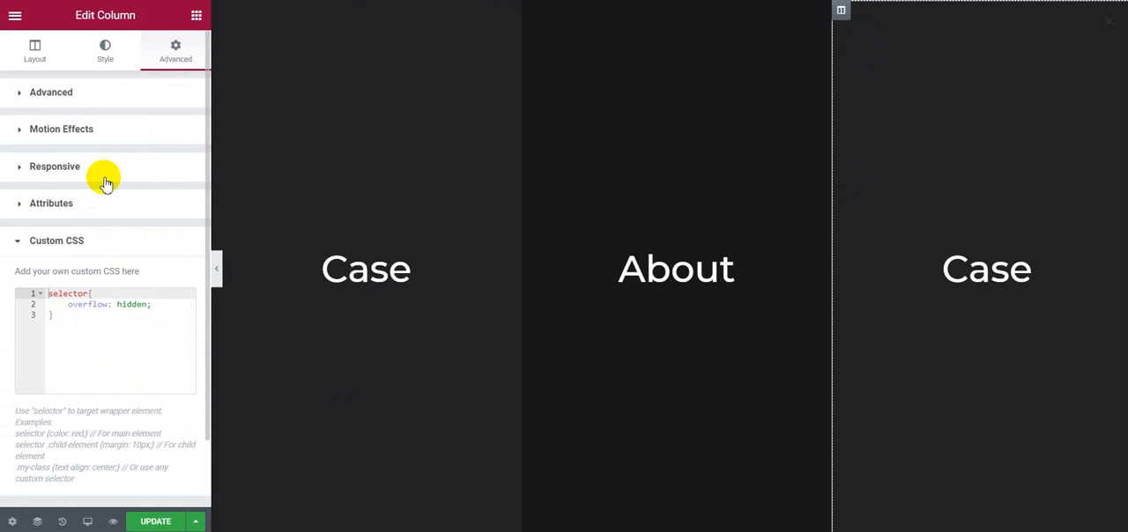
click(101, 130)
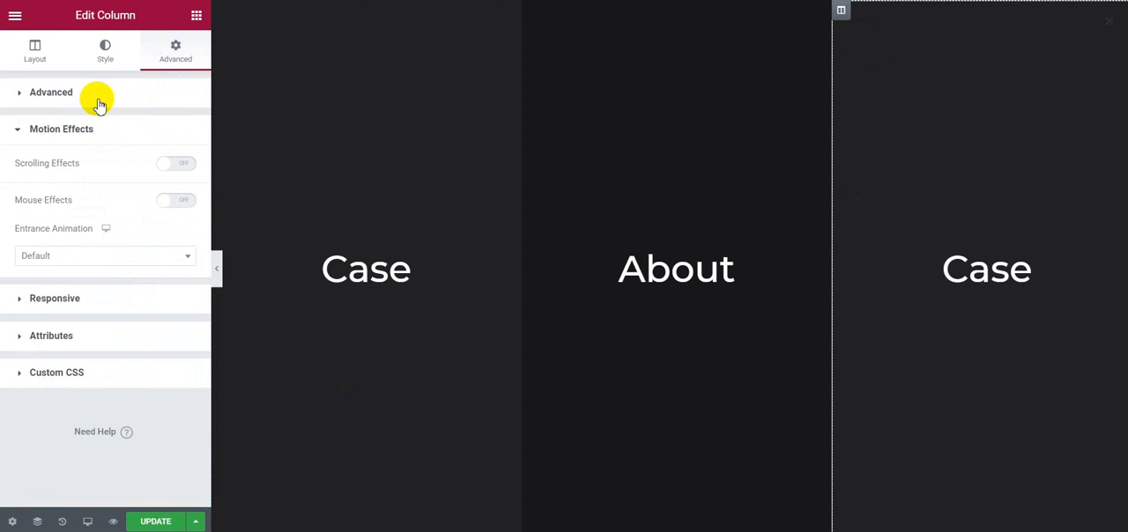
click(99, 93)
scroll(78, 369, down, 1)
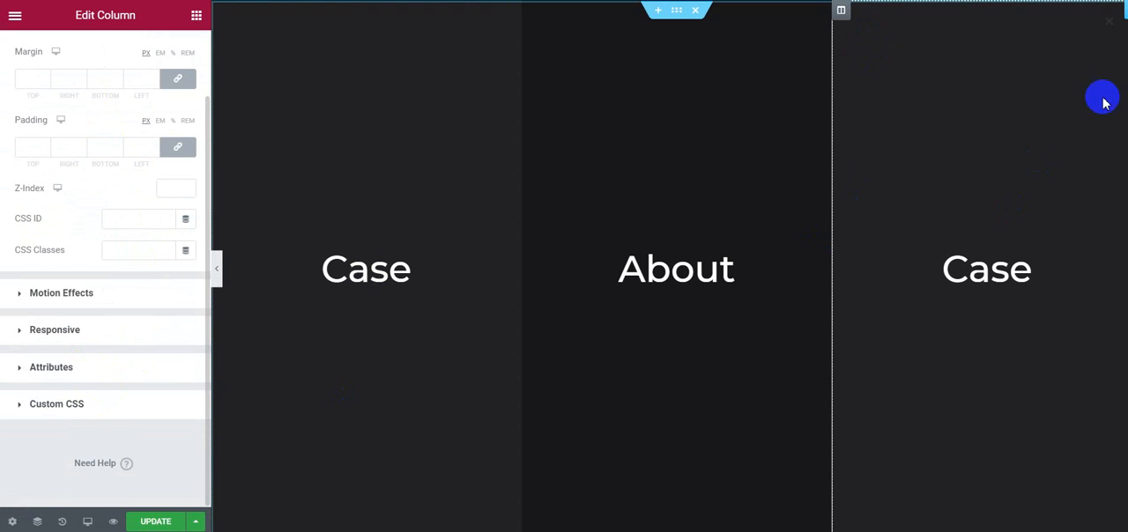
Step: Set the background color of the third column's heading to #000000
click(1010, 79)
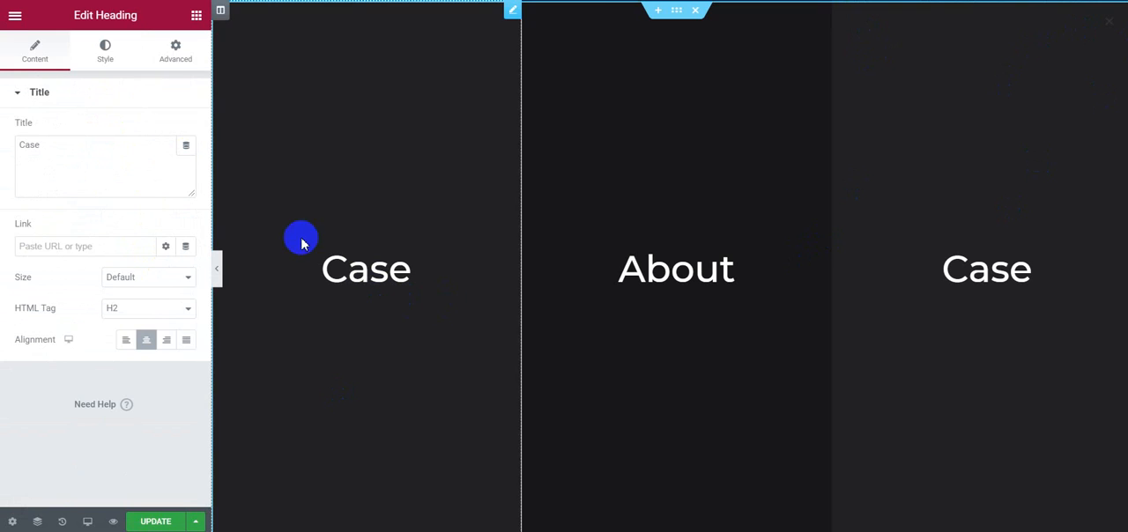
click(163, 54)
scroll(106, 335, down, 1)
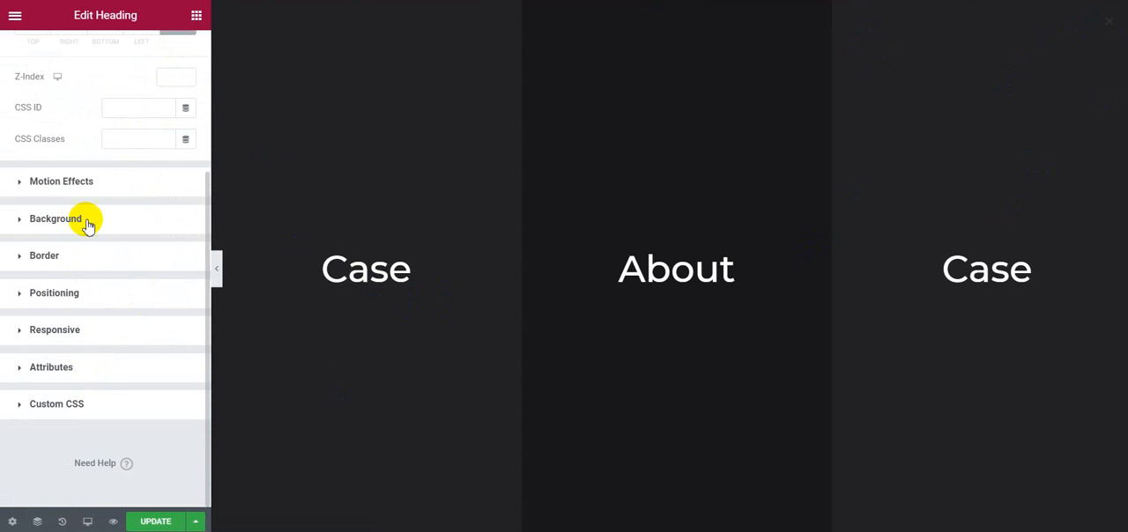
click(165, 231)
click(185, 264)
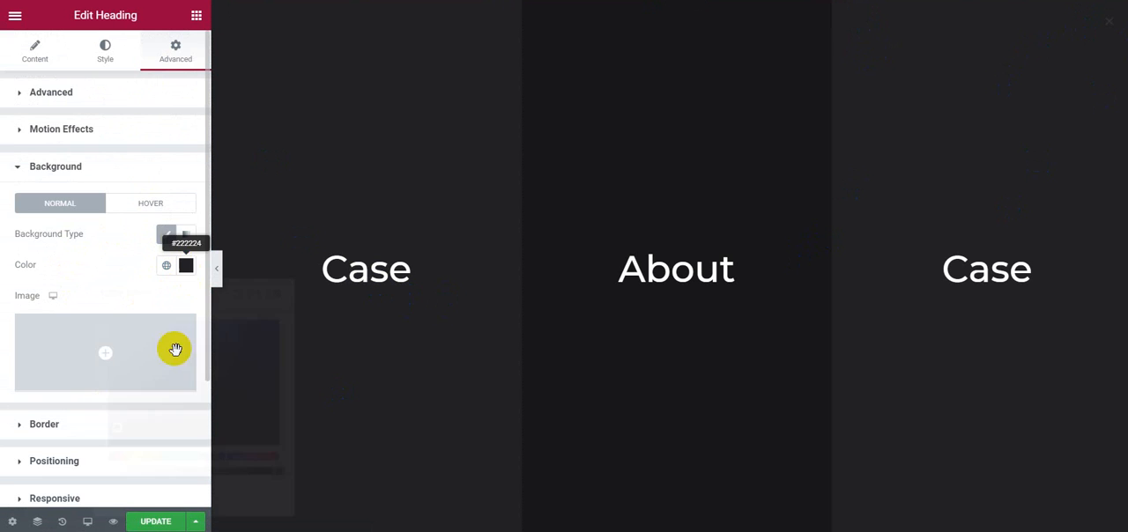
drag(146, 489, 67, 496)
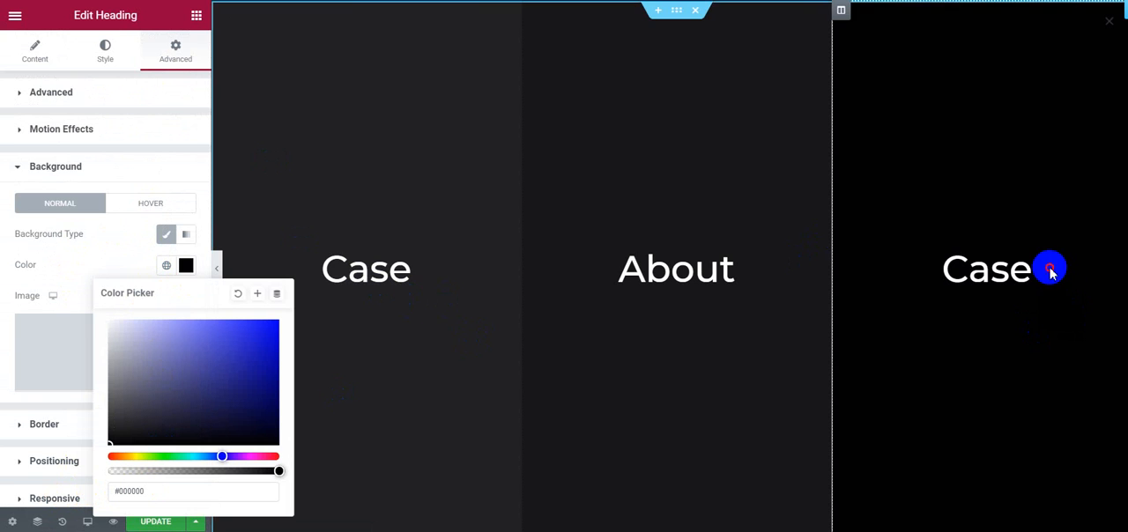
Step: Retitle the third column's heading Contact, then save the popup and close the publish settings
click(47, 59)
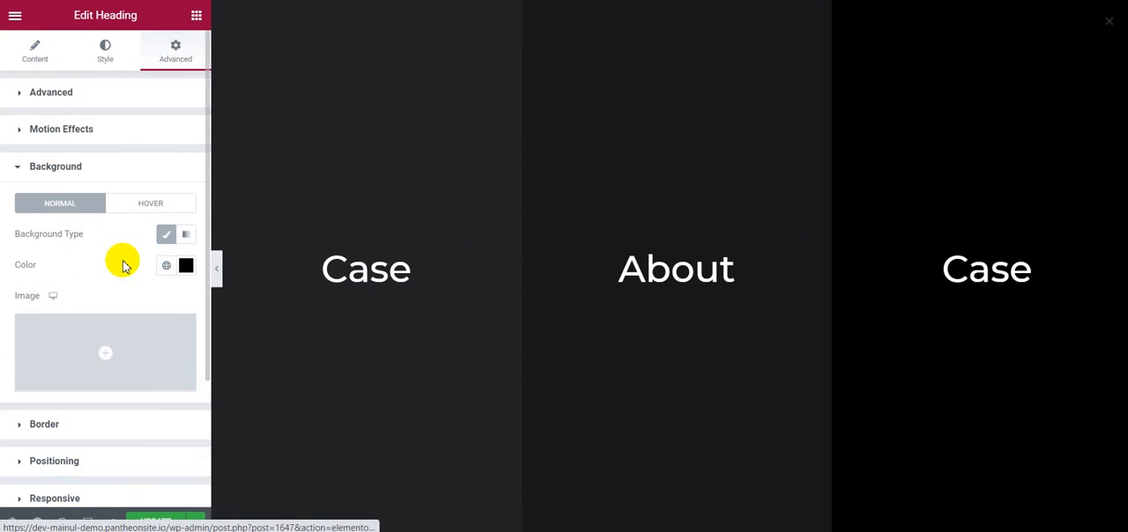
drag(118, 161, 3, 156)
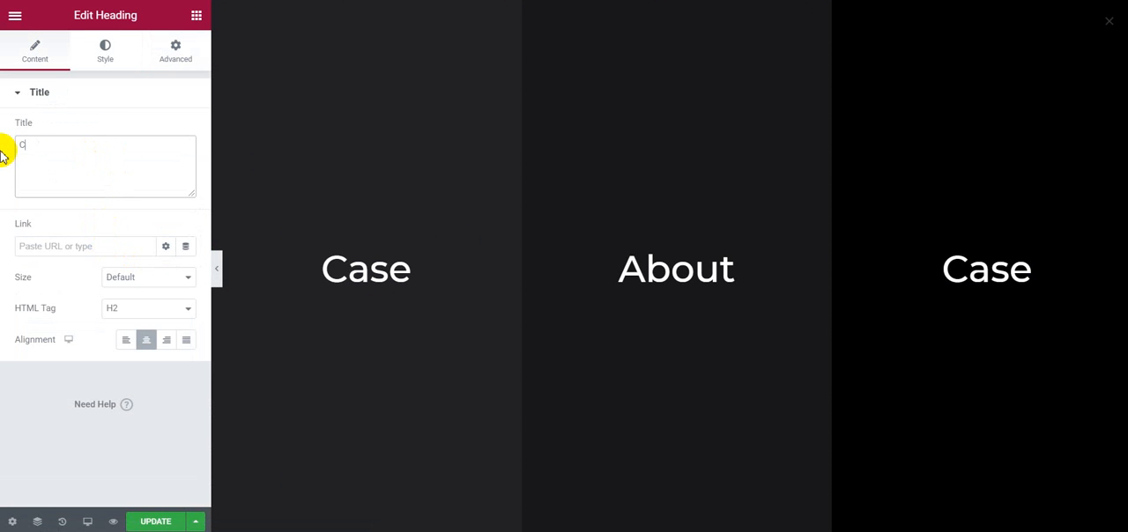
text(Contact)
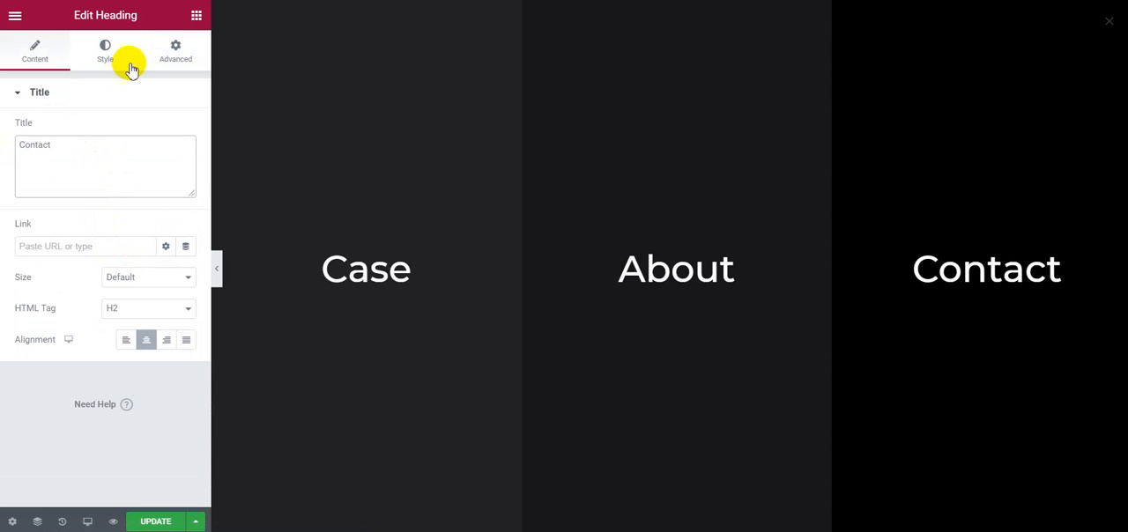
click(135, 523)
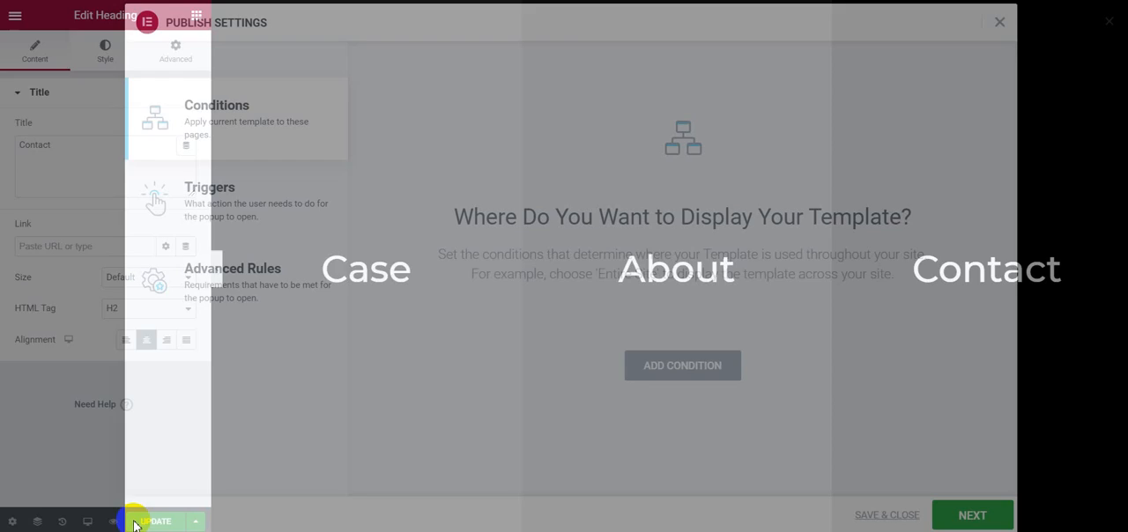
click(886, 516)
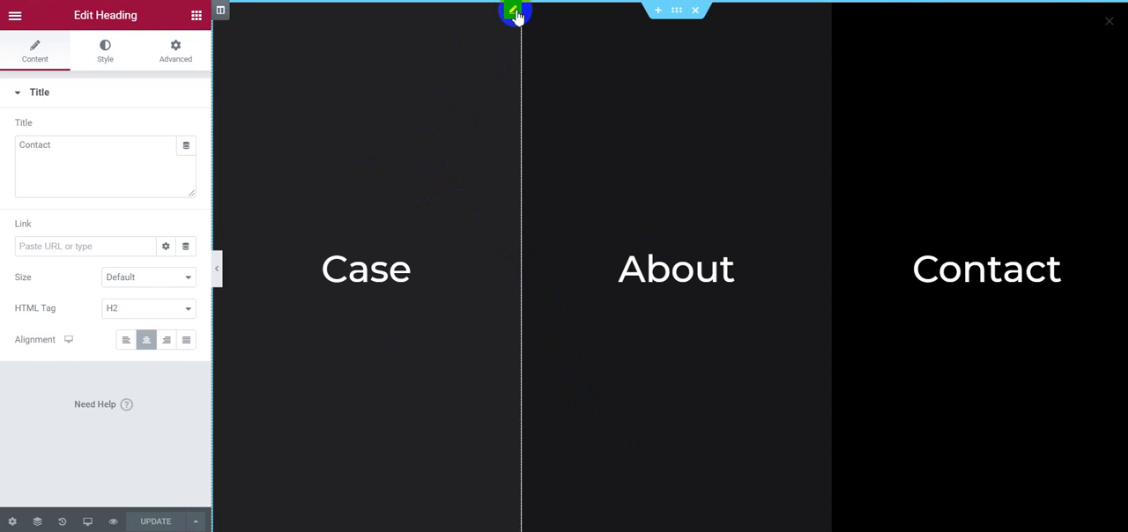
Step: Set the Case heading's entrance animation to Fade In Left
click(175, 51)
scroll(150, 206, down, 3)
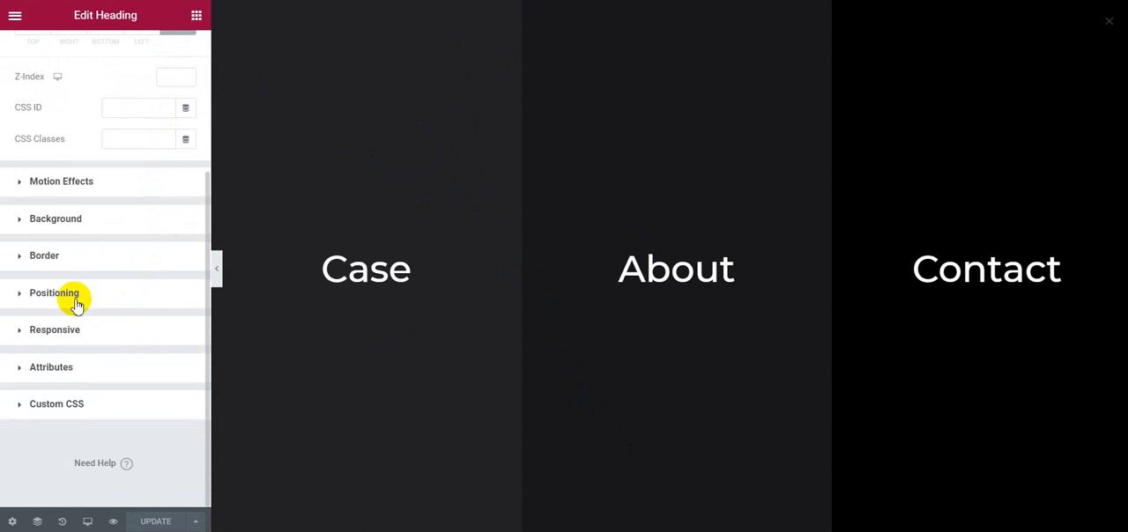
click(62, 183)
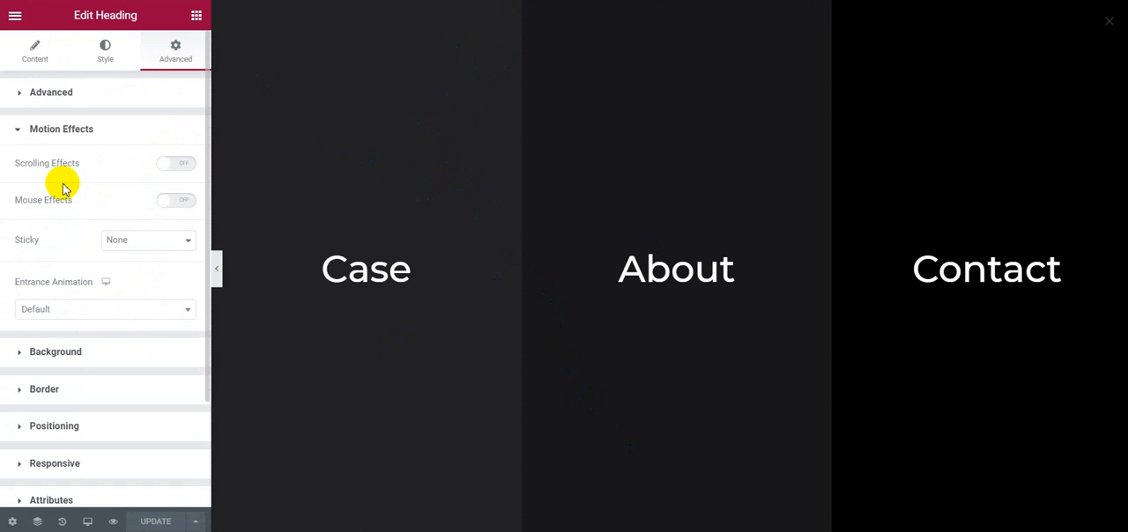
click(77, 310)
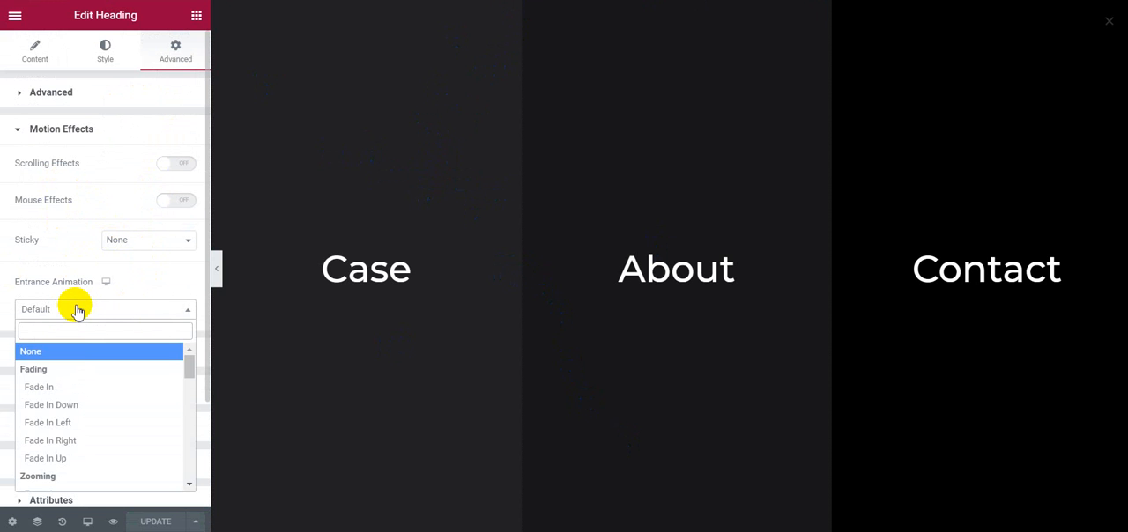
click(78, 423)
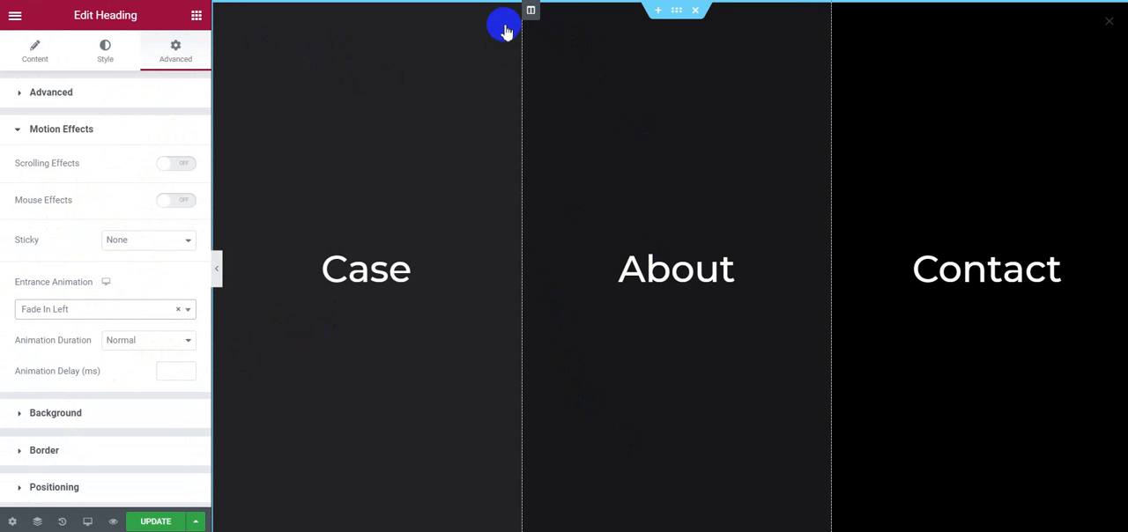
Step: Set the About heading's entrance animation to Fade In Left
click(530, 10)
click(244, 130)
scroll(108, 348, down, 3)
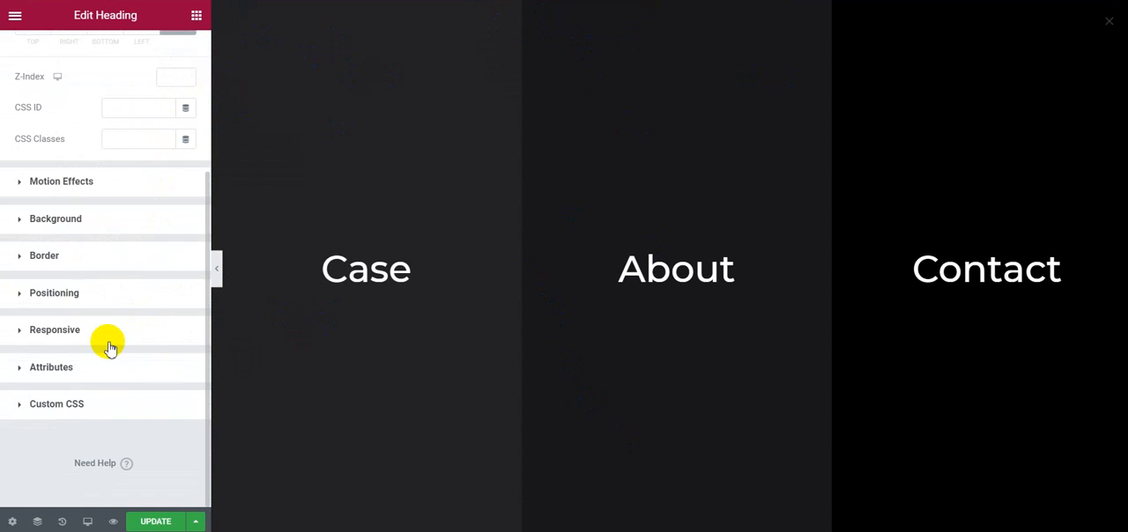
click(89, 183)
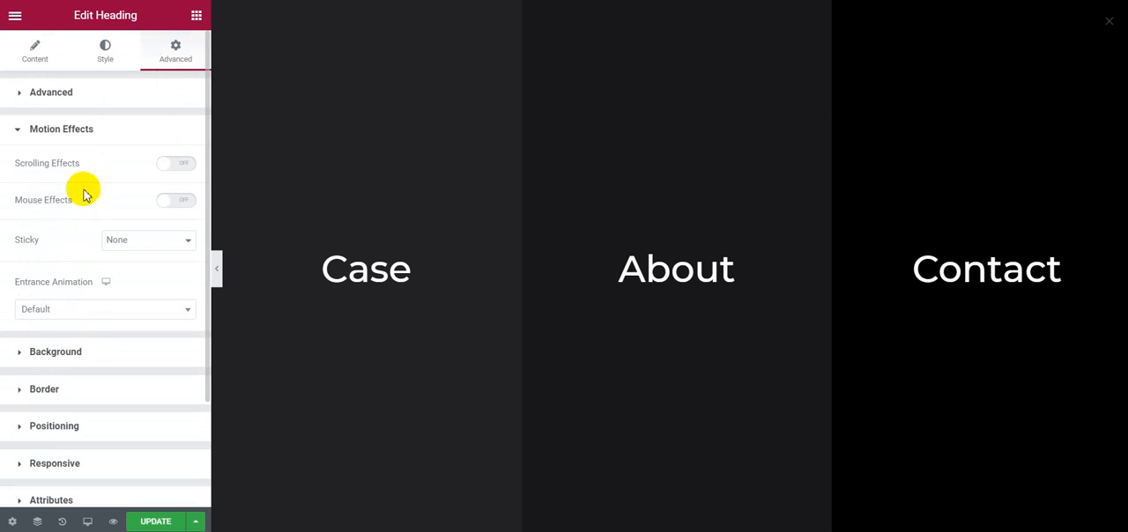
click(101, 309)
click(82, 424)
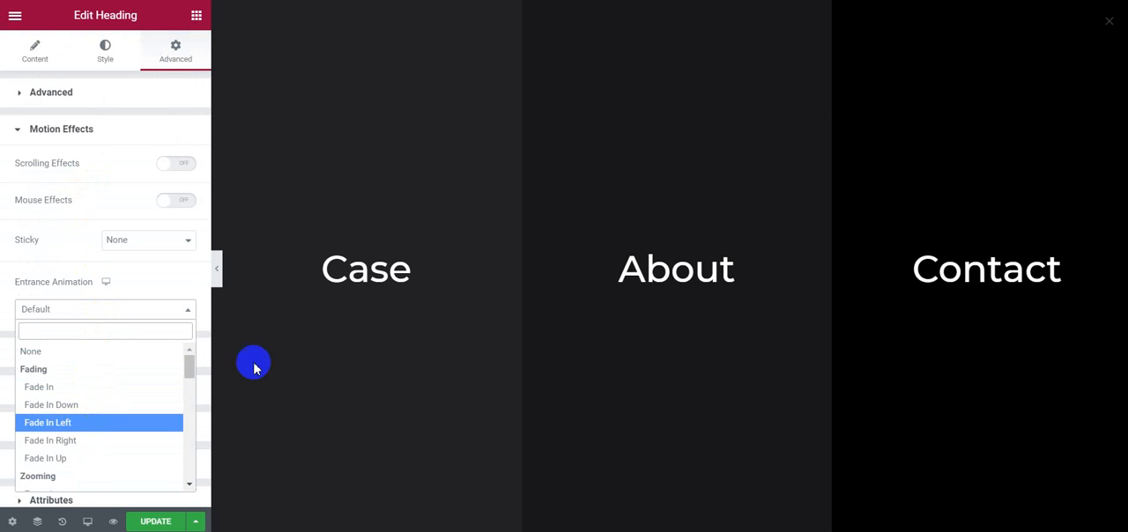
Step: Set the Contact heading's entrance animation to Fade In Left, then save the popup and close the publish settings
click(924, 39)
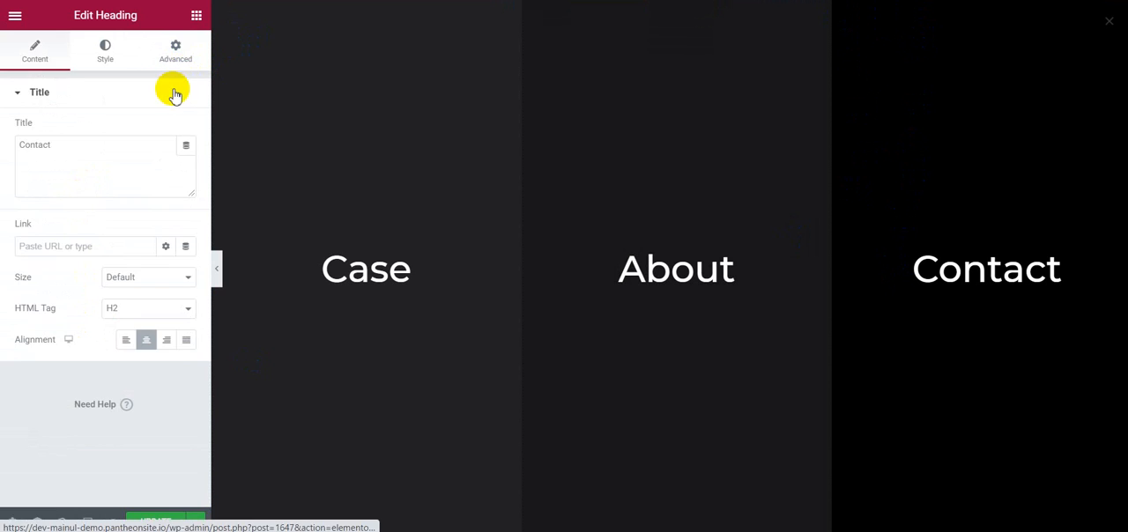
click(176, 51)
scroll(93, 224, down, 3)
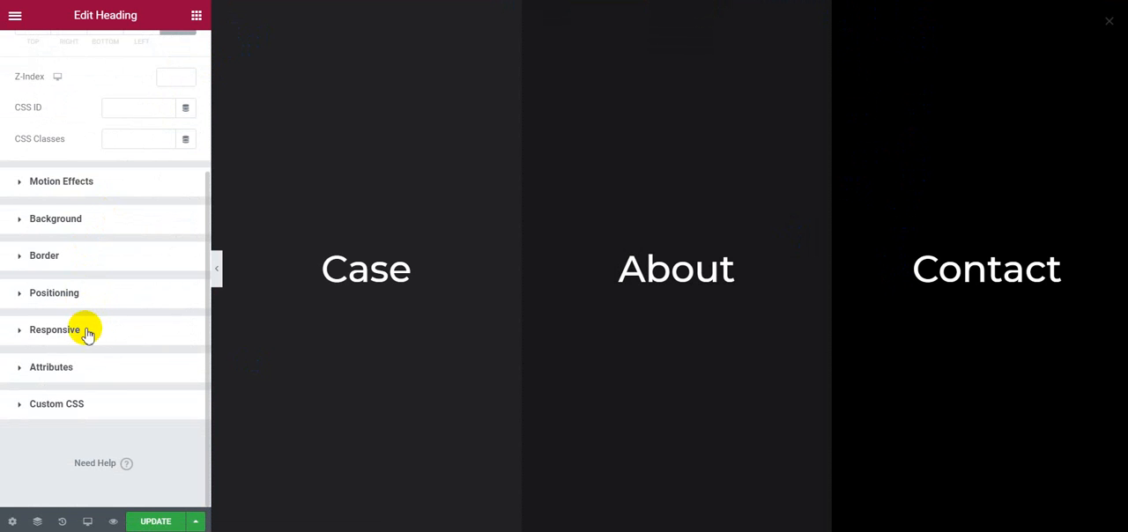
click(61, 180)
click(83, 308)
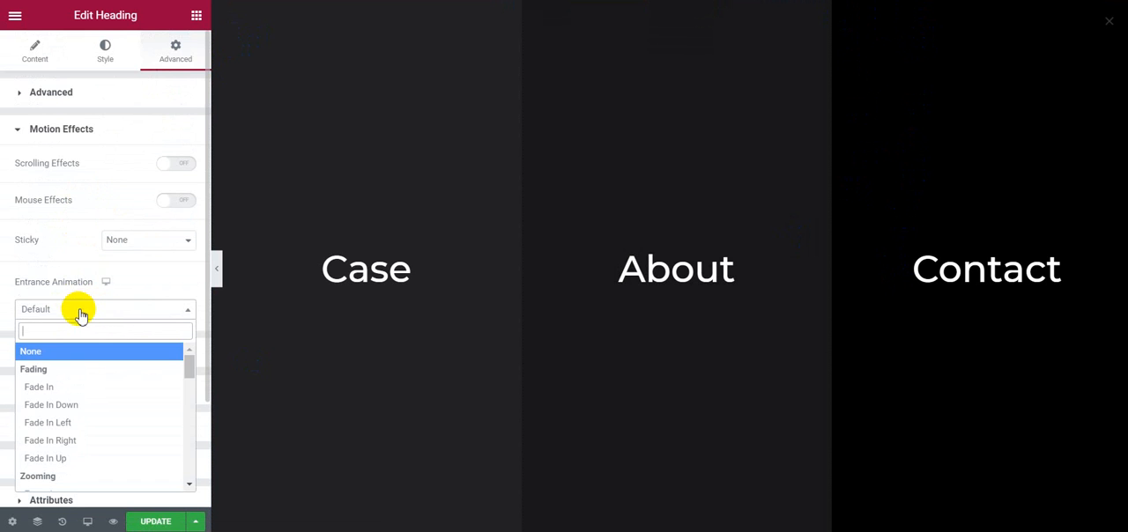
click(88, 425)
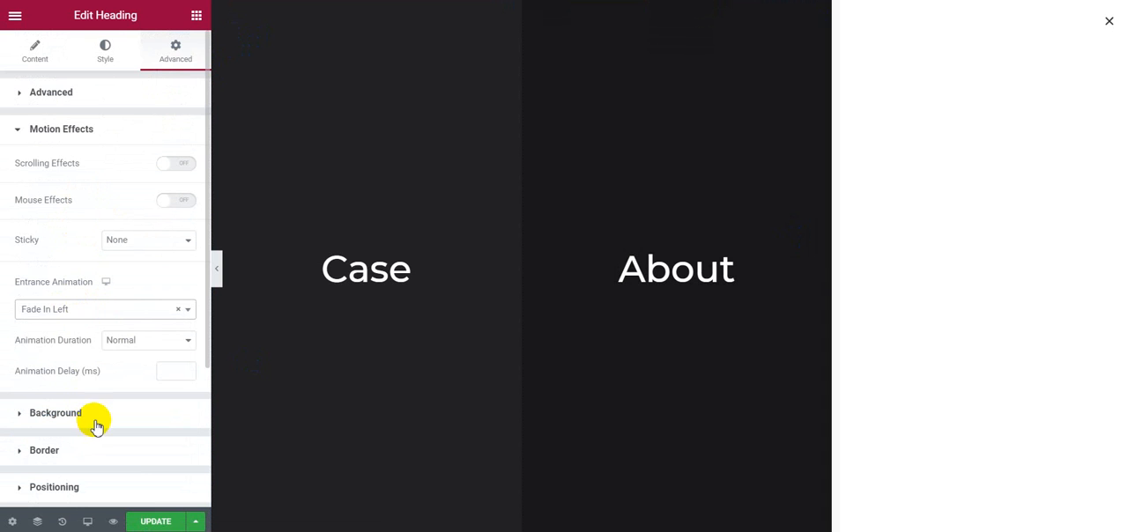
click(153, 520)
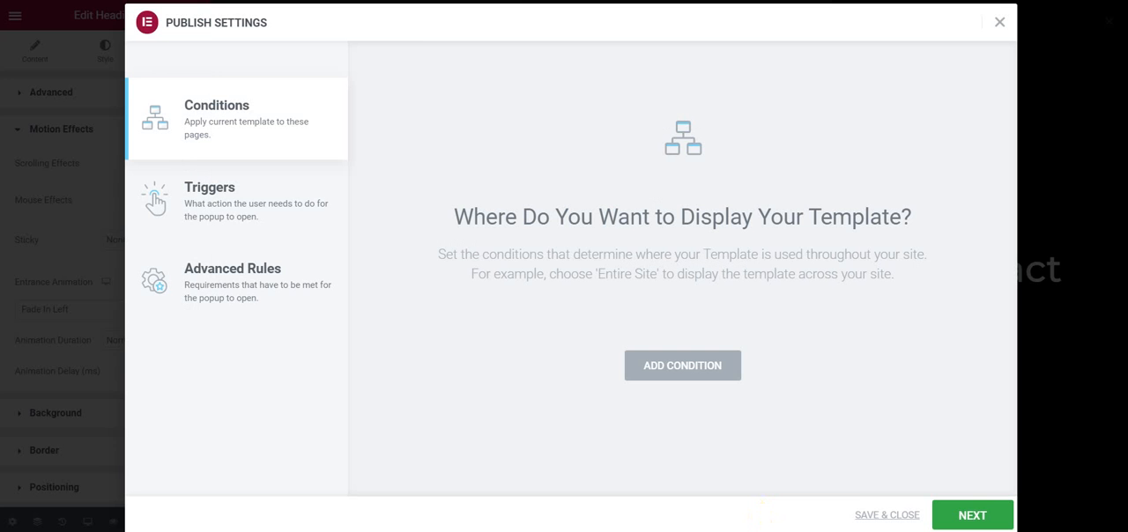
click(886, 515)
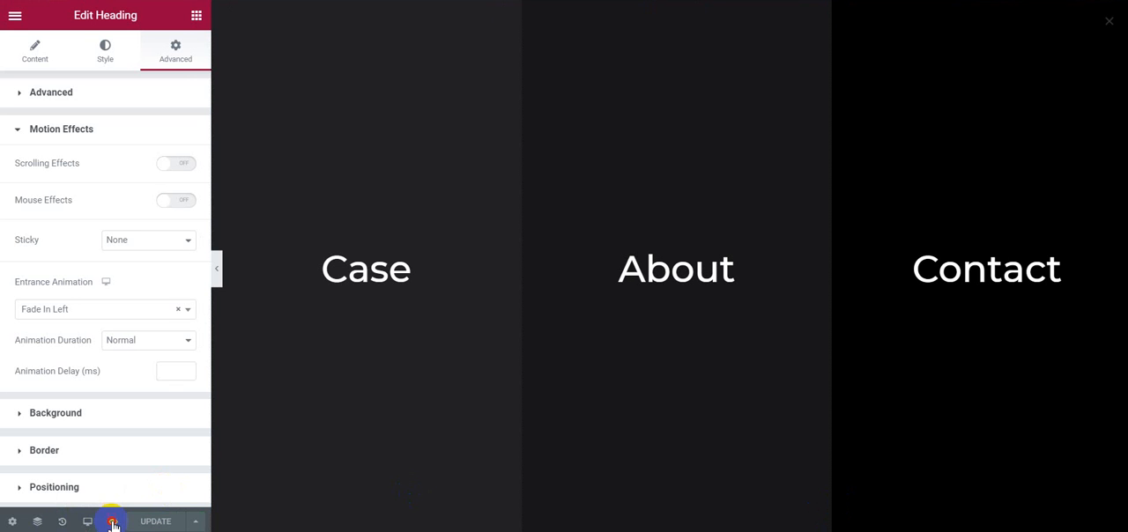
Step: Preview the saved popup on the live page and close the developer tools to watch the entrance animations
mouse_move(112, 525)
click(121, 496)
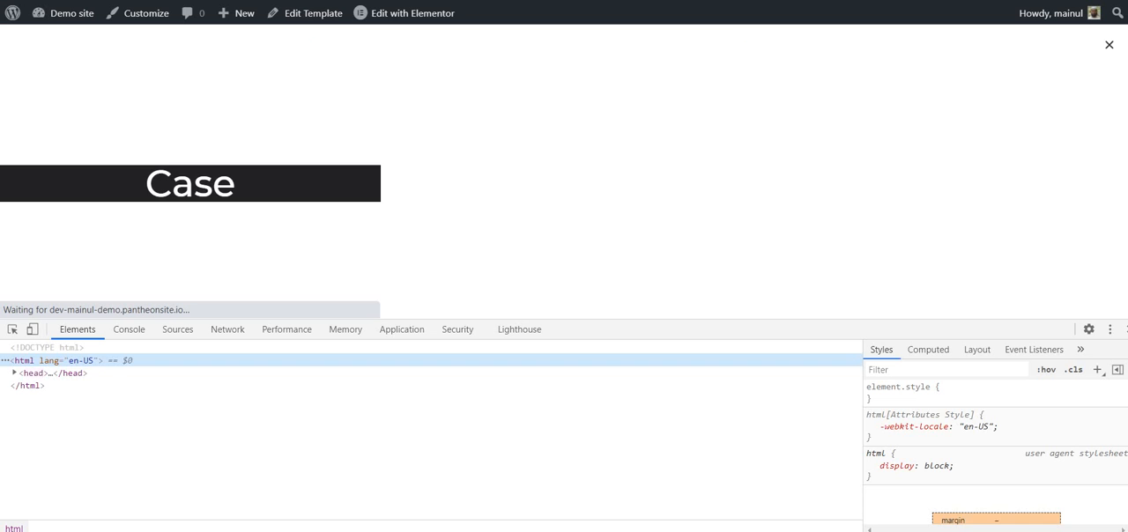
click(1124, 328)
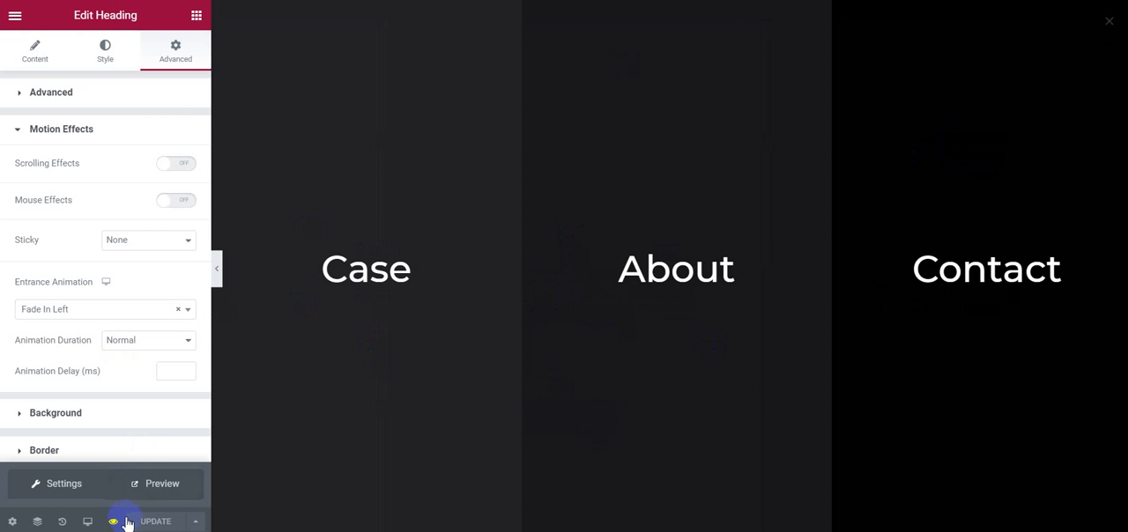
click(155, 482)
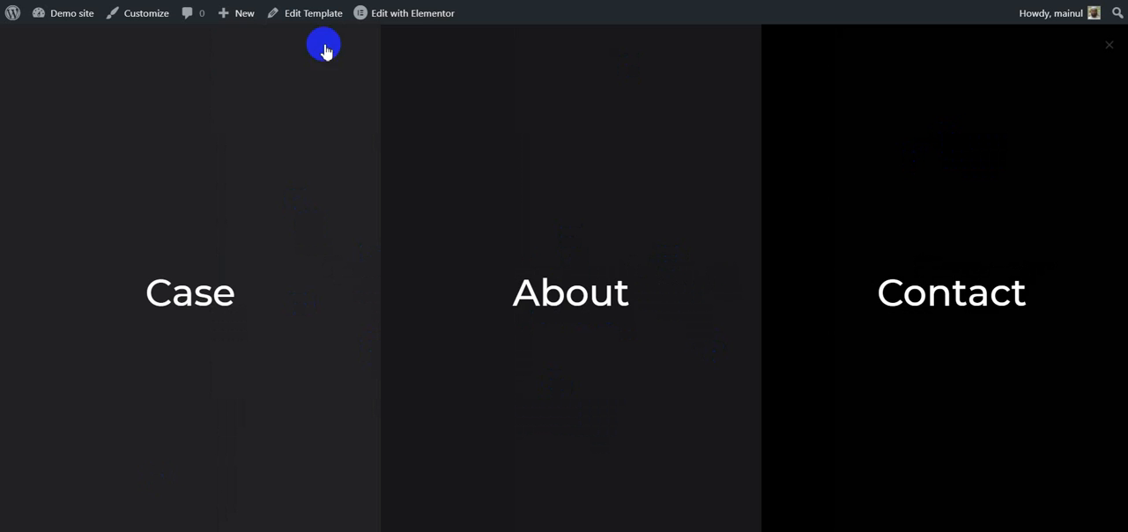
click(380, 192)
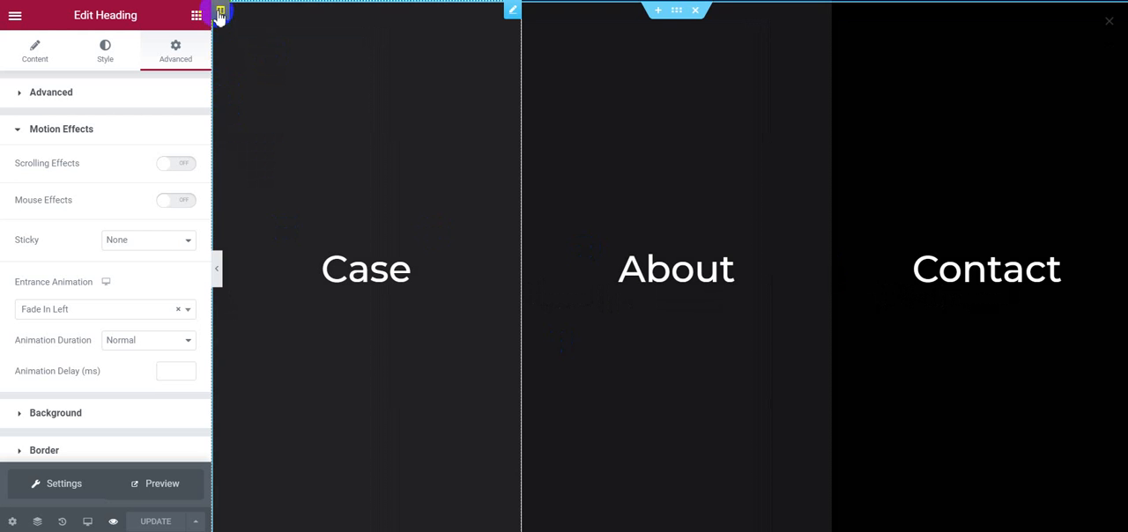
Step: Delete the overflow rule from the Case column's custom CSS
click(220, 15)
click(181, 48)
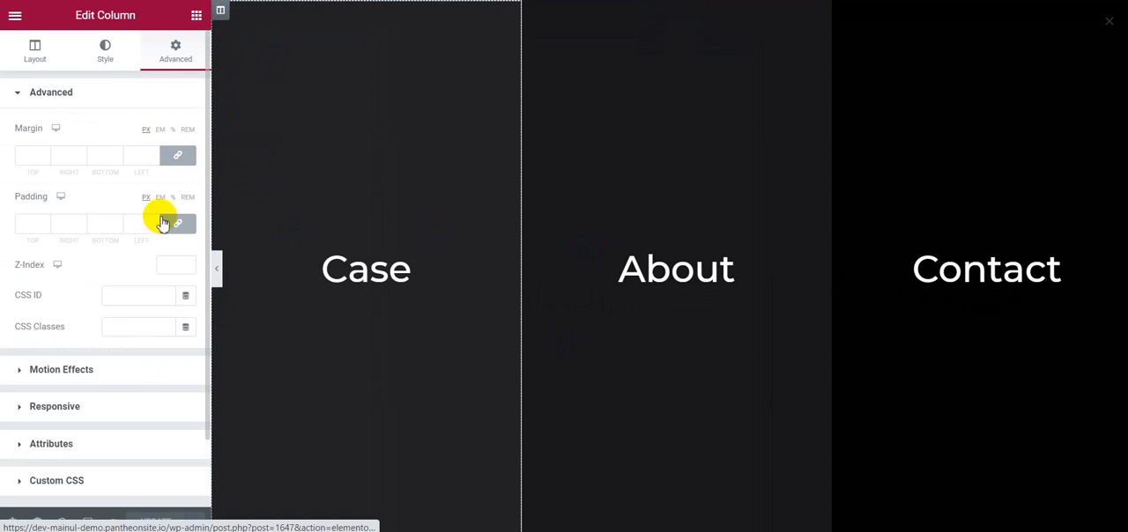
scroll(164, 219, down, 2)
click(97, 404)
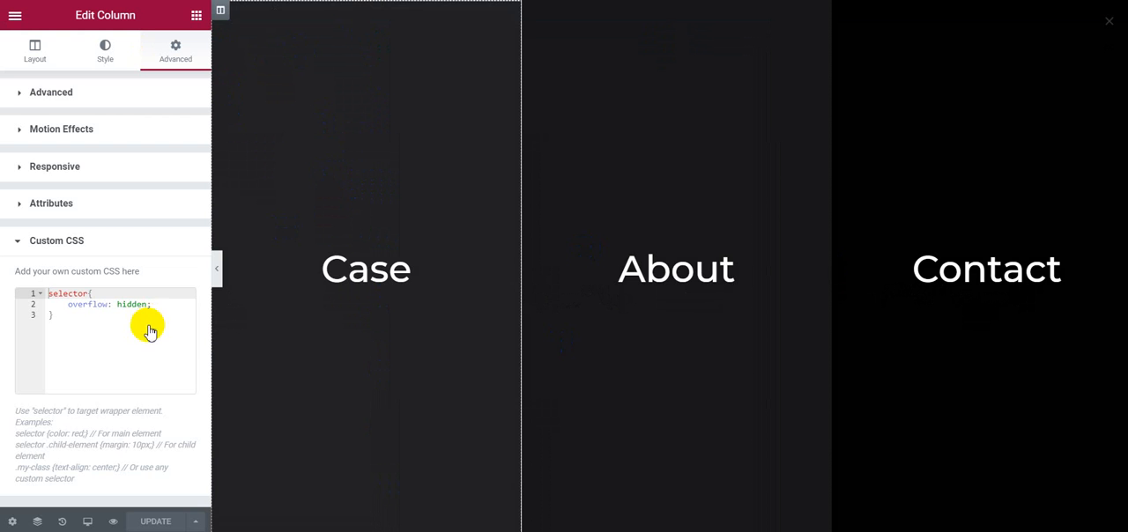
drag(62, 326, 35, 284)
key(BackSpace)
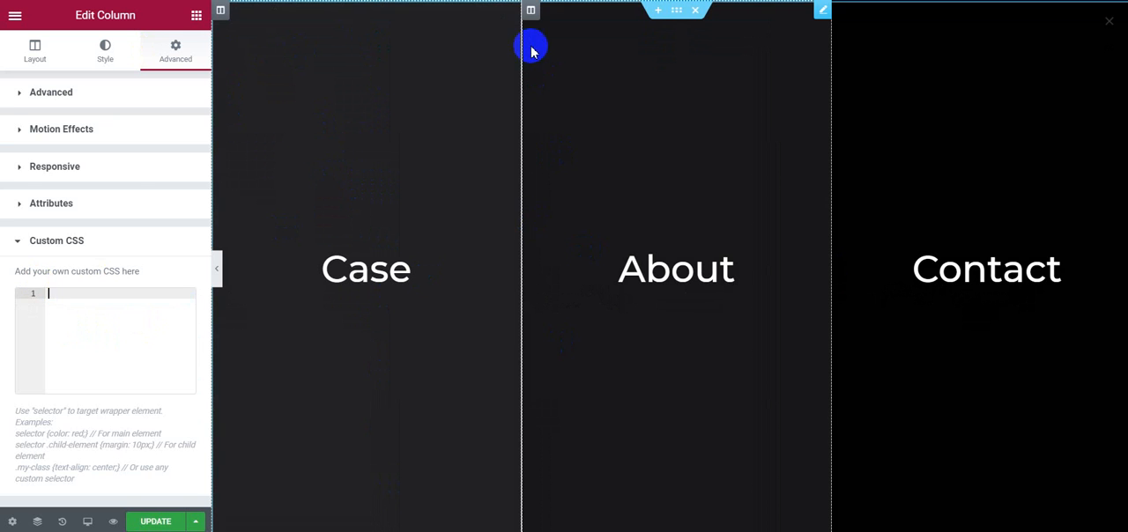
Step: Delete all custom CSS from the About column
click(533, 15)
scroll(159, 370, down, 1)
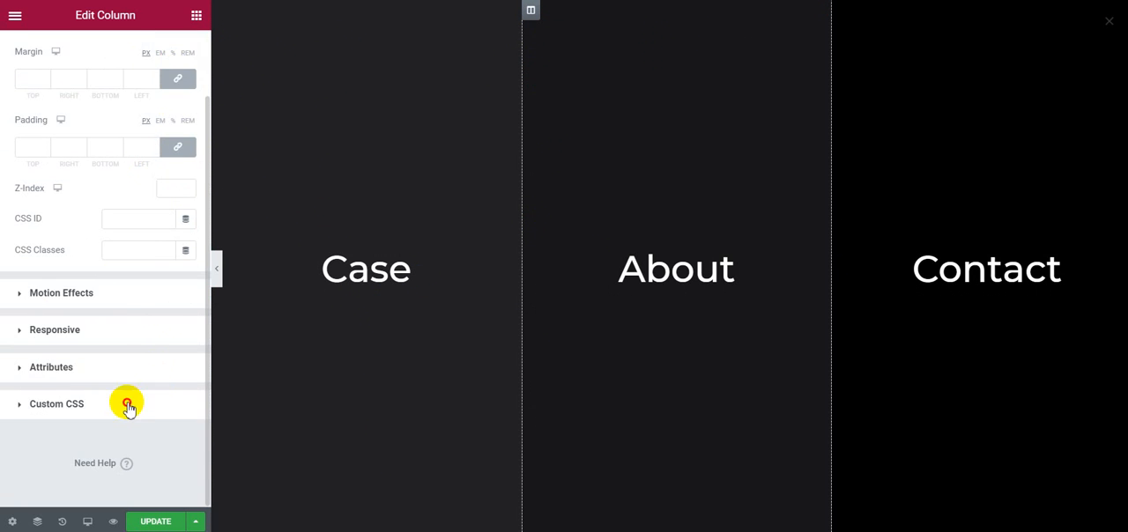
click(126, 404)
drag(81, 375, 5, 255)
key(ctrl+c)
key(BackSpace)
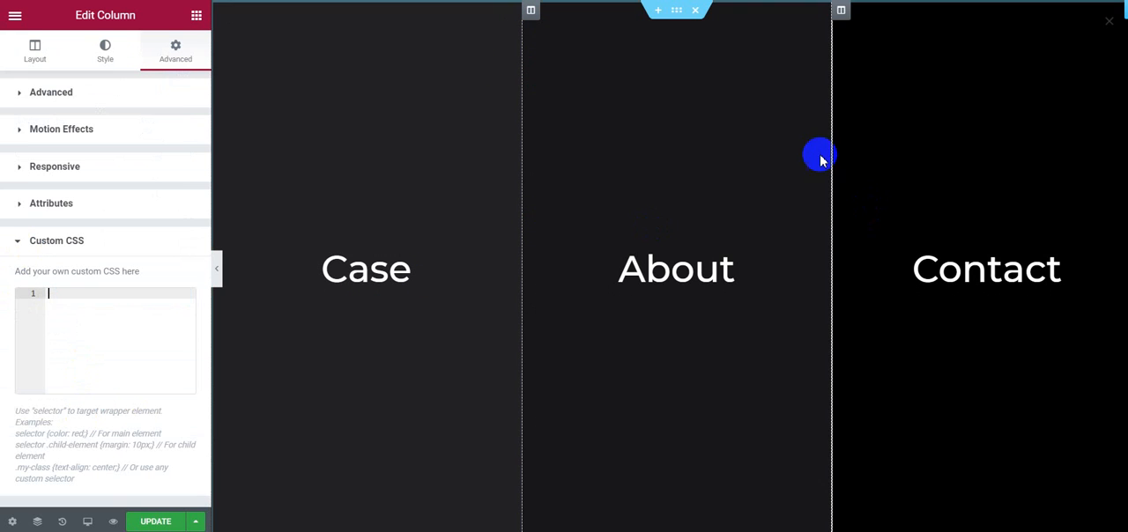
Step: Clear the Contact column's custom CSS, removing its overflow: hidden rule
click(841, 9)
scroll(128, 444, down, 1)
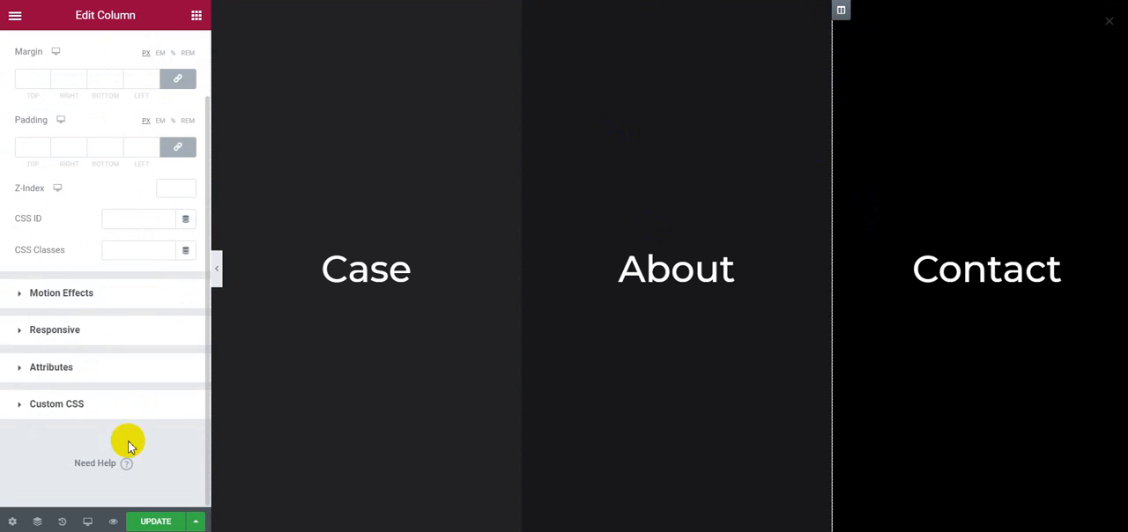
click(95, 407)
drag(51, 341, 10, 284)
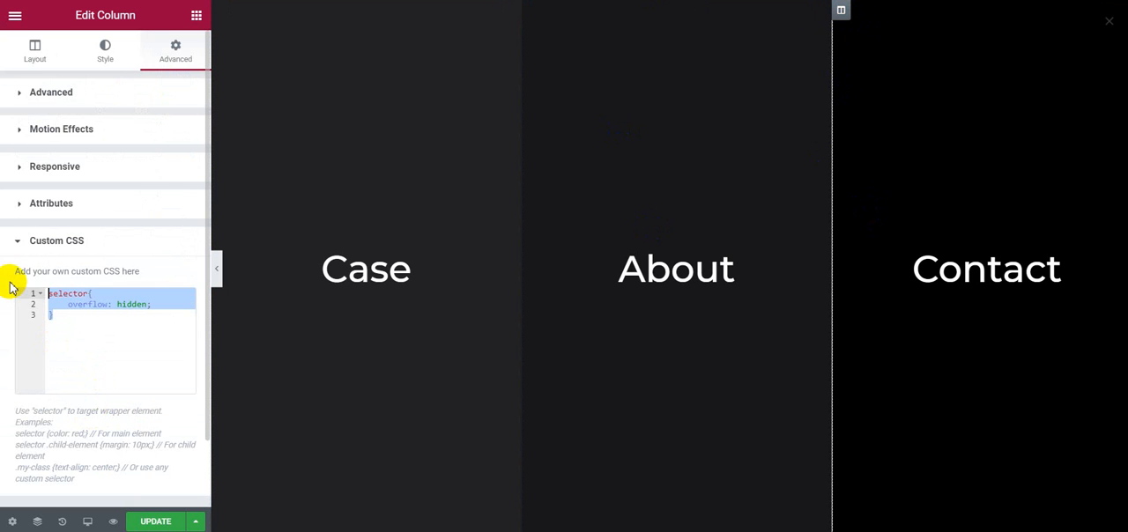
key(BackSpace)
Step: Save the popup and check its entrance animations in the live preview without the column CSS
click(152, 522)
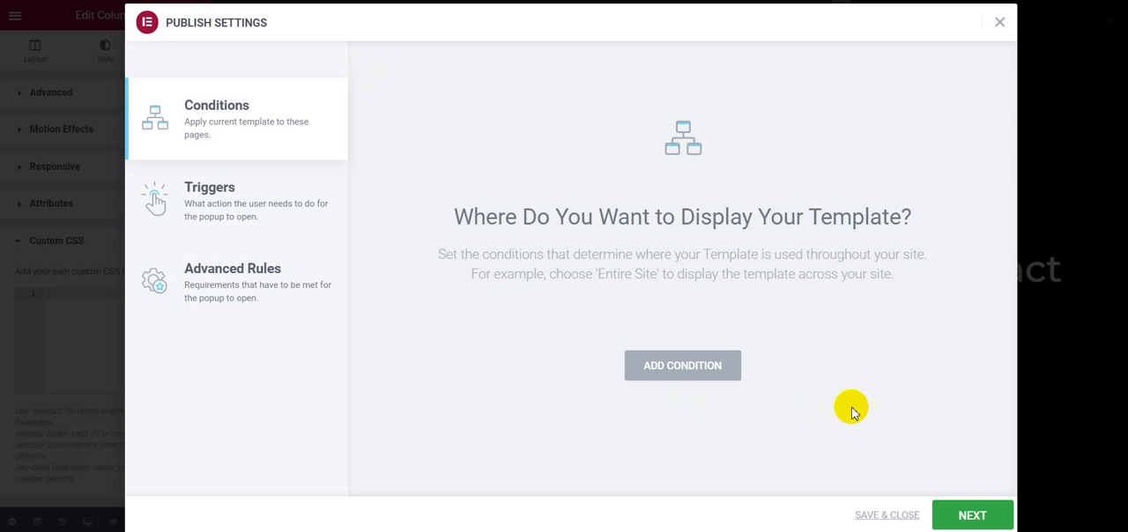
click(881, 515)
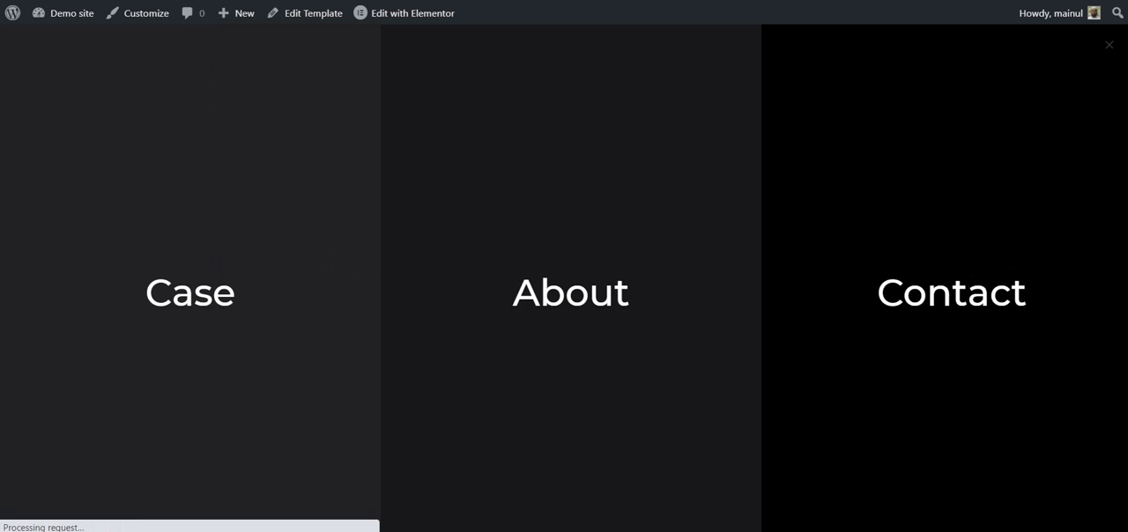
click(283, 11)
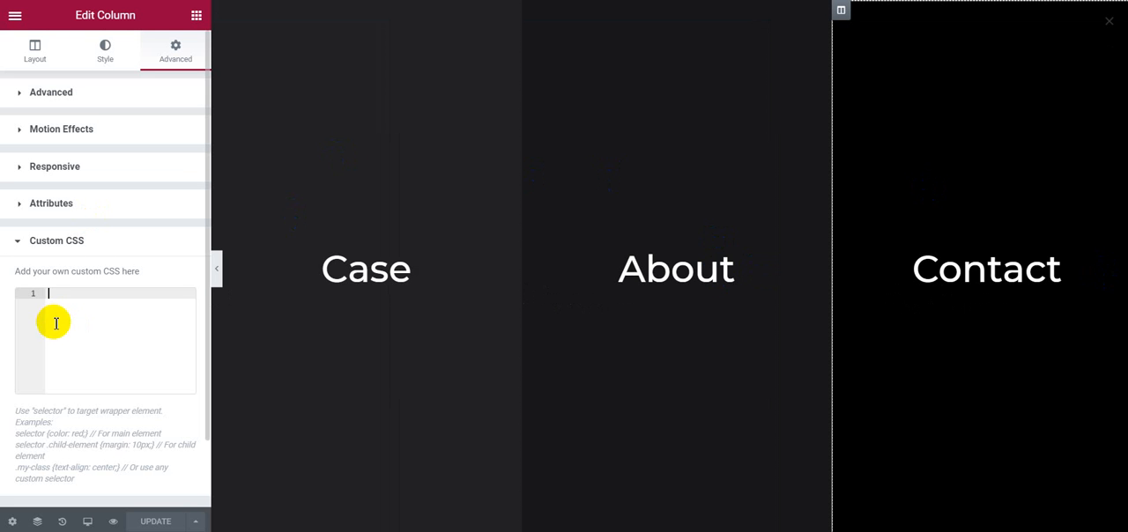
Step: Paste selector{ overflow: hidden; } into the Contact column's custom CSS, then save the popup and close the publish settings
click(54, 327)
key(ctrl+v)
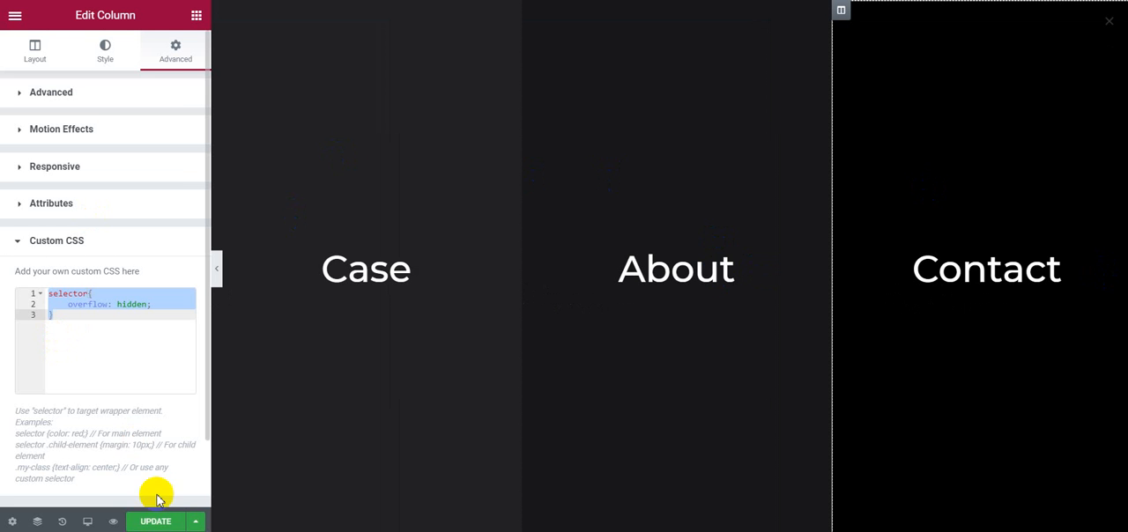
click(155, 521)
click(886, 515)
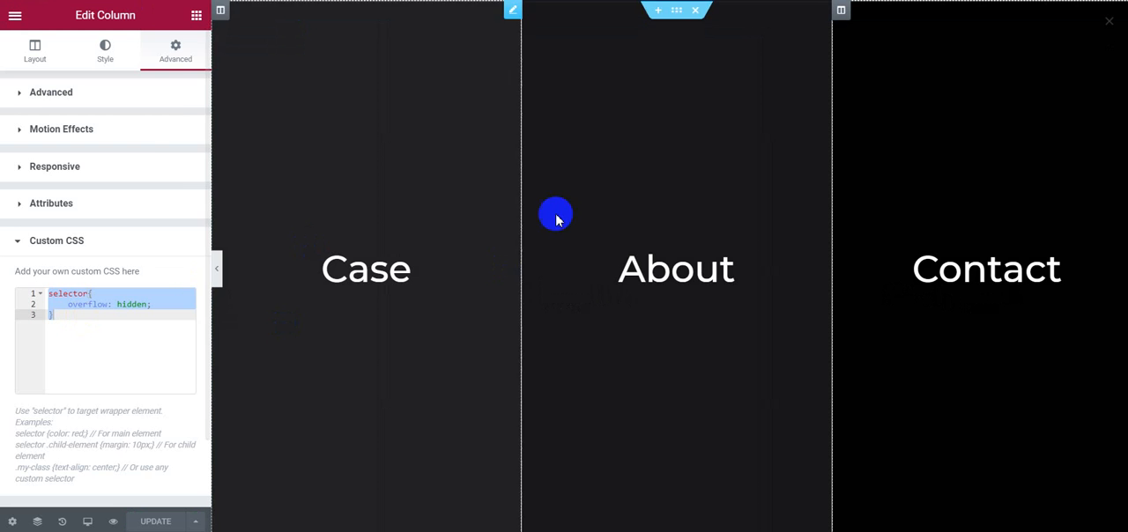
Step: Try to paste the overflow rule into the About column's custom CSS
click(540, 15)
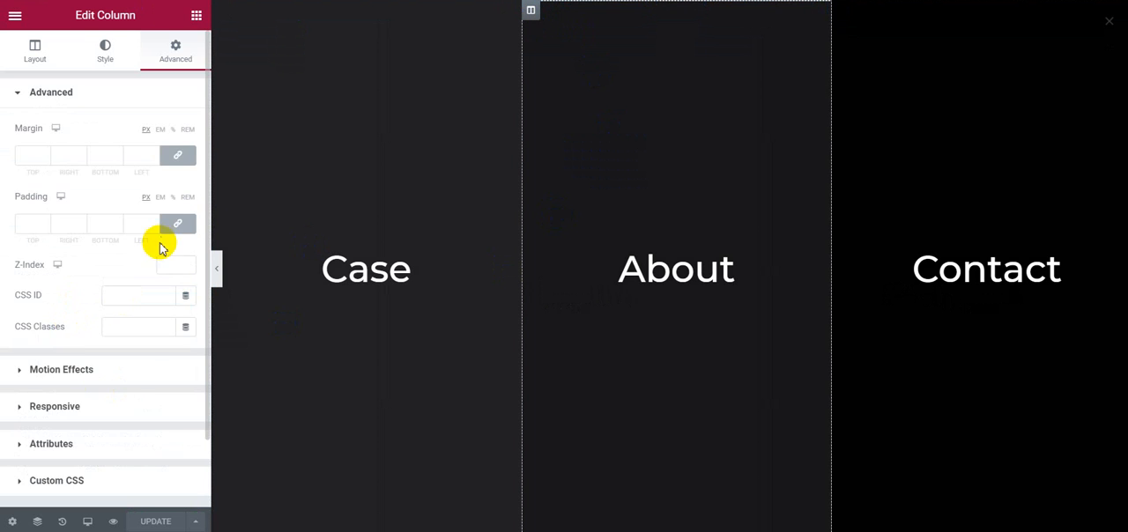
scroll(132, 291, down, 2)
click(98, 404)
text(elementor-widget-container)
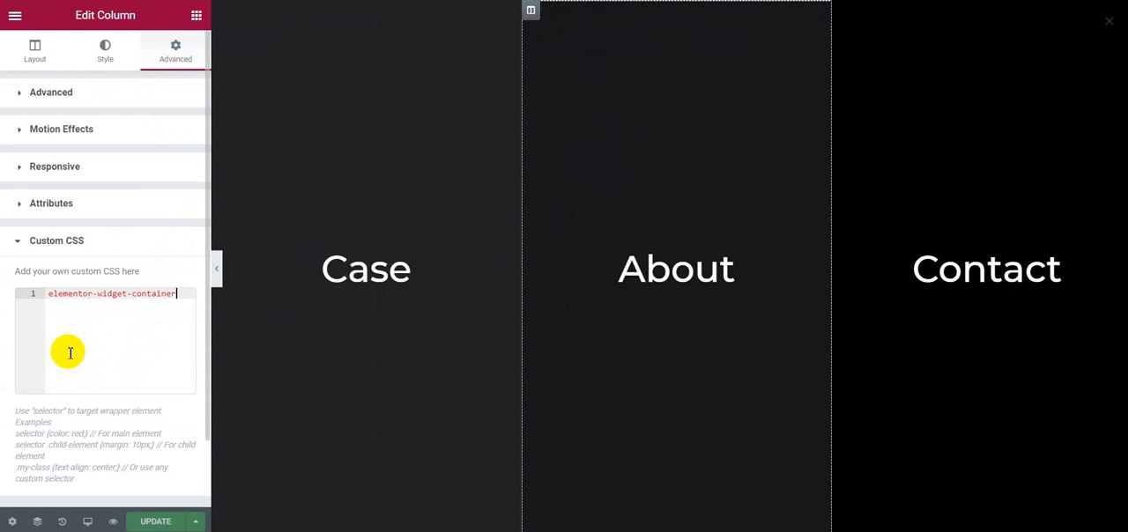
click(962, 60)
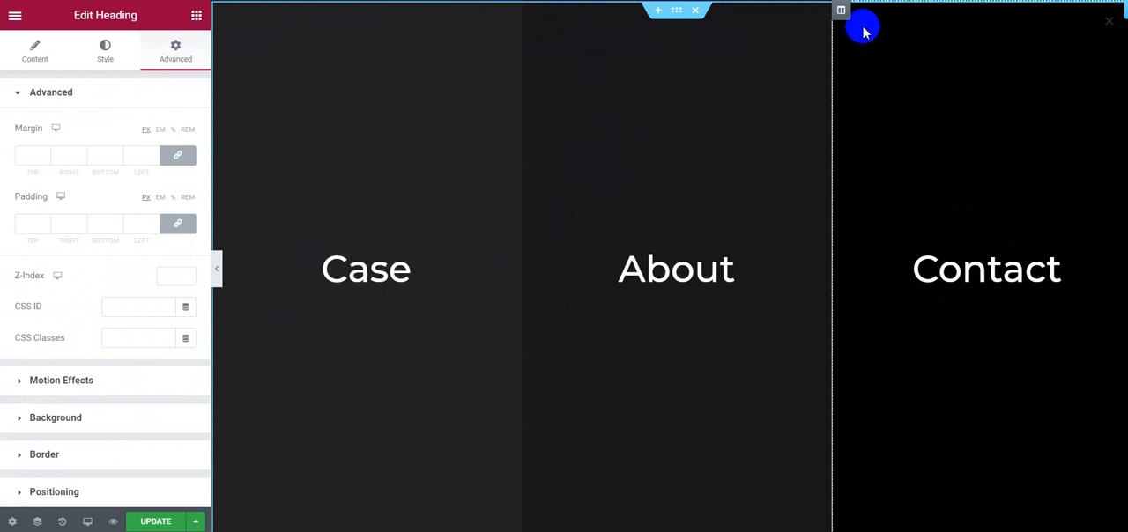
scroll(132, 264, down, 3)
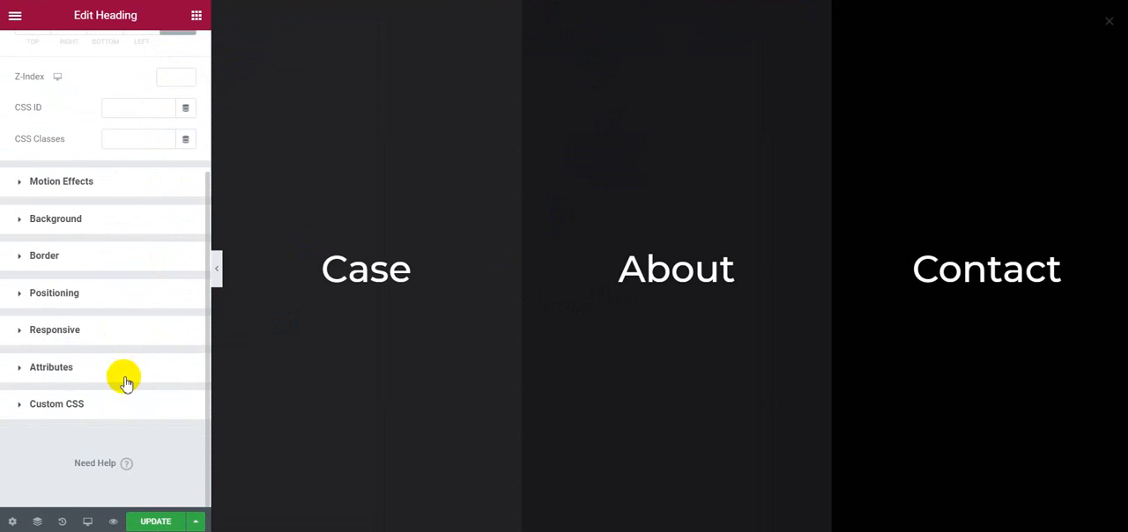
click(103, 401)
key(ctrl+a)
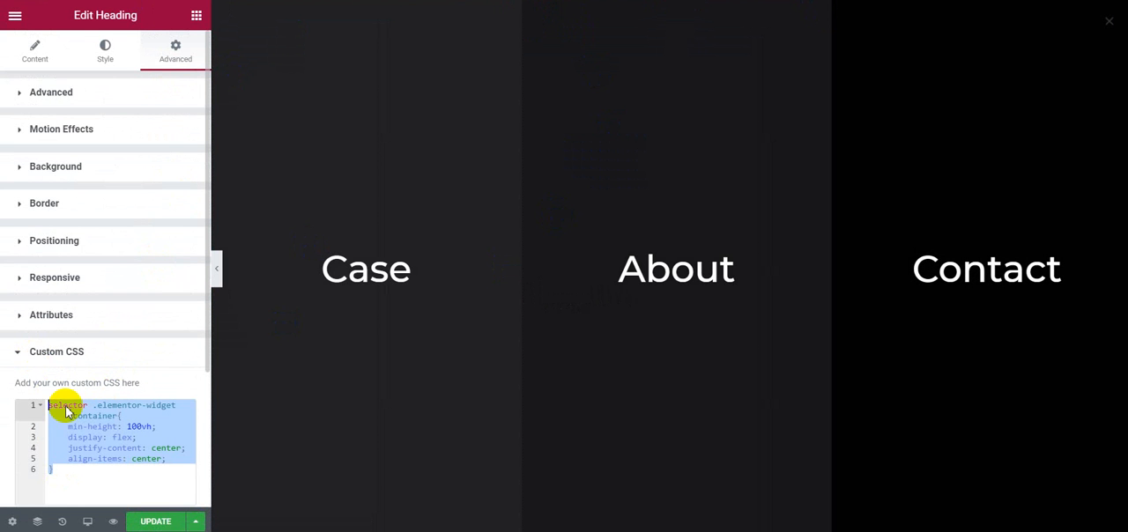
Step: Copy the overflow: hidden rule from the Contact column's custom CSS into the About column's custom CSS
click(780, 33)
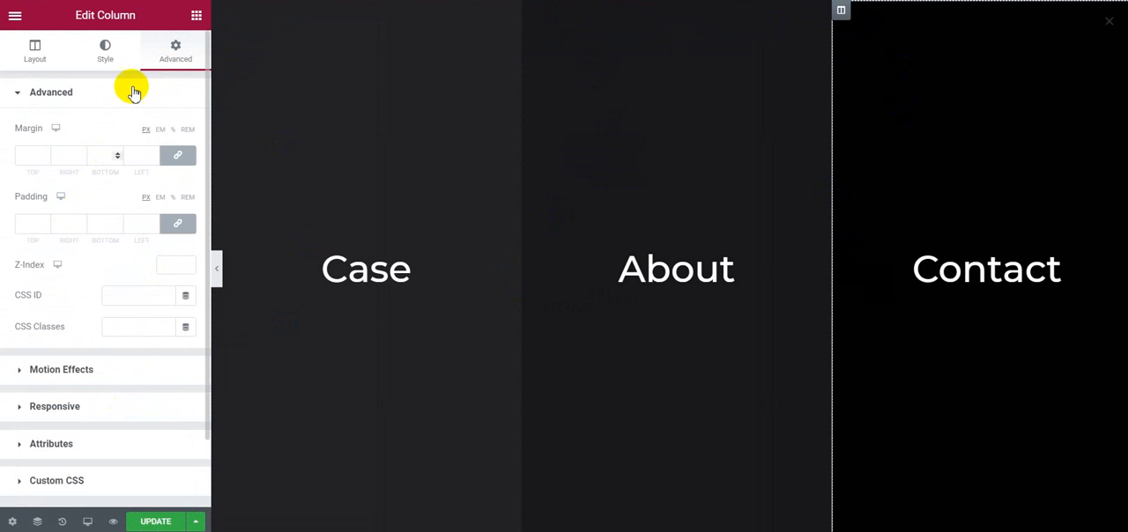
scroll(141, 264, down, 2)
click(144, 398)
drag(69, 328, 13, 273)
key(ctrl+c)
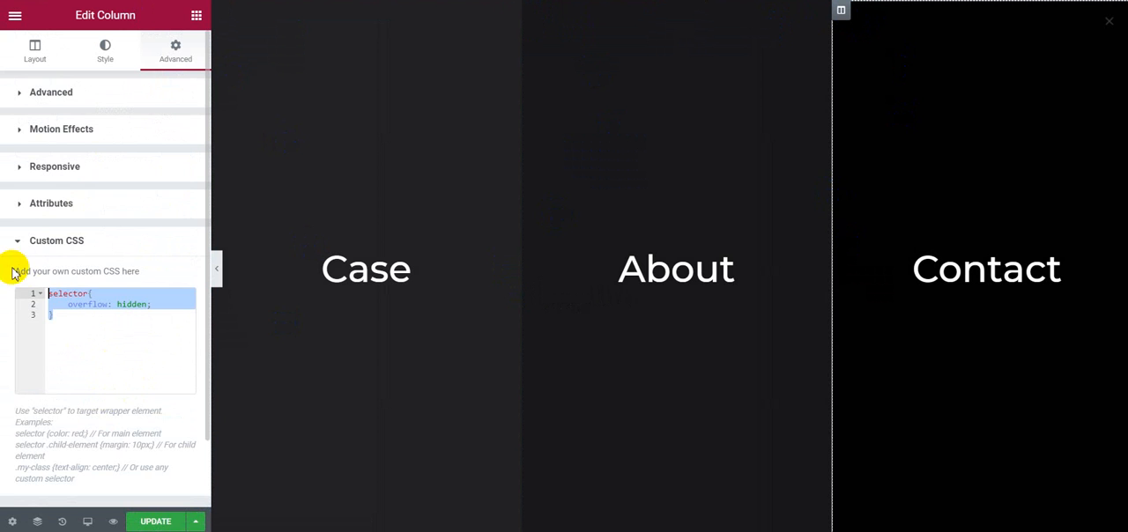
click(531, 13)
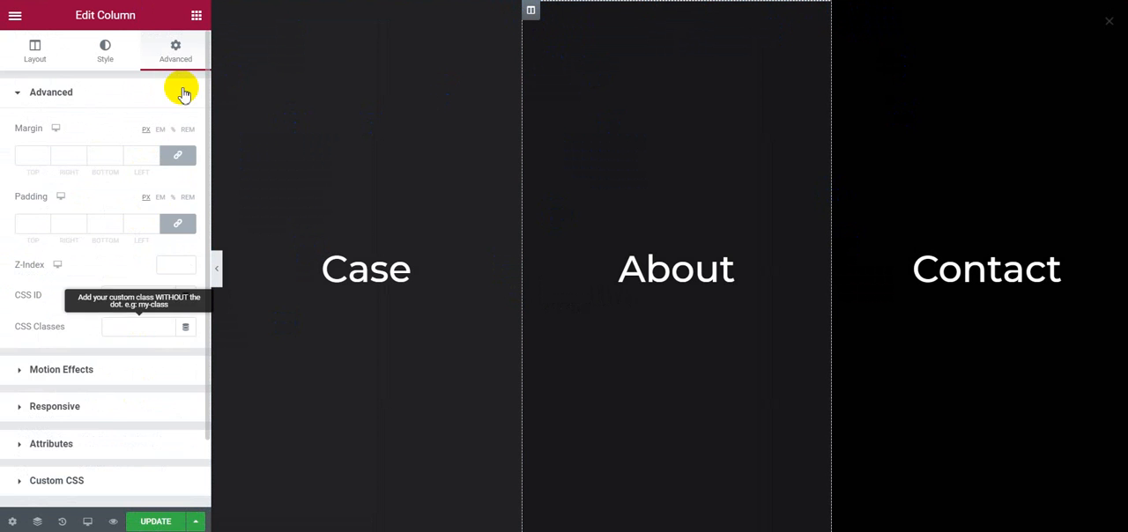
scroll(130, 377, down, 2)
click(93, 401)
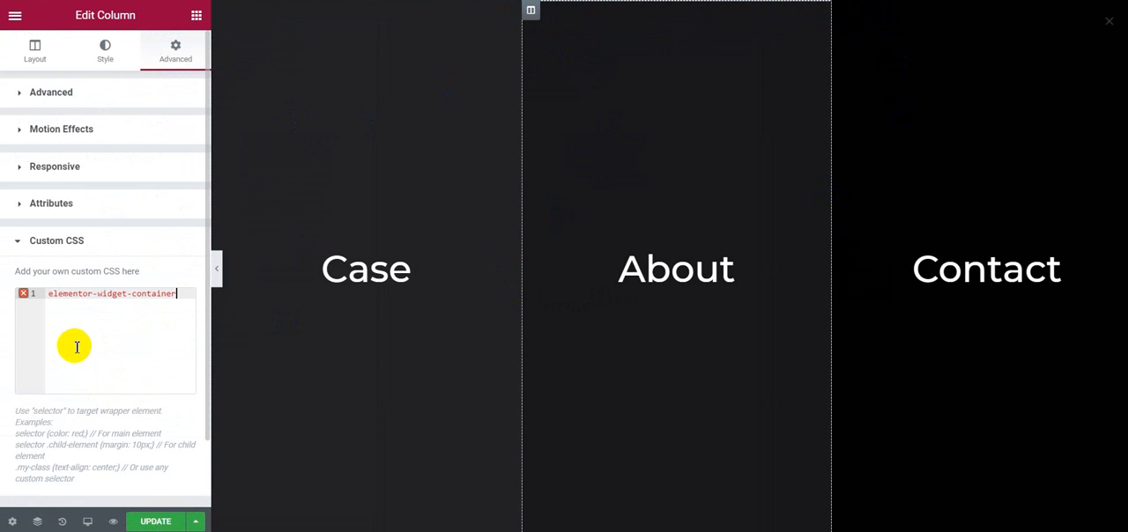
key(ctrl+v)
Step: Paste the selector overflow: hidden rule into the Case column's custom CSS, then save the popup and close the publish settings
click(221, 9)
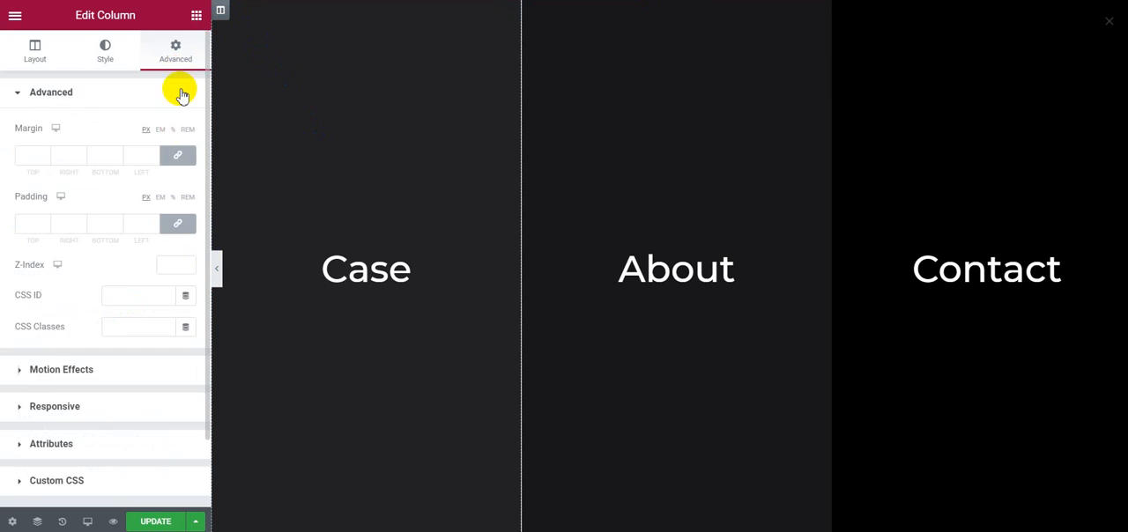
scroll(138, 416, down, 2)
click(136, 412)
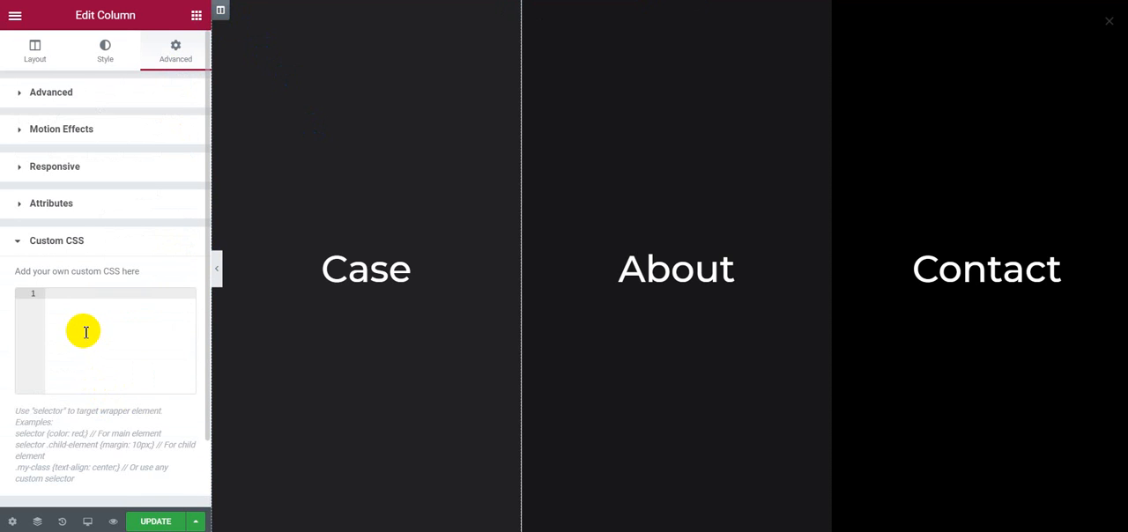
key(ctrl+v)
click(156, 521)
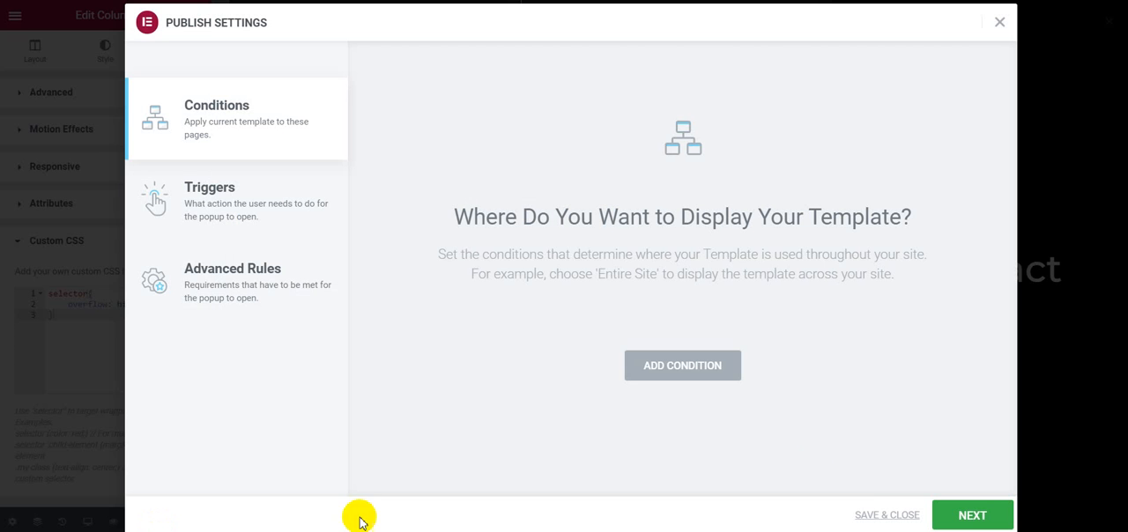
click(865, 517)
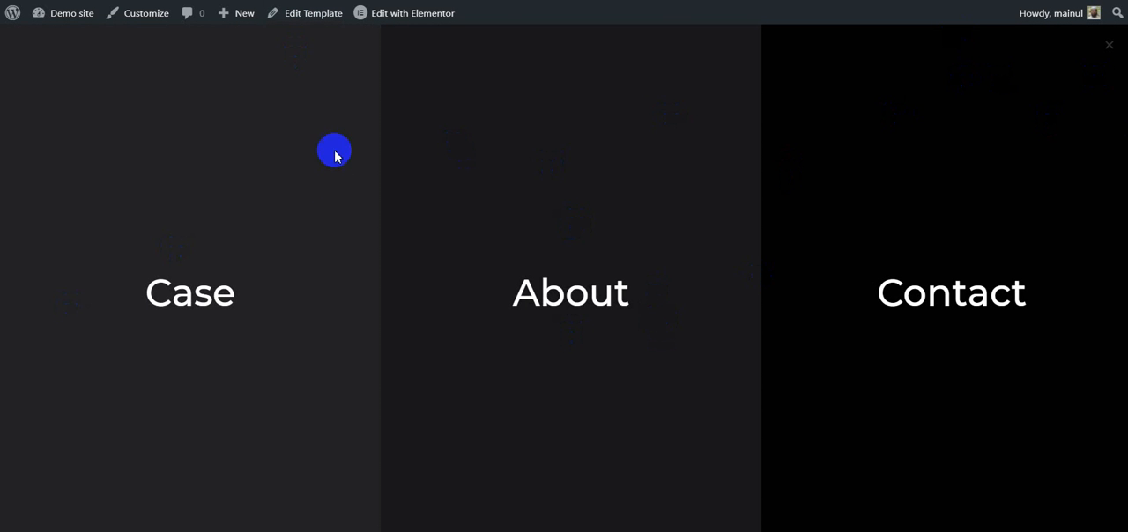
Step: Check the popup menu's opening and closing on the live page, then look over the page with the menu closed
click(1098, 57)
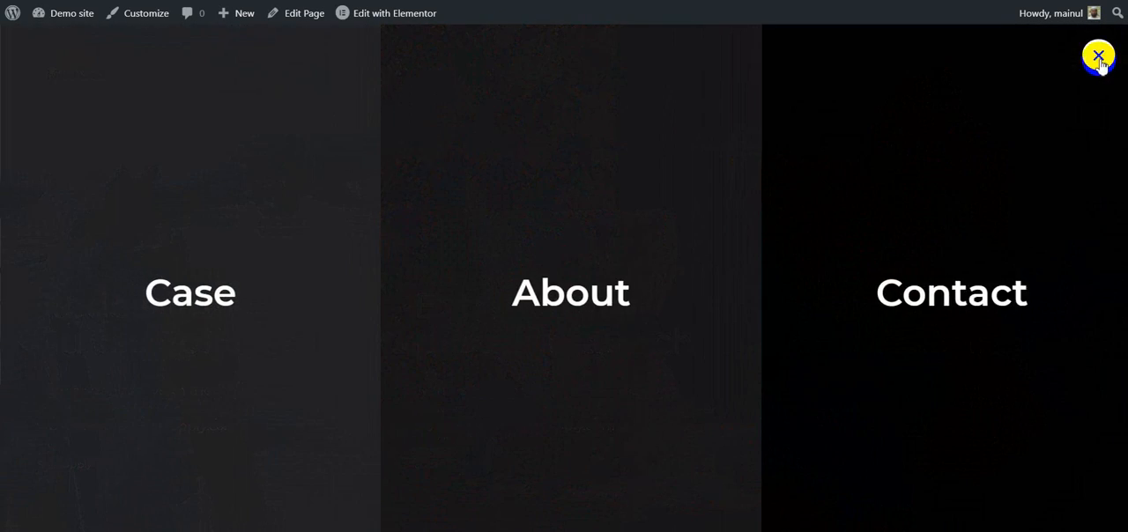
click(1099, 62)
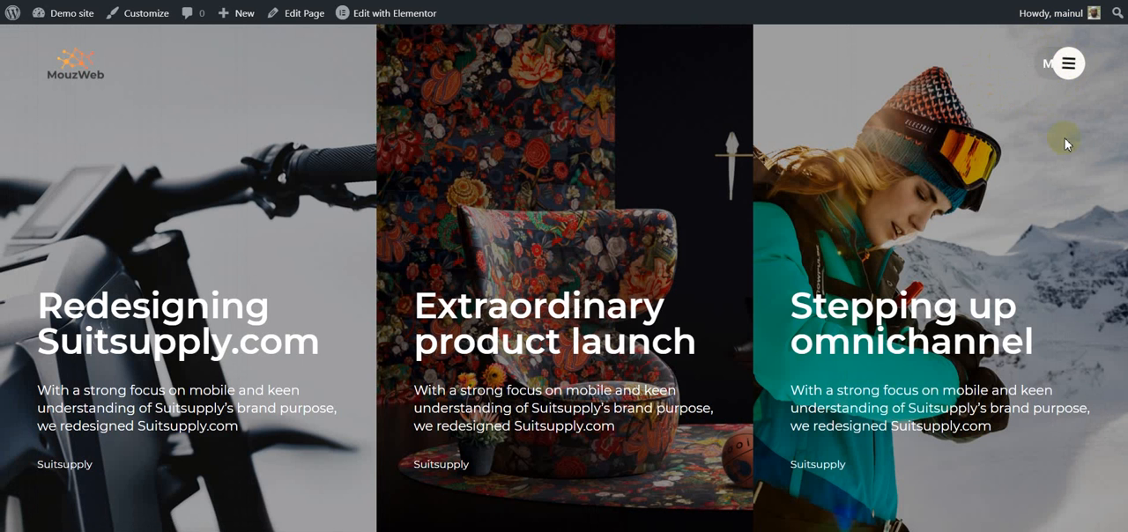
scroll(1035, 143, down, 1)
scroll(1030, 143, up, 1)
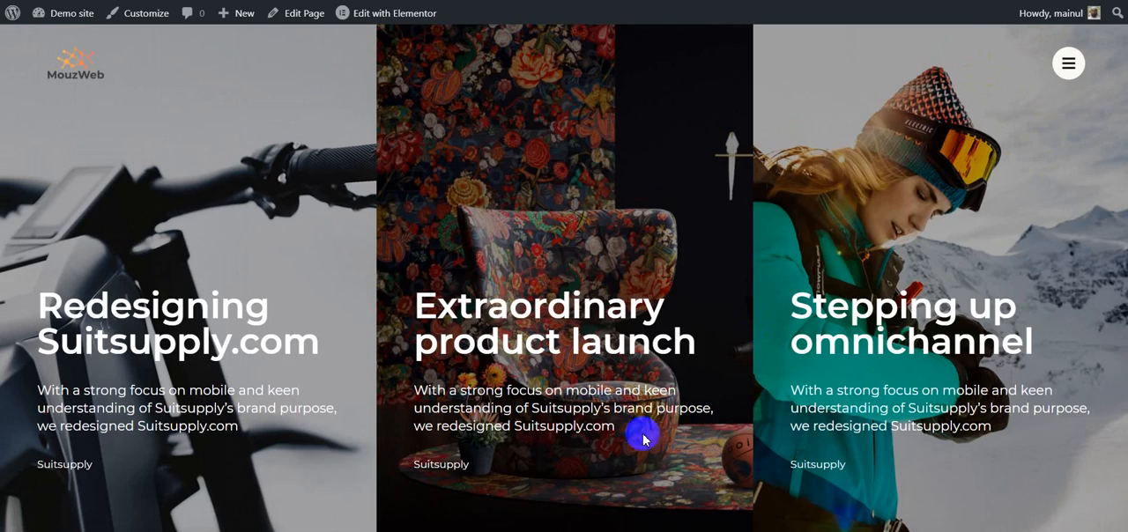